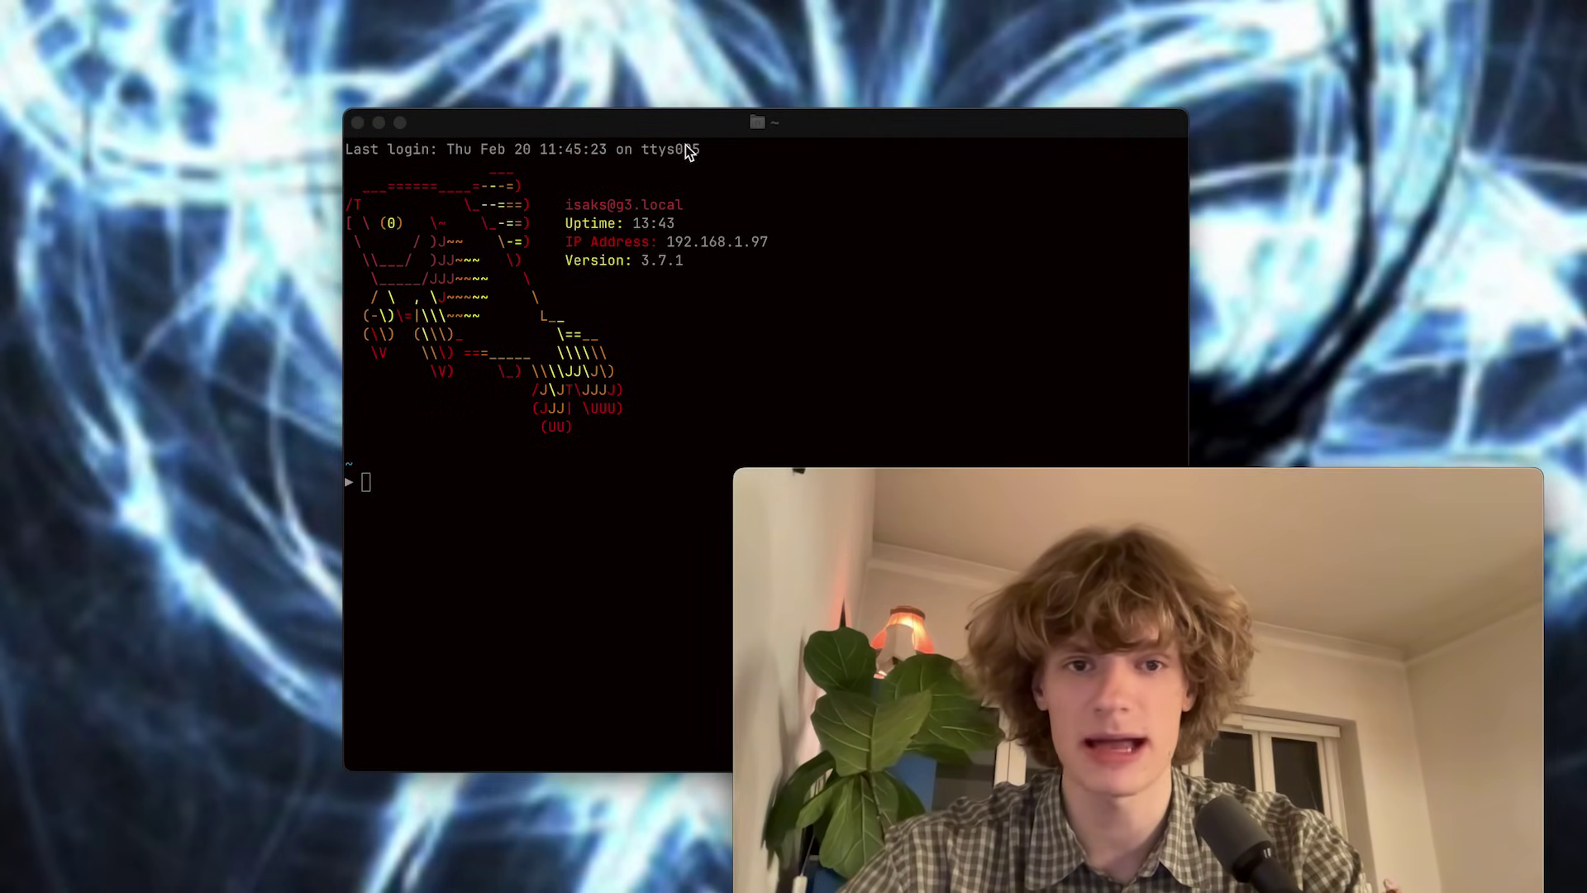
# Enlarge and reposition the Ghostty window and increase its font size with Cmd+=.
pyautogui.click(648, 121)
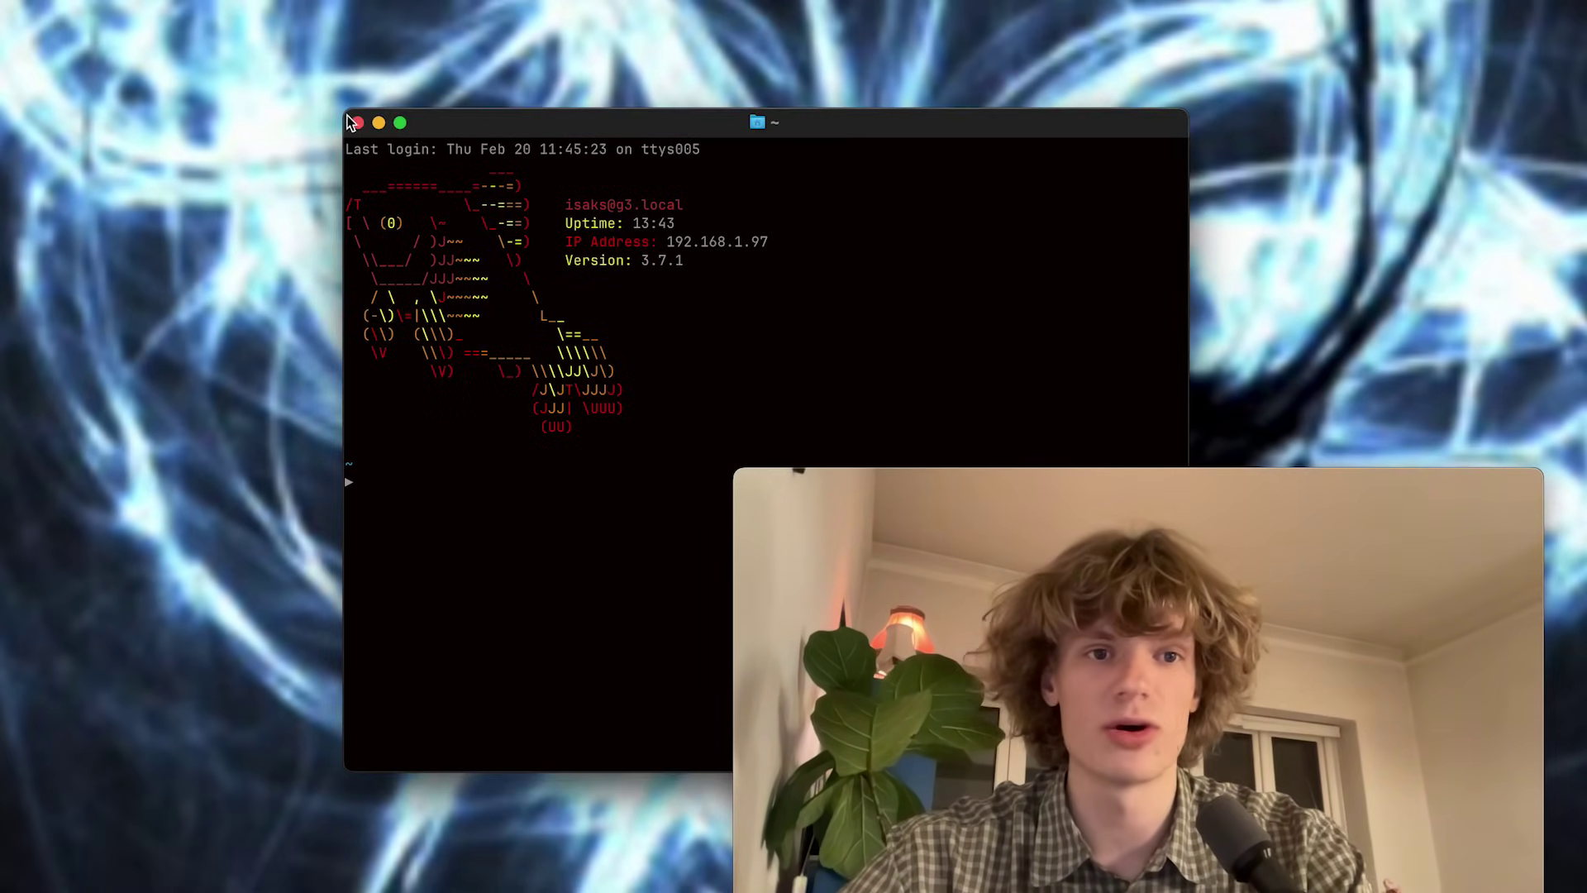
pyautogui.moveTo(348, 115); pyautogui.dragTo(213, 52)
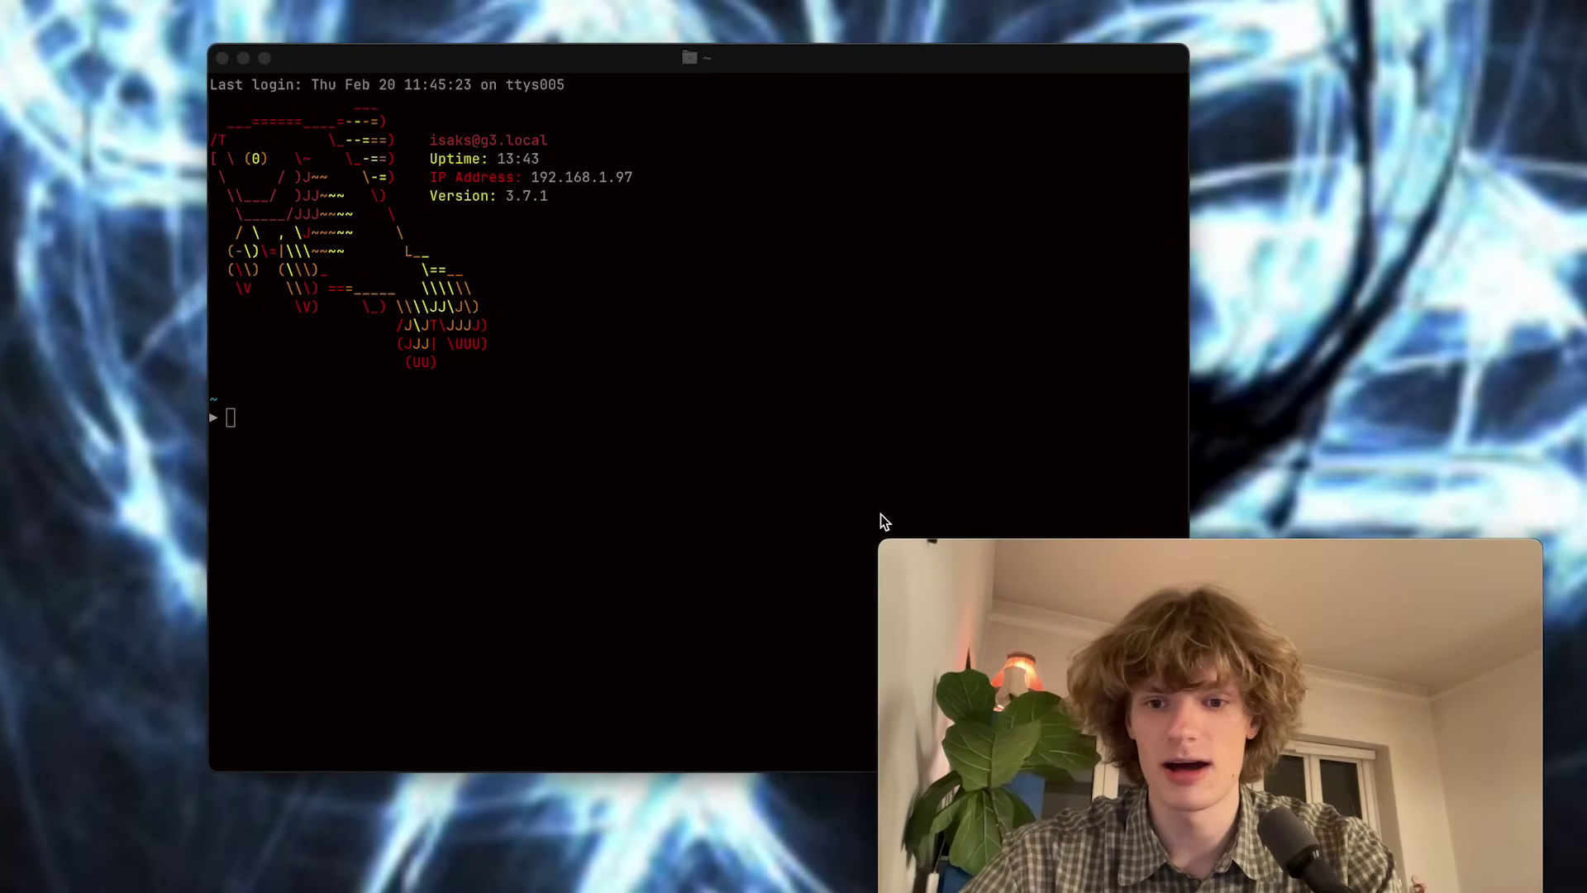
pyautogui.moveTo(928, 71); pyautogui.dragTo(1048, 121)
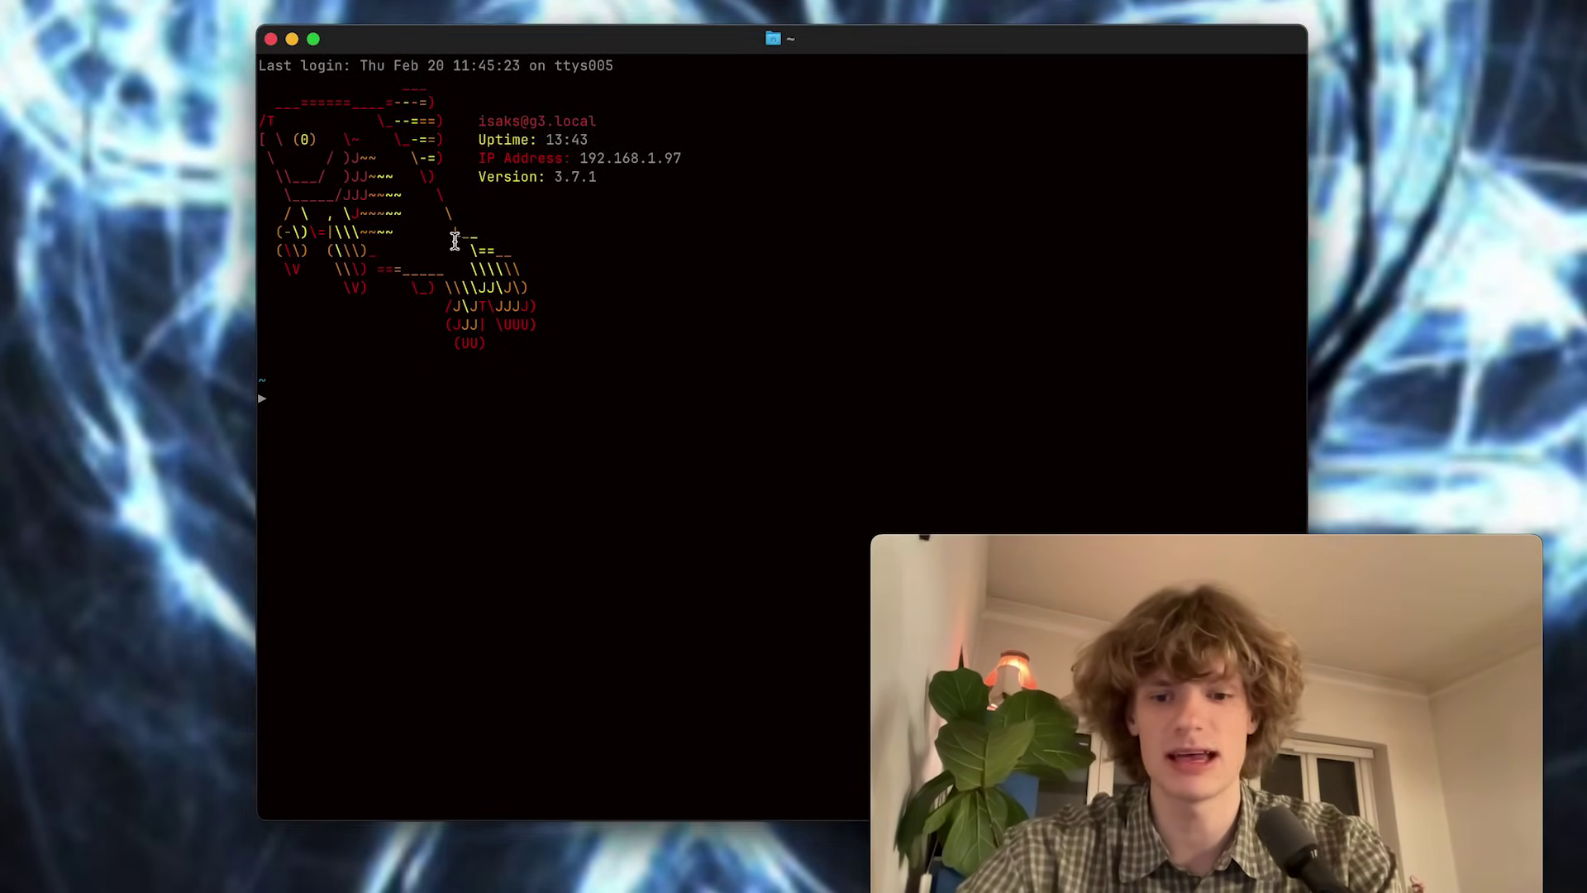
pyautogui.press('super+equal')
pyautogui.press('super+equal')
pyautogui.press('super+equal')
pyautogui.moveTo(638, 49); pyautogui.dragTo(621, 17)
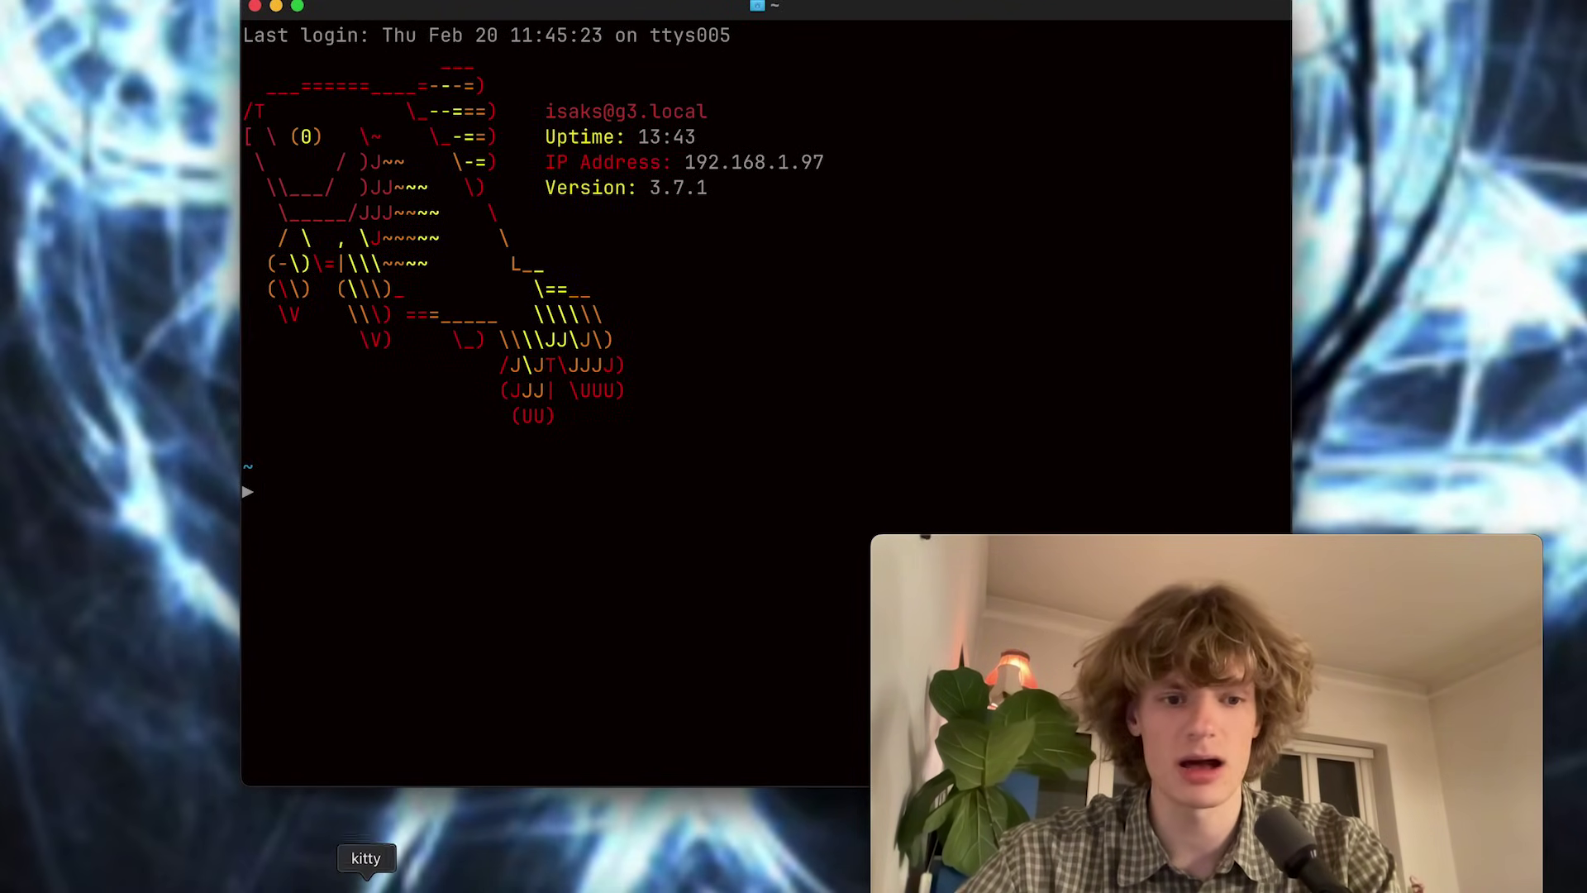
# Open and close an extra Ghostty window, then a second tab after switching between tabs.
pyautogui.press('super+n')
pyautogui.moveTo(284, 4); pyautogui.dragTo(422, 36)
pyautogui.press('super+w')
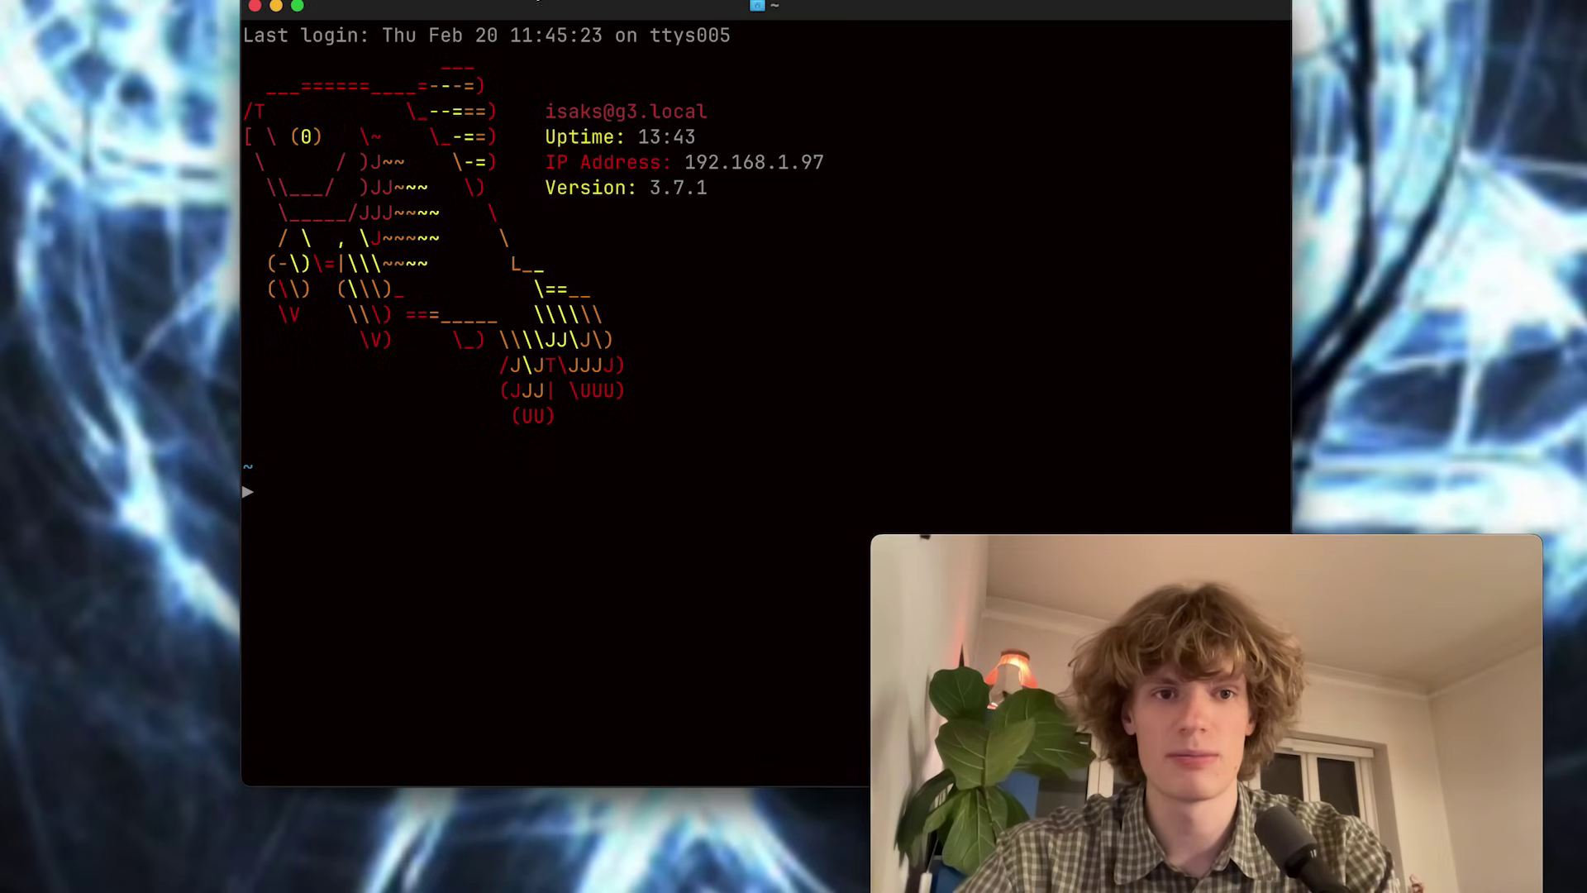
pyautogui.press('super+t')
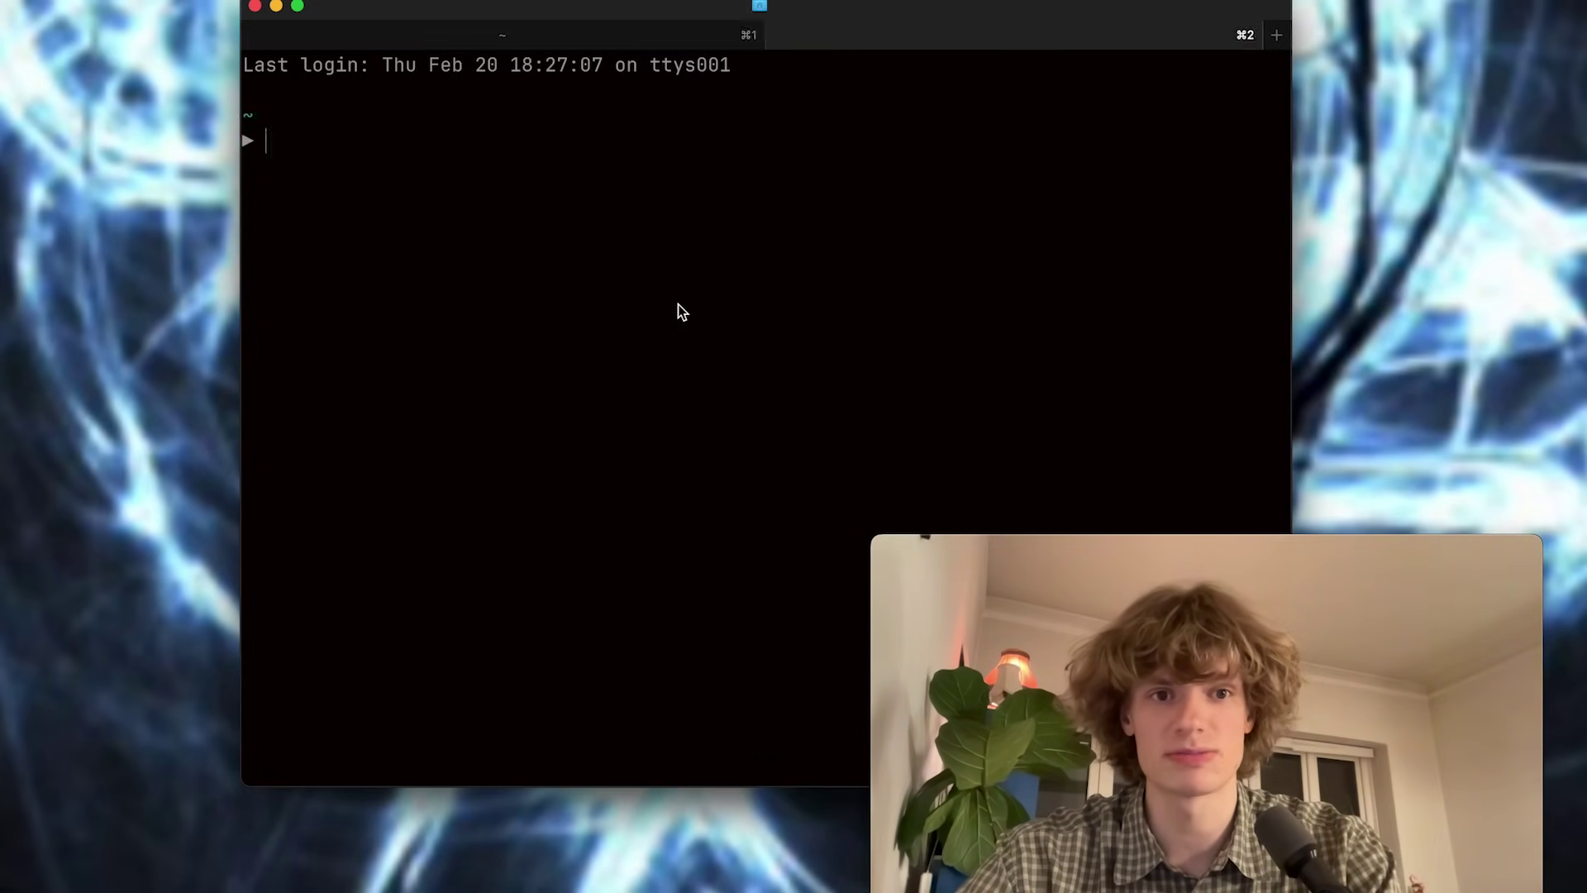
pyautogui.press('super+1')
pyautogui.press('super+2')
pyautogui.press('super+w')
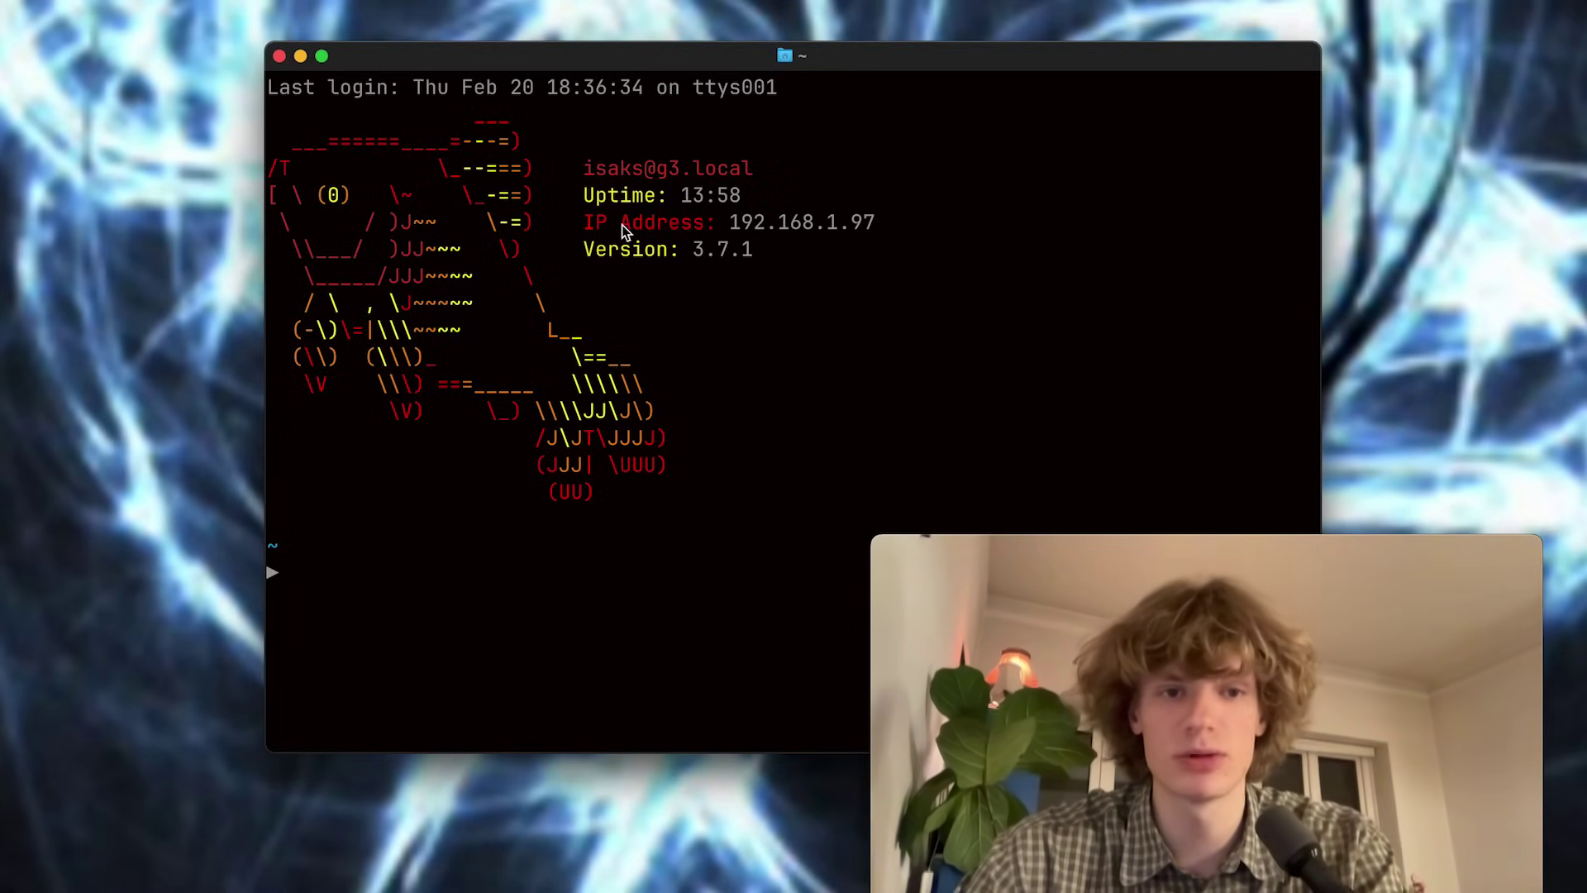
# Open the Ghostty config in TextEdit with larger, unwrapped text, select the 3024 Night theme line, then refocus the terminal.
pyautogui.press('super+comma')
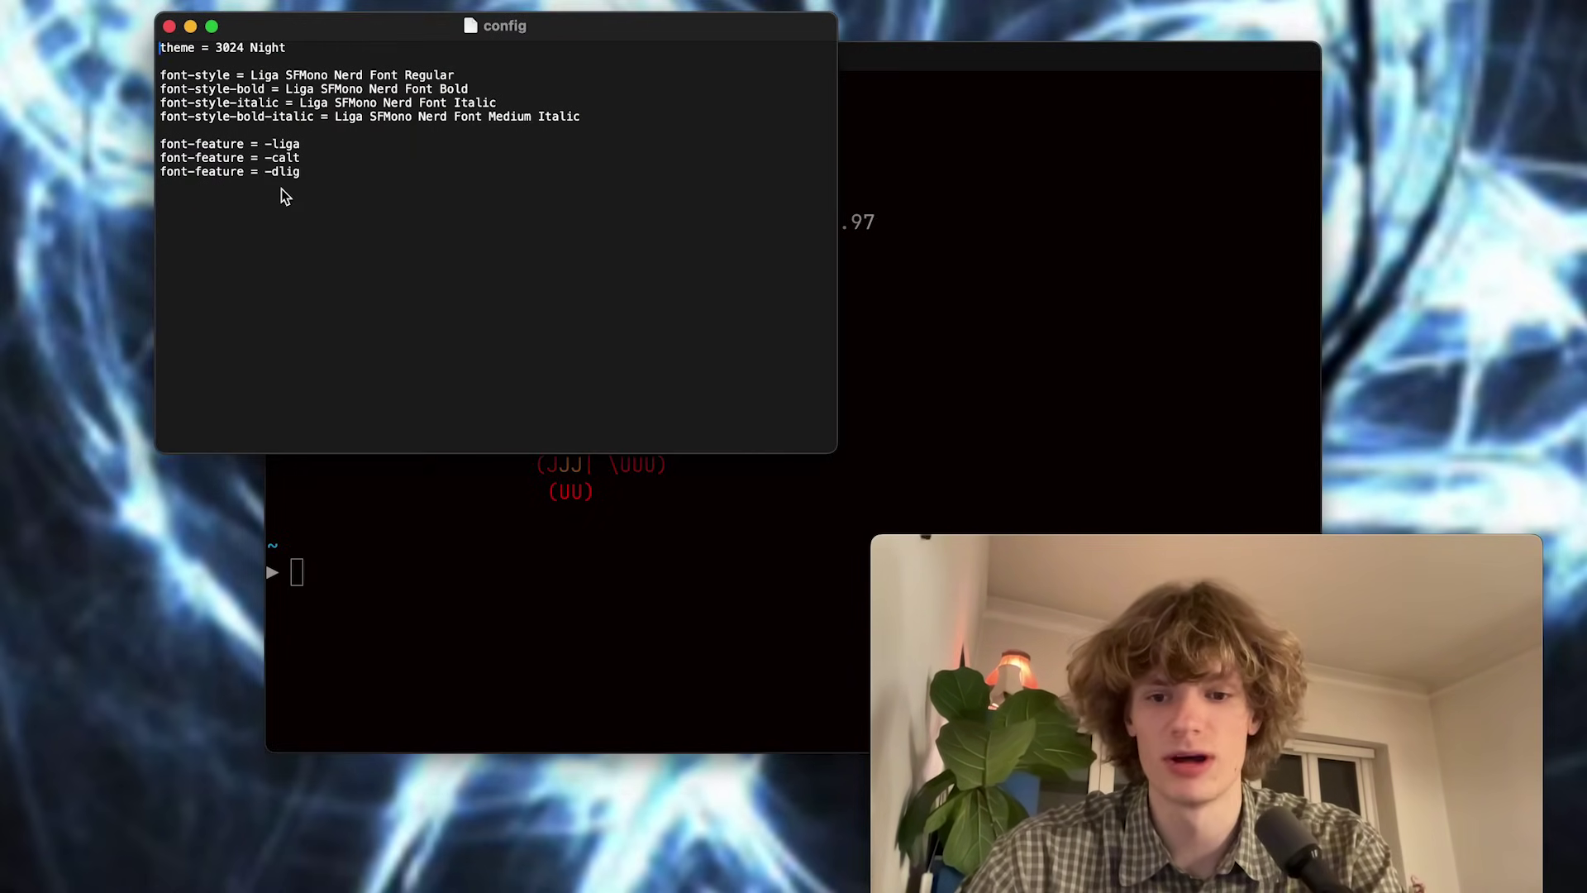
pyautogui.press('super+plus')
pyautogui.press('super+plus')
pyautogui.press('super+plus')
pyautogui.press('super+plus')
pyautogui.press('super+plus')
pyautogui.press('super+plus')
pyautogui.press('super+plus')
pyautogui.press('super+plus')
pyautogui.press('super+plus')
pyautogui.press('super+plus')
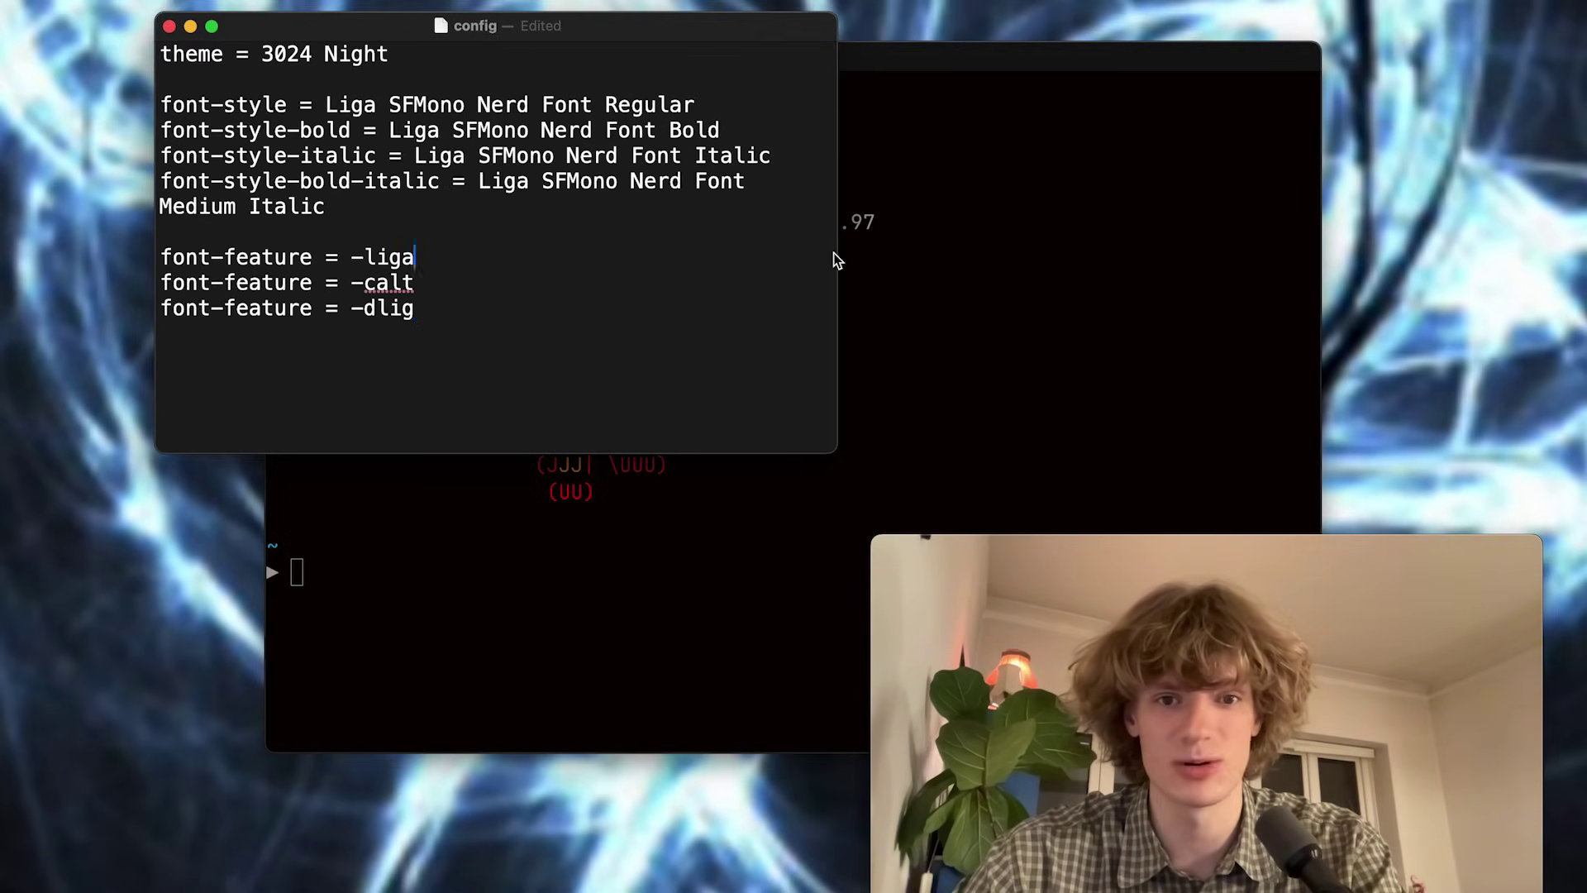
pyautogui.moveTo(839, 270); pyautogui.dragTo(1189, 354)
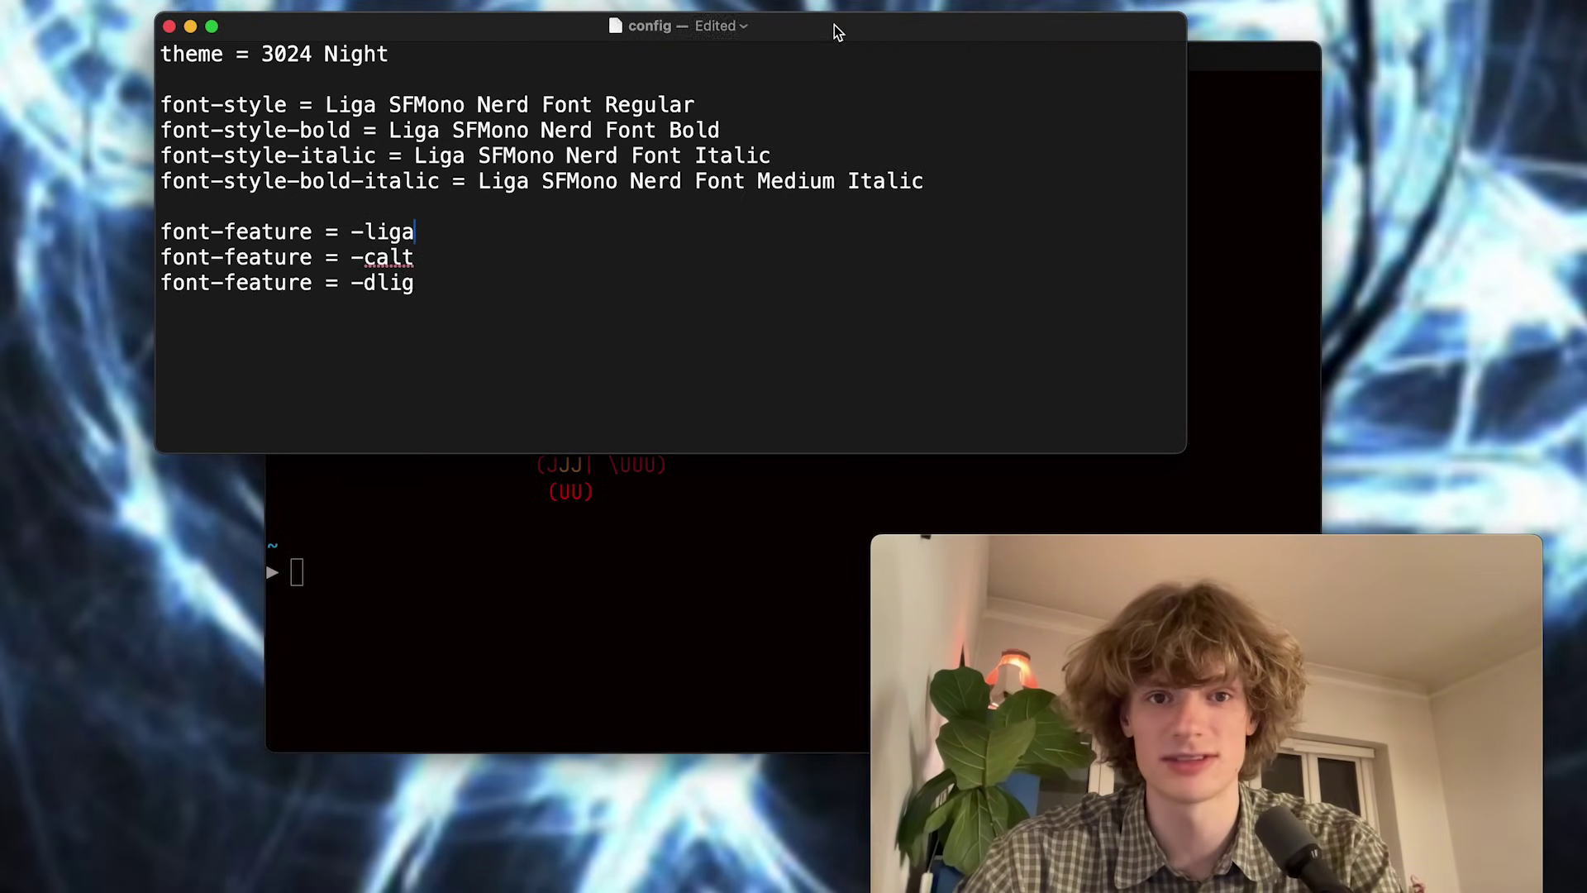
pyautogui.moveTo(837, 31); pyautogui.dragTo(510, 298)
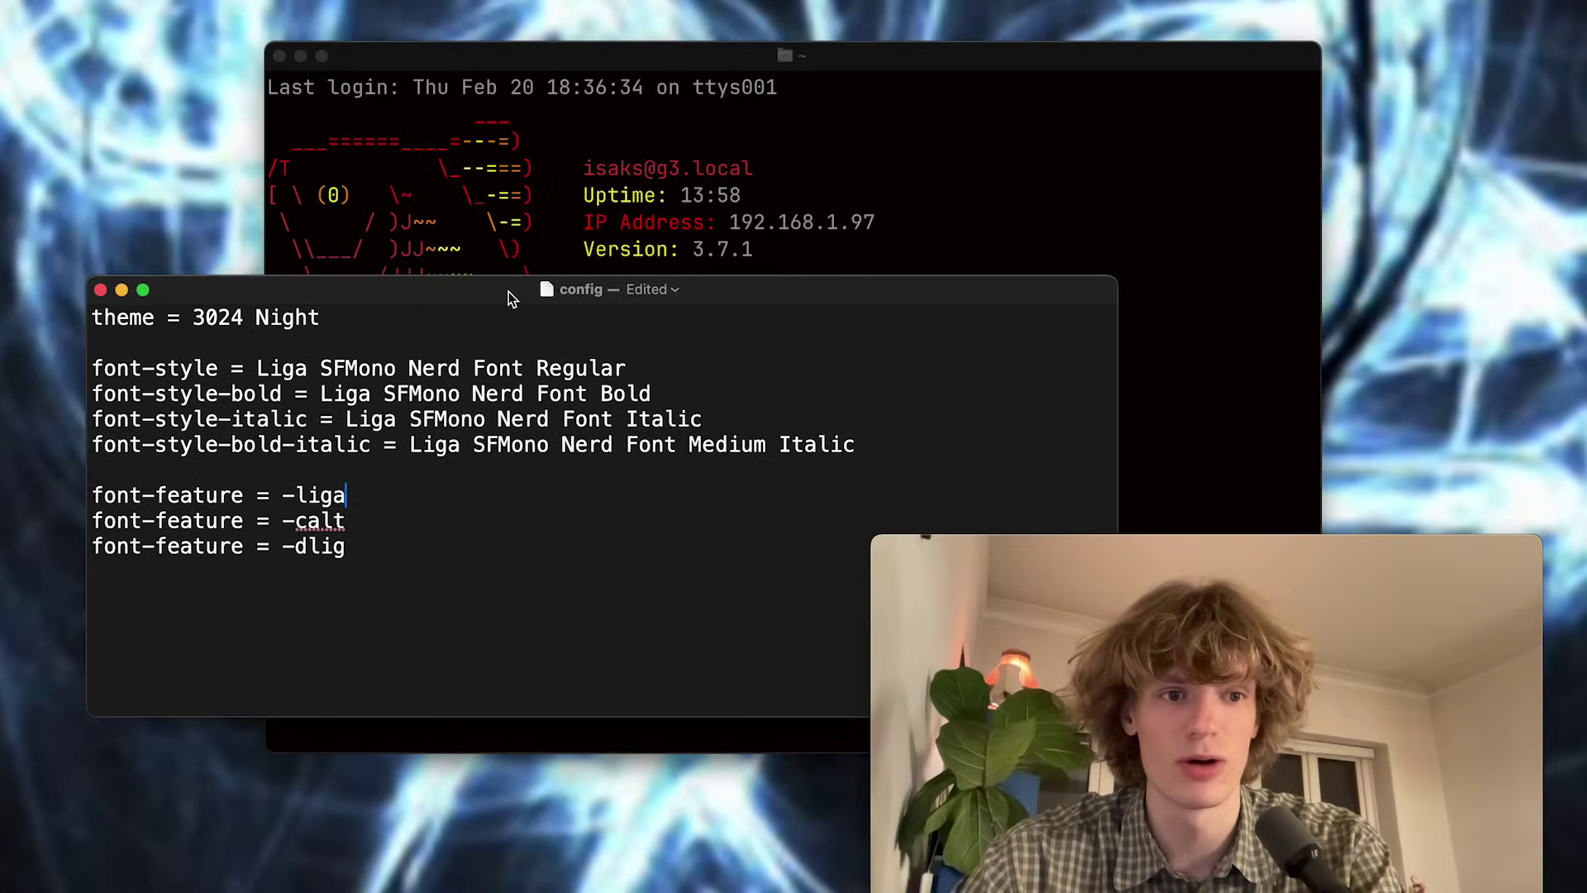
pyautogui.tripleClick(280, 319)
pyautogui.click(538, 53)
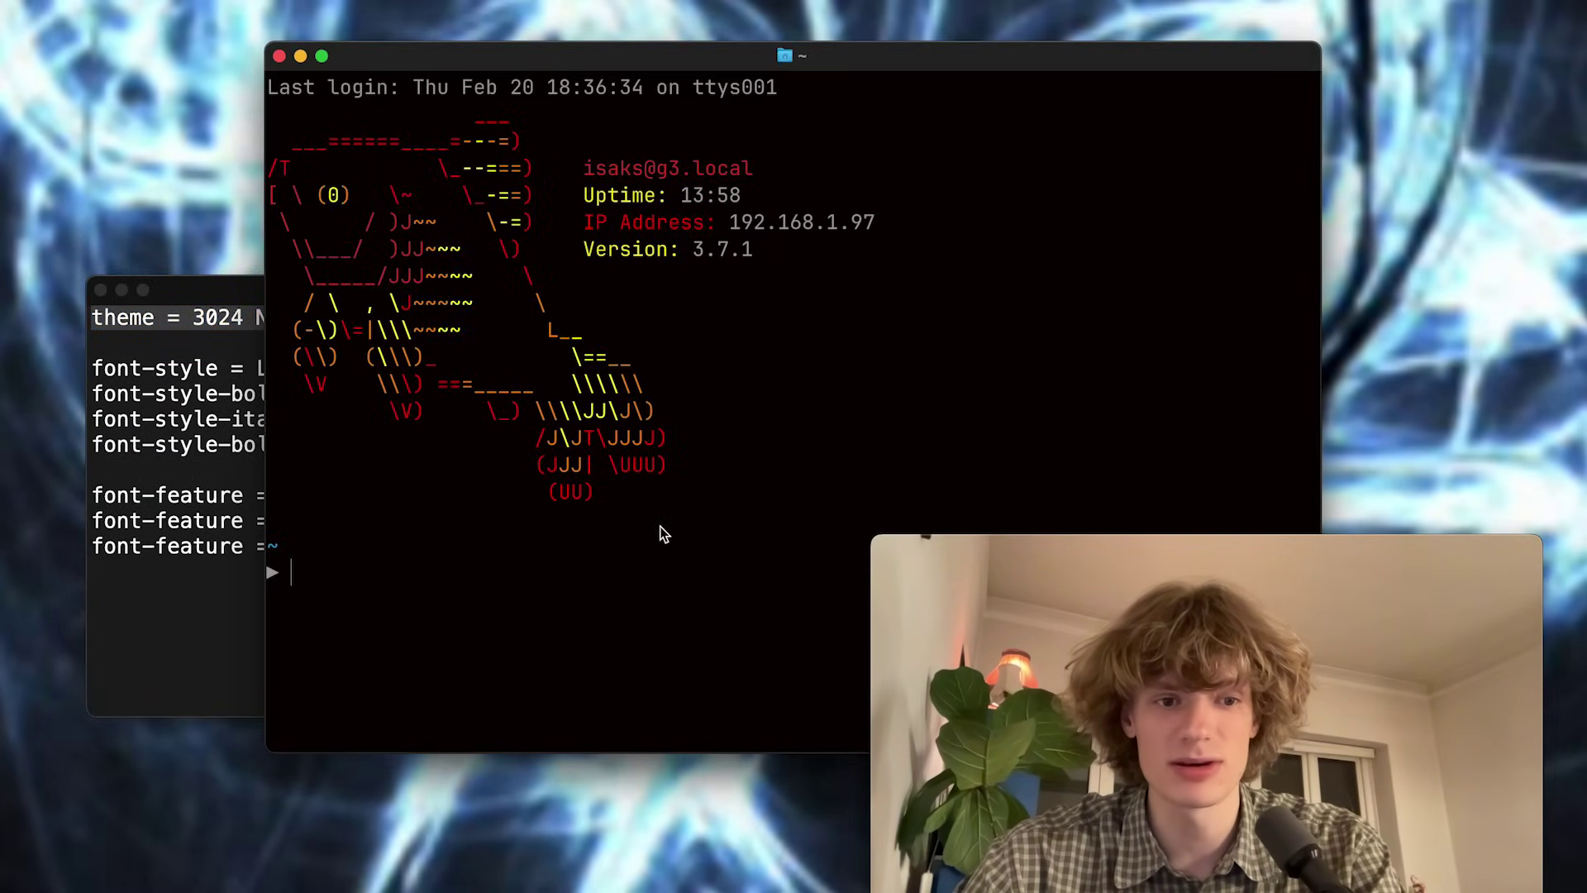
# Run ghostty +list-themes and preview ayu, Chalkboard, 3024 Day and 3024 Night themes.
pyautogui.write('ghostty ')
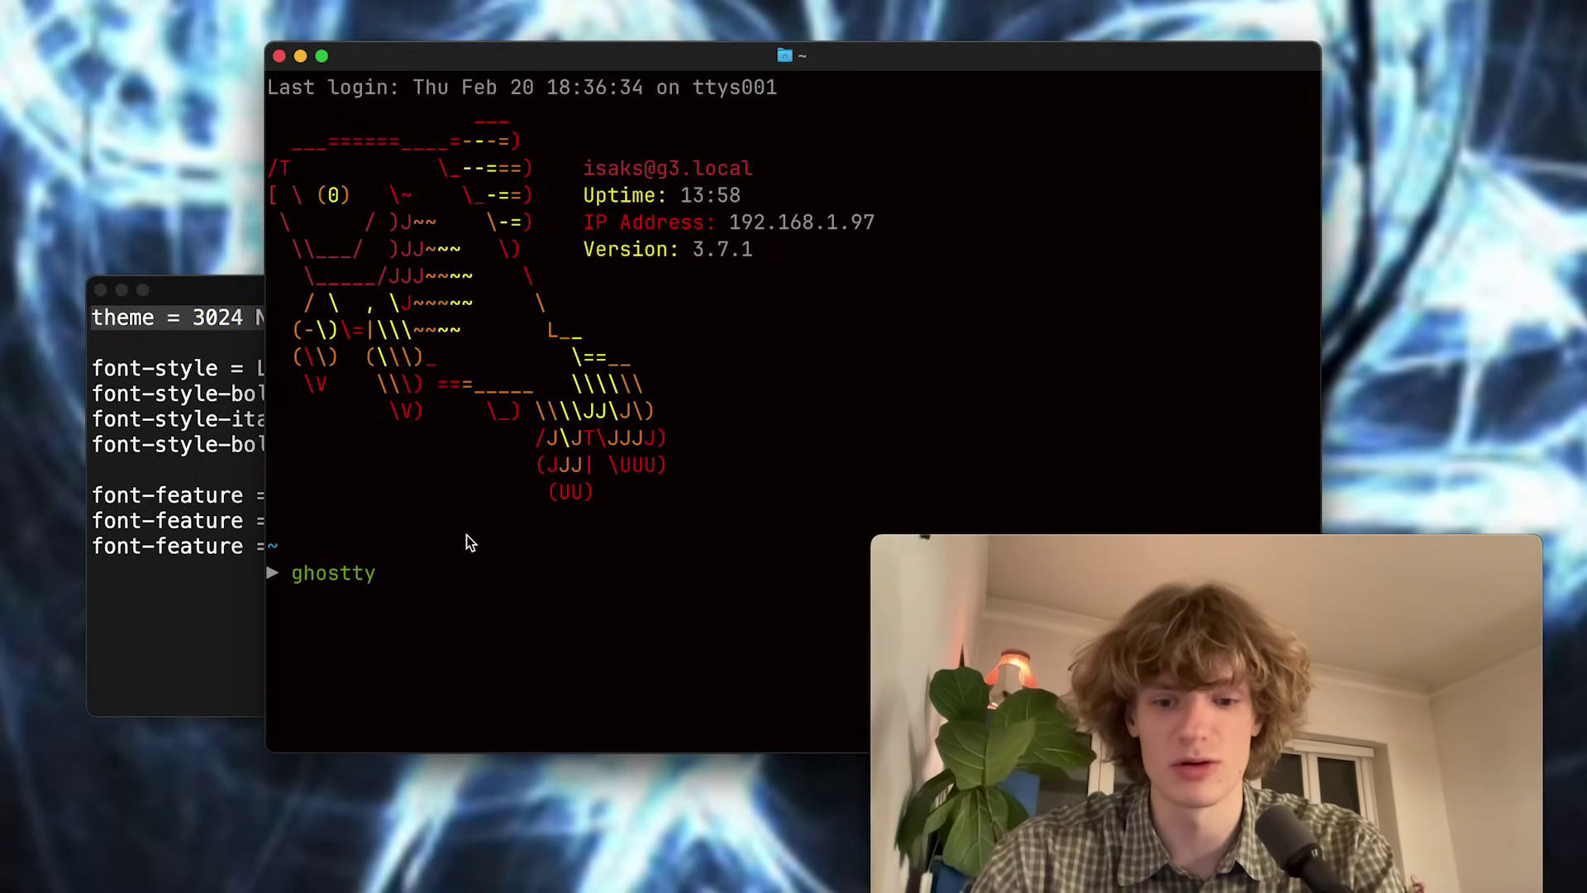
pyautogui.write('+list-')
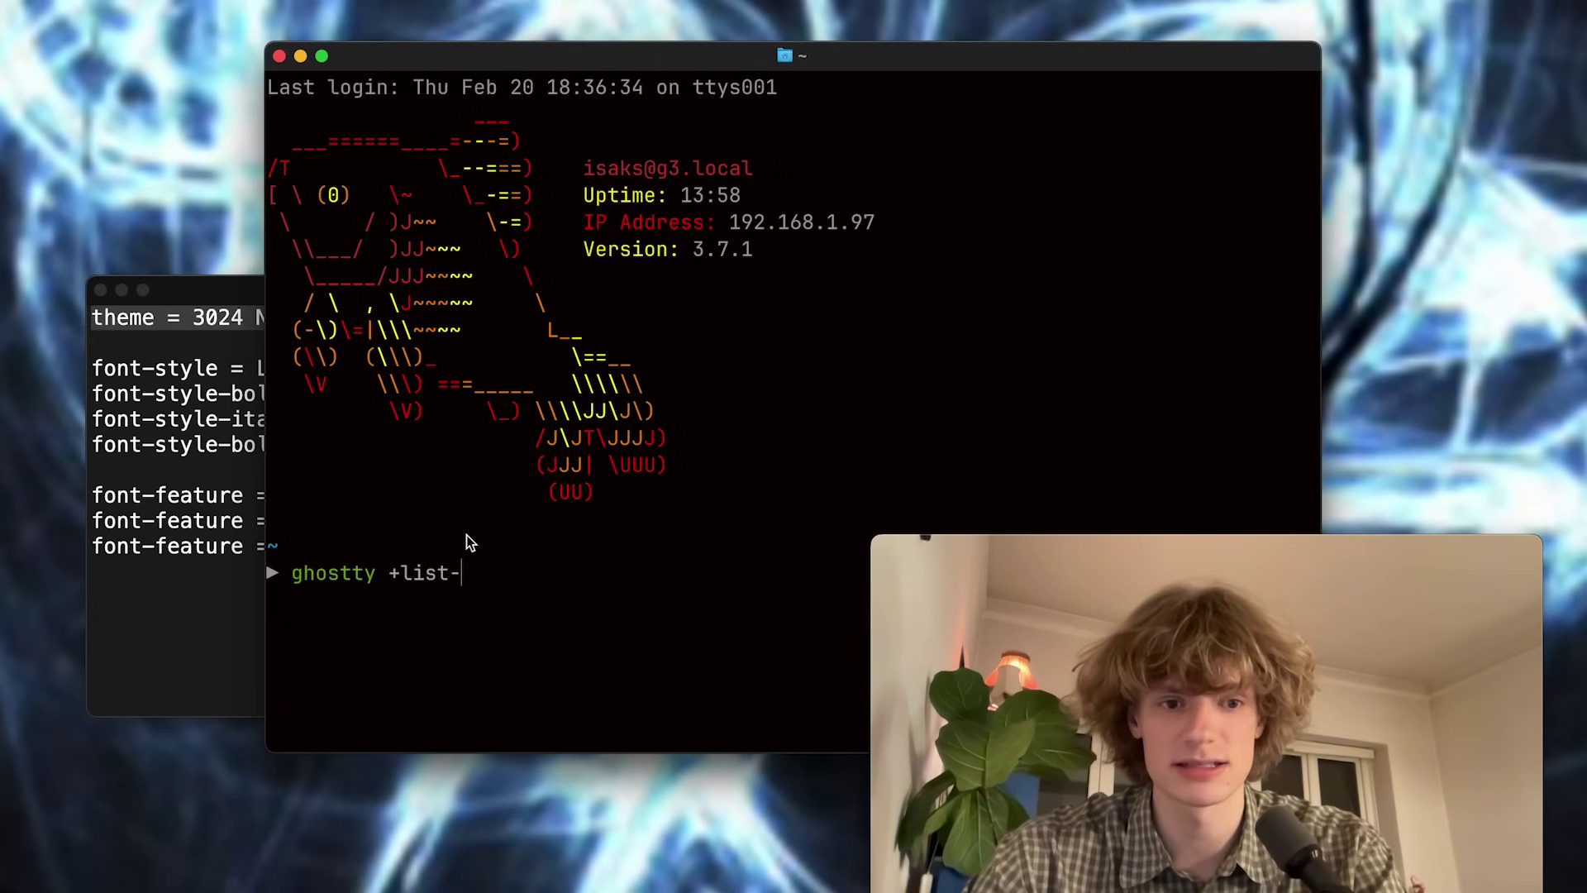
pyautogui.write('themes')
pyautogui.press('Return')
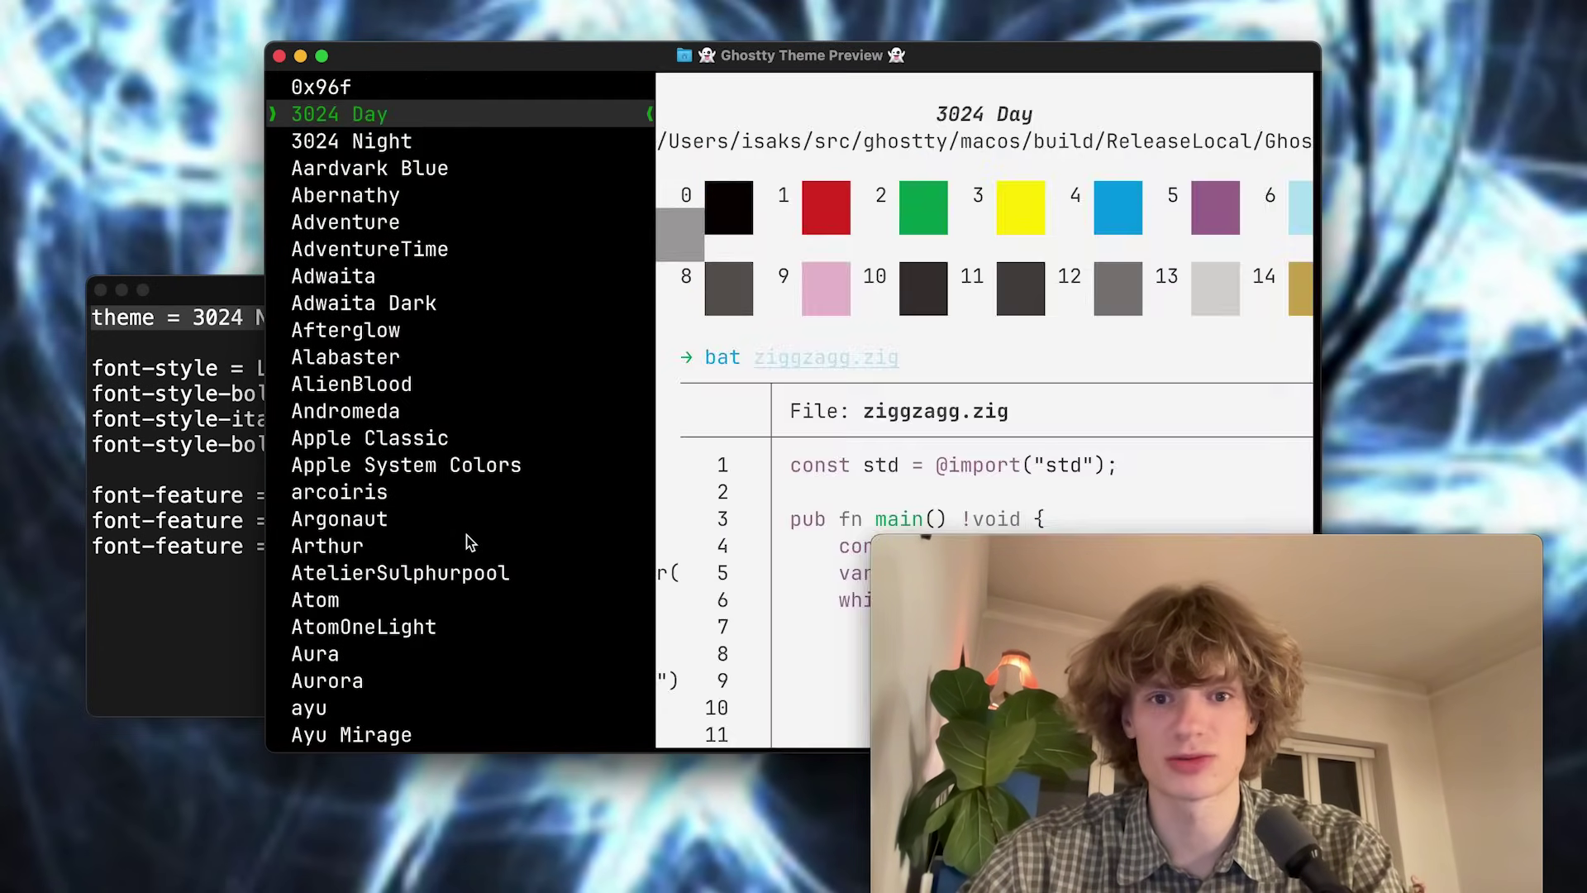
pyautogui.press('Down')
pyautogui.press('Down')
pyautogui.press('Down')
pyautogui.press('Down')
pyautogui.press('Down')
pyautogui.press('Down')
pyautogui.press('Down')
pyautogui.press('Down')
pyautogui.press('Down')
pyautogui.press('Down')
pyautogui.press('Down')
pyautogui.press('Down')
pyautogui.press('Down')
pyautogui.press('Down')
pyautogui.press('Down')
pyautogui.press('Down')
pyautogui.press('Down')
pyautogui.press('Down')
pyautogui.press('Down')
pyautogui.press('Down')
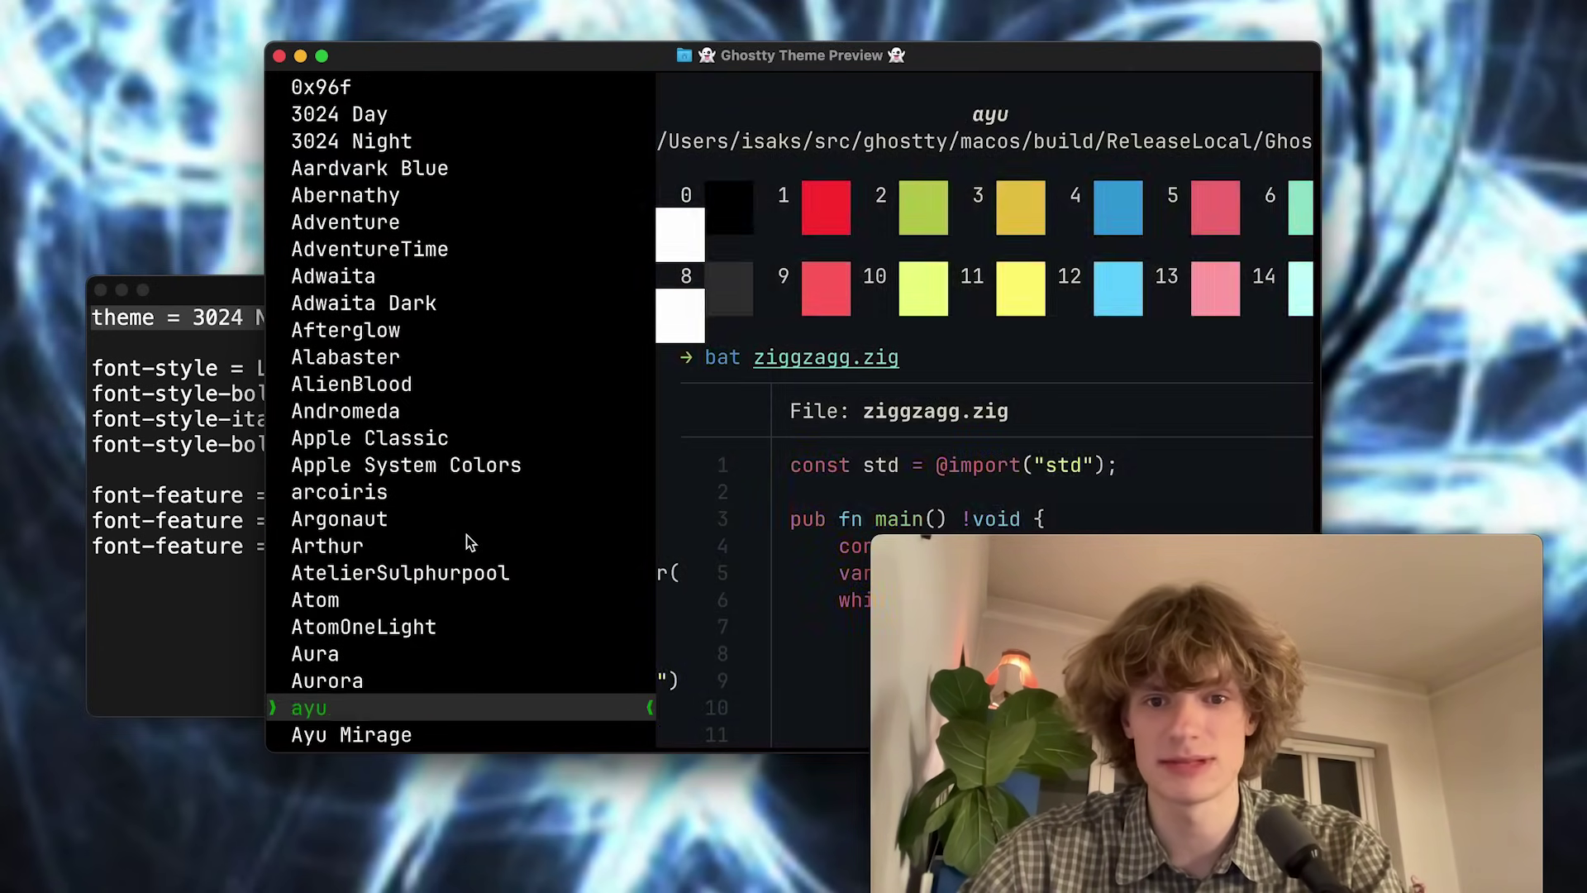
pyautogui.press('Down')
pyautogui.press('Down')
pyautogui.press('Down')
pyautogui.press('Down')
pyautogui.press('Down')
pyautogui.press('Down')
pyautogui.press('Down')
pyautogui.press('Down')
pyautogui.press('Down')
pyautogui.press('Down')
pyautogui.press('Down')
pyautogui.press('Down')
pyautogui.press('Down')
pyautogui.press('Down')
pyautogui.press('Down')
pyautogui.press('Down')
pyautogui.press('Down')
pyautogui.press('Down')
pyautogui.press('Down')
pyautogui.press('Down')
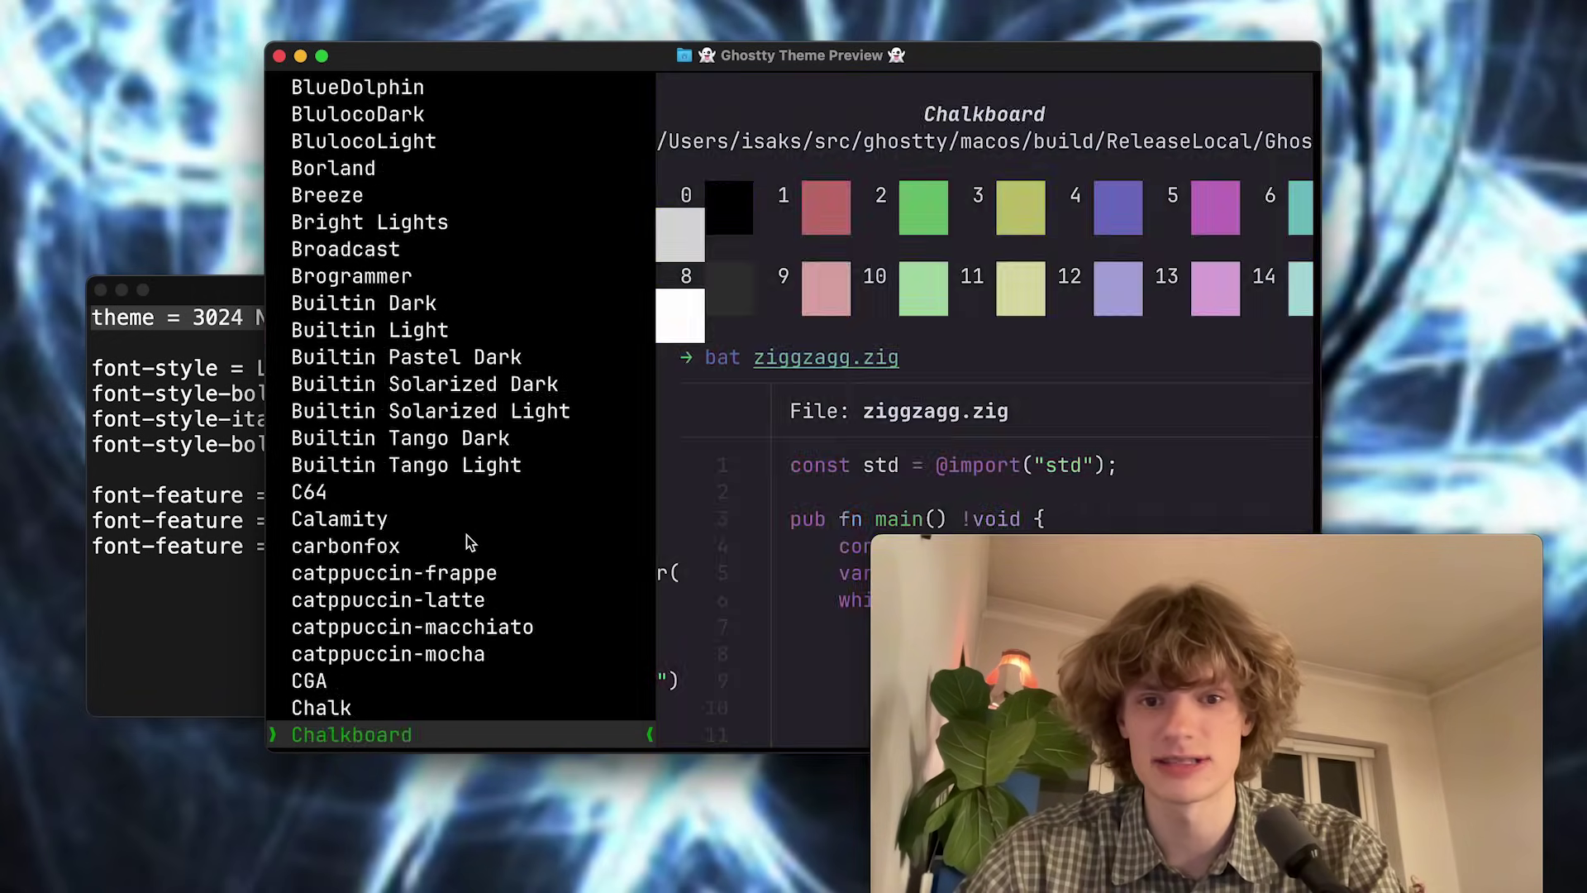
pyautogui.press('Down')
pyautogui.press('Down')
pyautogui.press('Down')
pyautogui.press('Down')
pyautogui.press('Down')
pyautogui.press('Down')
pyautogui.press('Up')
pyautogui.press('Up')
pyautogui.press('Up')
pyautogui.press('Up')
pyautogui.press('Up')
pyautogui.press('Up')
pyautogui.press('Up')
pyautogui.press('Up')
pyautogui.press('Up')
pyautogui.press('Up')
pyautogui.press('Up')
pyautogui.press('Up')
pyautogui.press('Up')
pyautogui.press('Up')
pyautogui.press('Up')
pyautogui.press('Up')
pyautogui.press('Up')
pyautogui.press('Up')
pyautogui.press('Up')
pyautogui.press('Up')
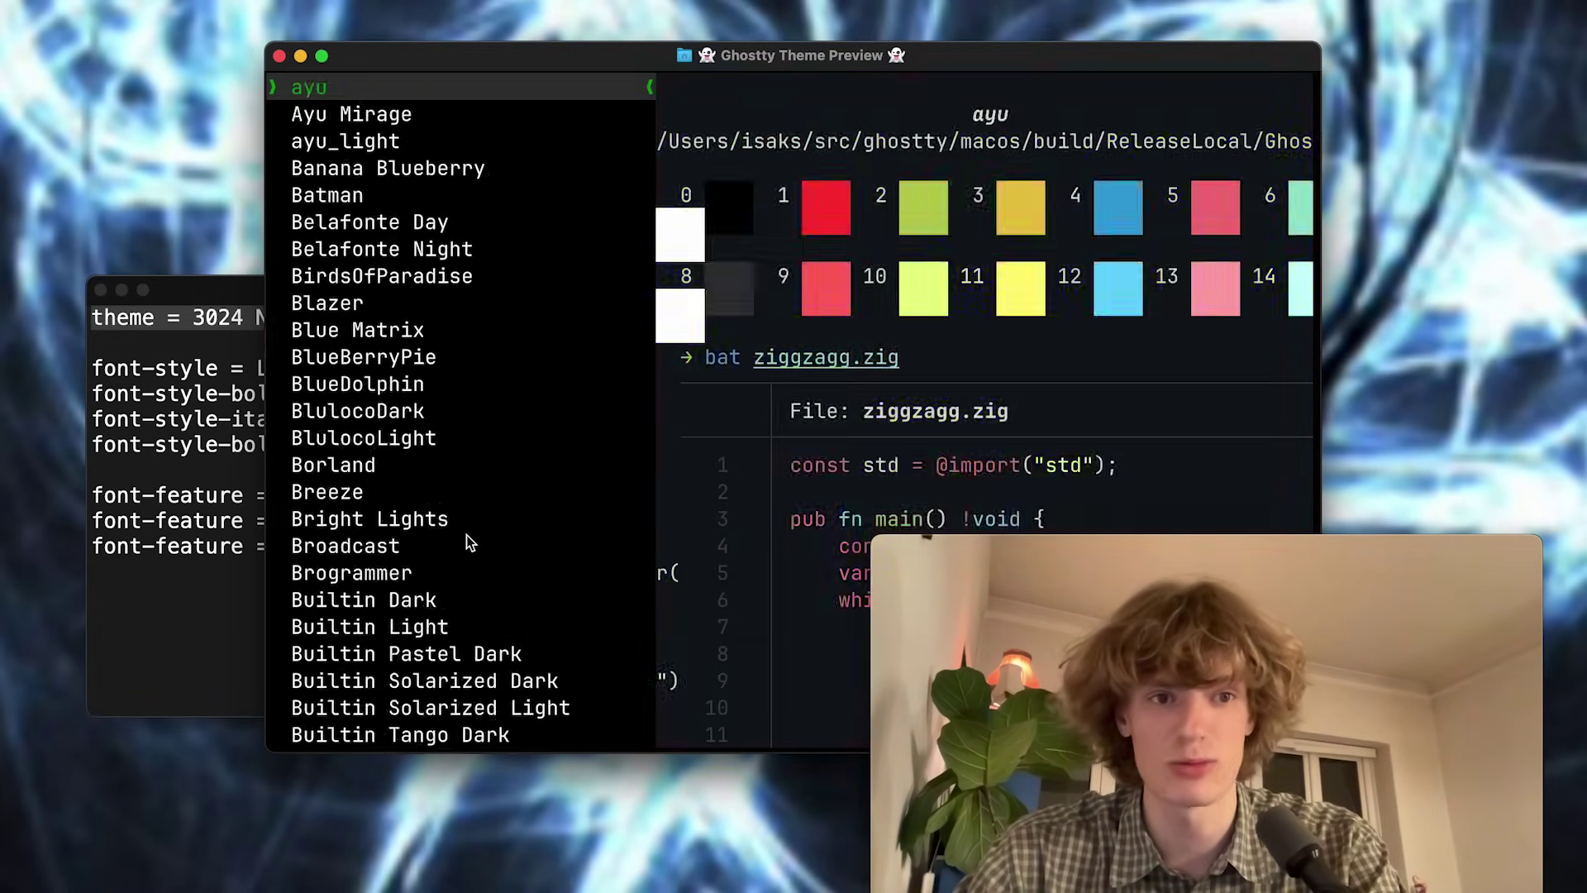
pyautogui.press('Up')
pyautogui.press('Up')
pyautogui.press('Up')
pyautogui.press('Up')
pyautogui.press('Up')
pyautogui.press('Up')
pyautogui.press('Up')
pyautogui.press('Up')
pyautogui.press('Up')
pyautogui.press('Up')
pyautogui.press('Up')
pyautogui.press('Up')
pyautogui.press('Up')
pyautogui.press('Up')
pyautogui.press('Up')
pyautogui.press('Up')
pyautogui.press('Up')
pyautogui.press('Up')
pyautogui.press('Up')
pyautogui.press('Up')
pyautogui.press('Down')
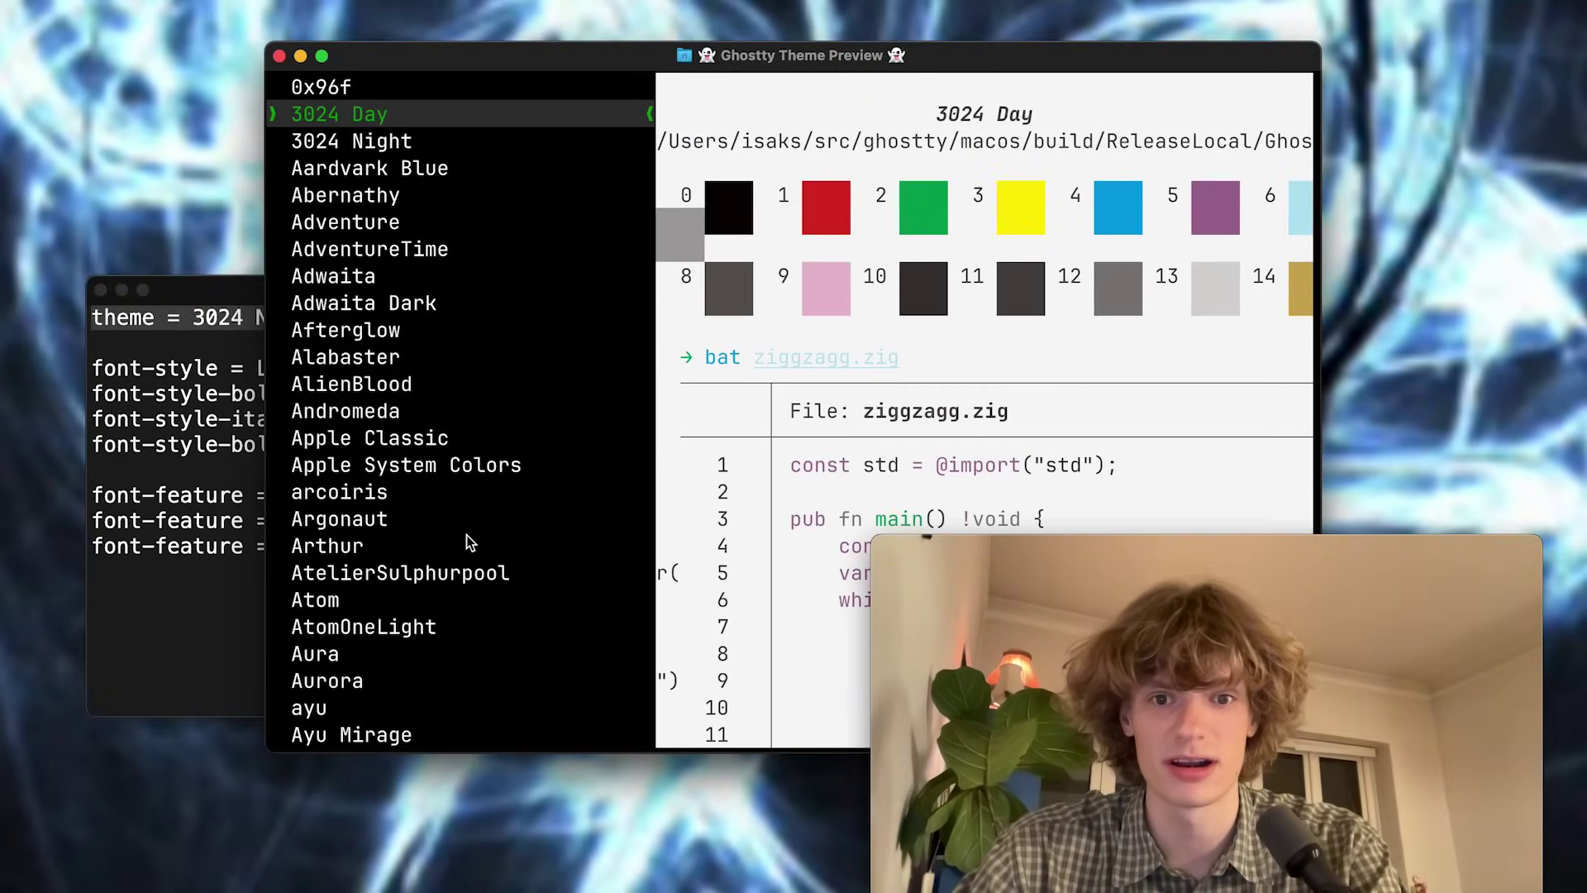
pyautogui.press('Down')
# Exit the theme preview and bring the TextEdit config back, moved up and right.
pyautogui.press('Escape')
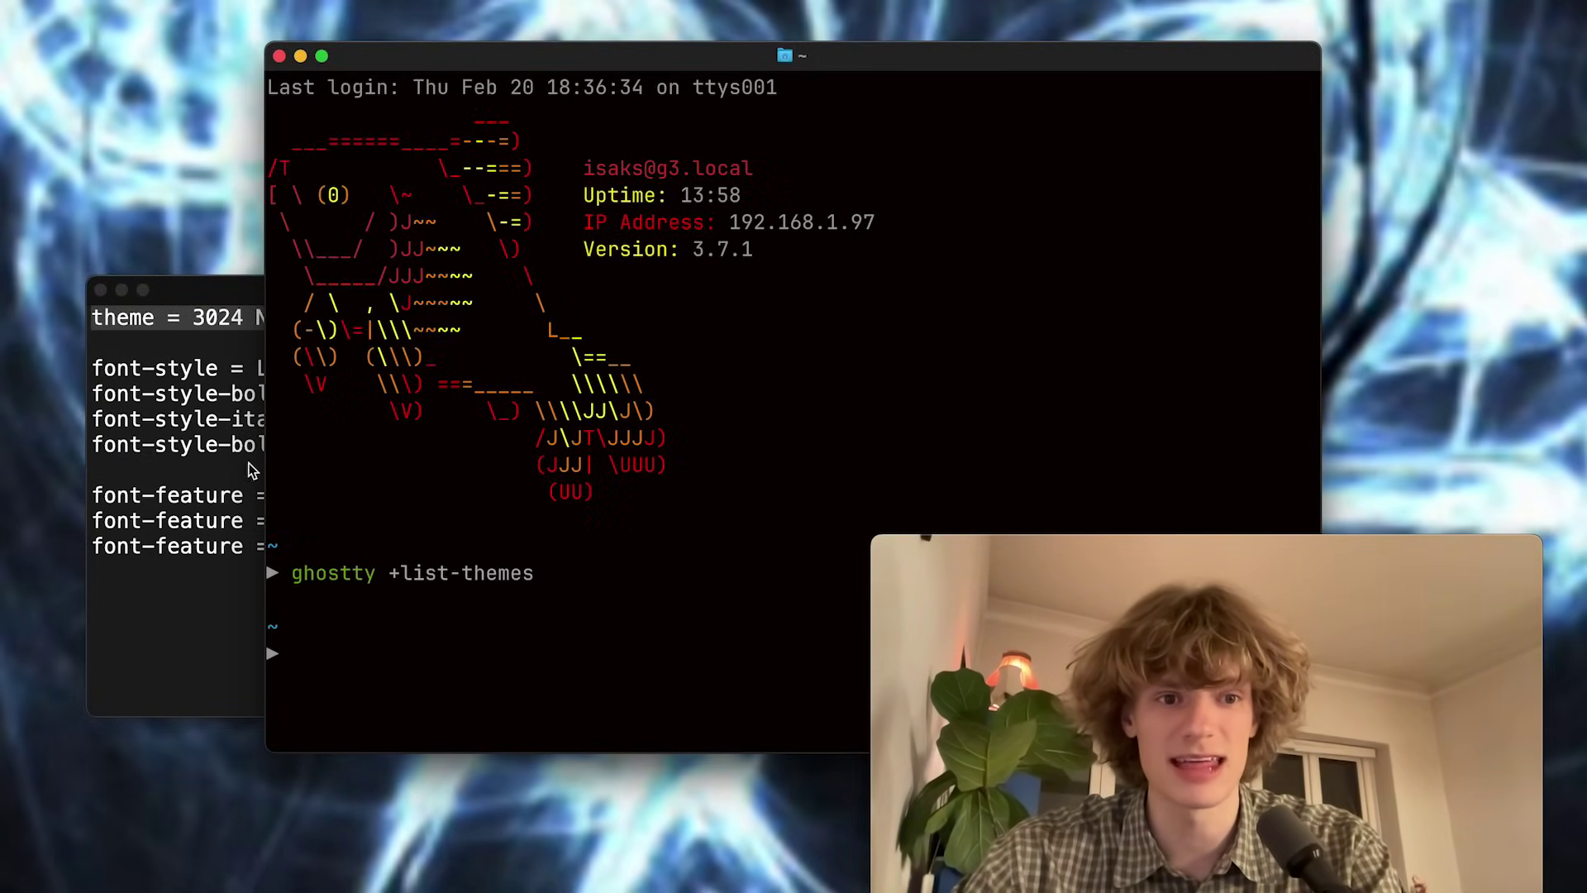
pyautogui.click(178, 529)
pyautogui.moveTo(322, 297); pyautogui.dragTo(453, 182)
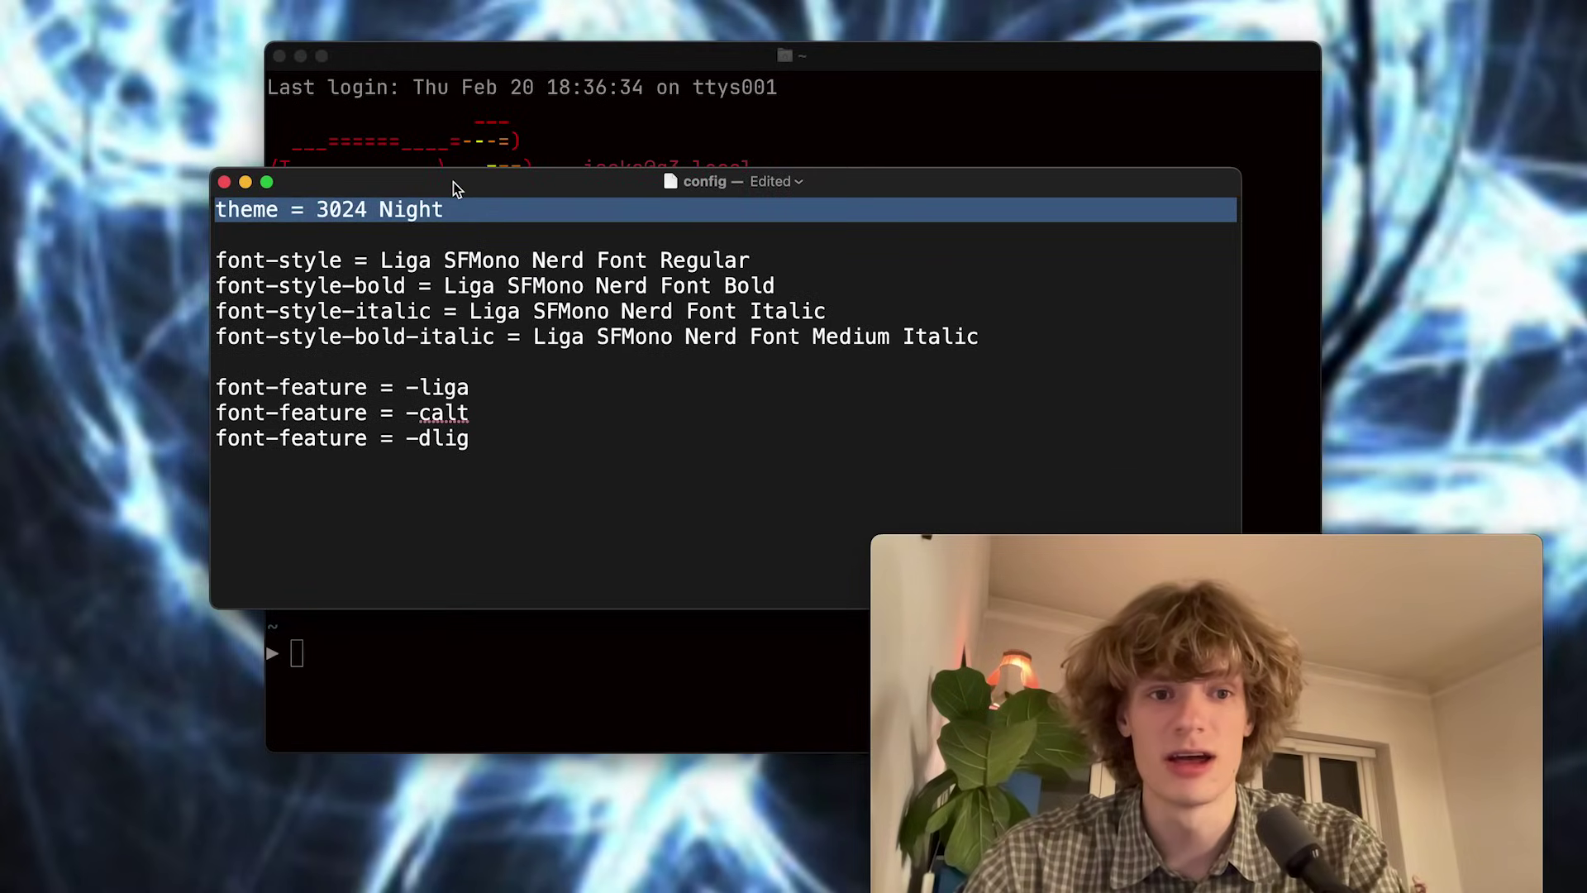
pyautogui.click(571, 336)
# Enlarge the config text and highlight the SFMono font name on the font-style line.
pyautogui.doubleClick(506, 263)
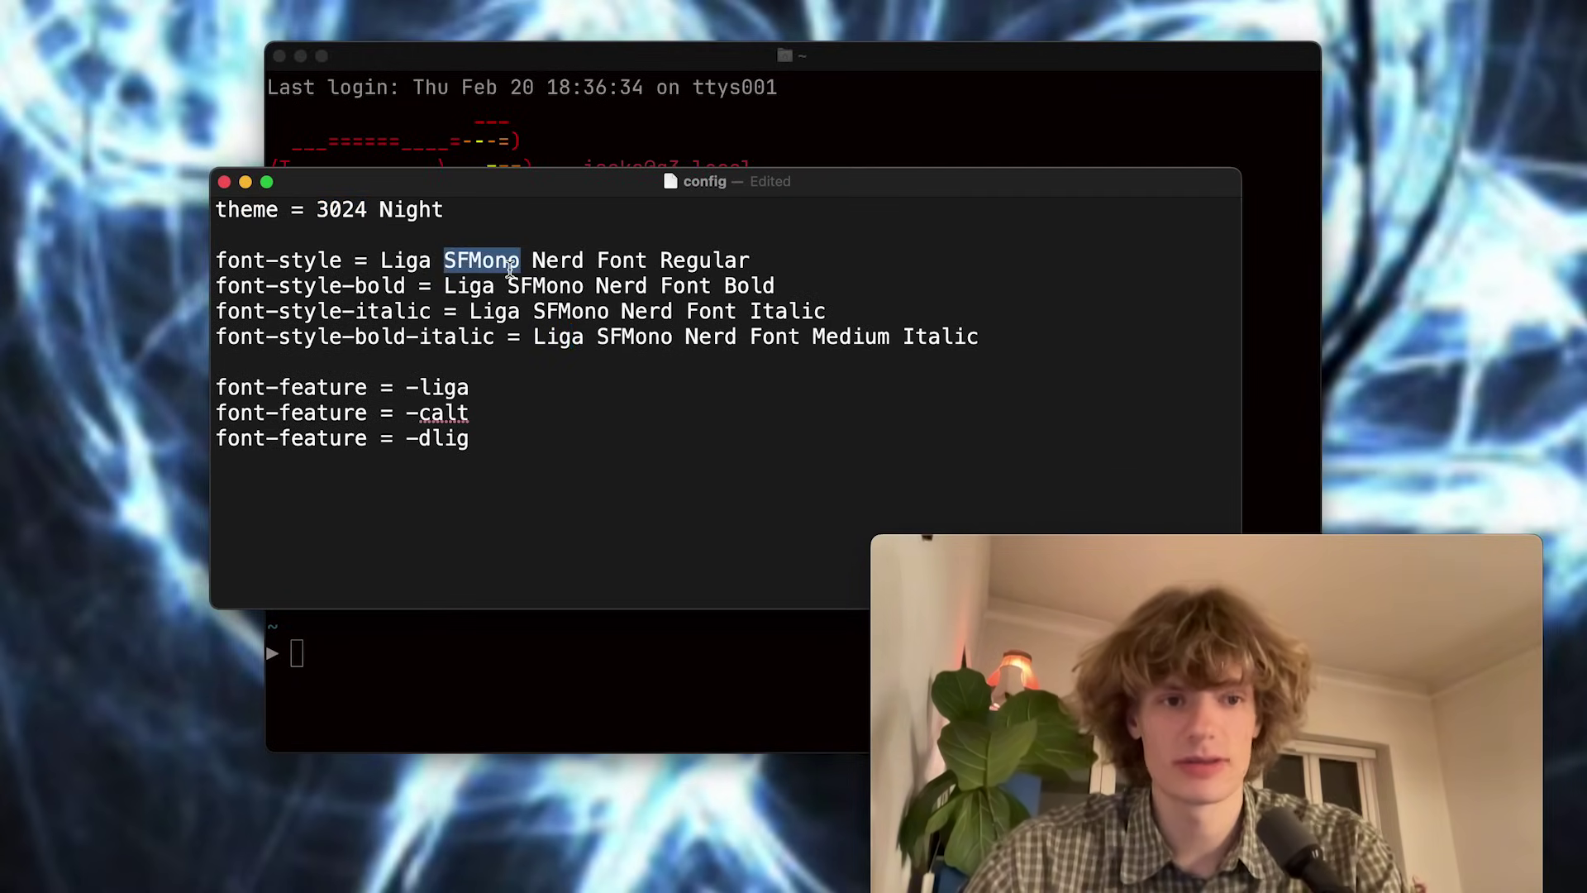
pyautogui.click(510, 266)
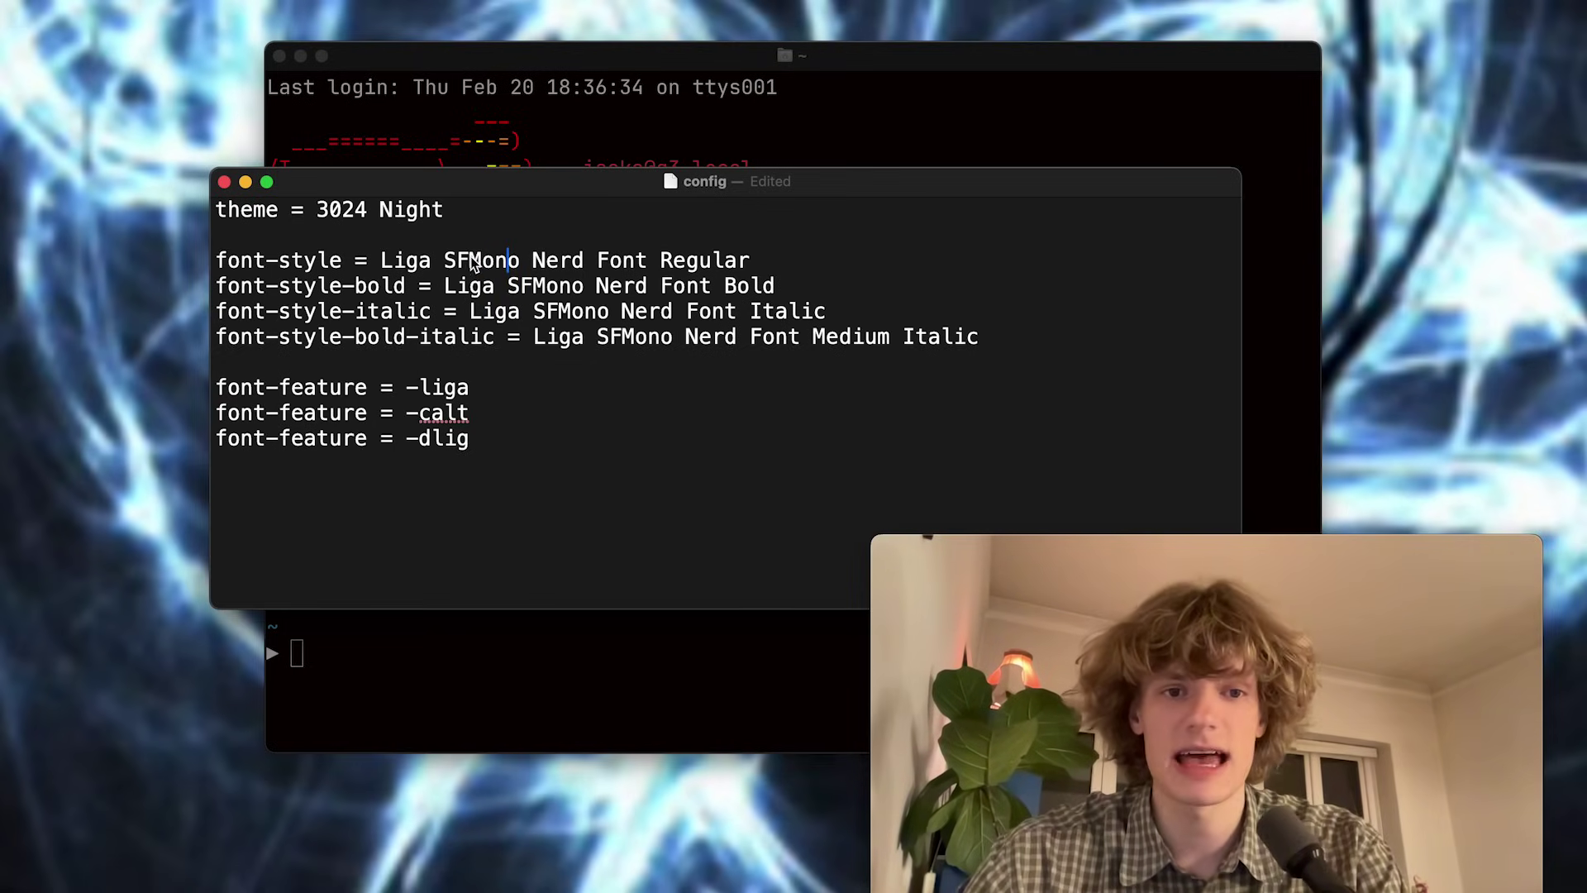
pyautogui.doubleClick(475, 262)
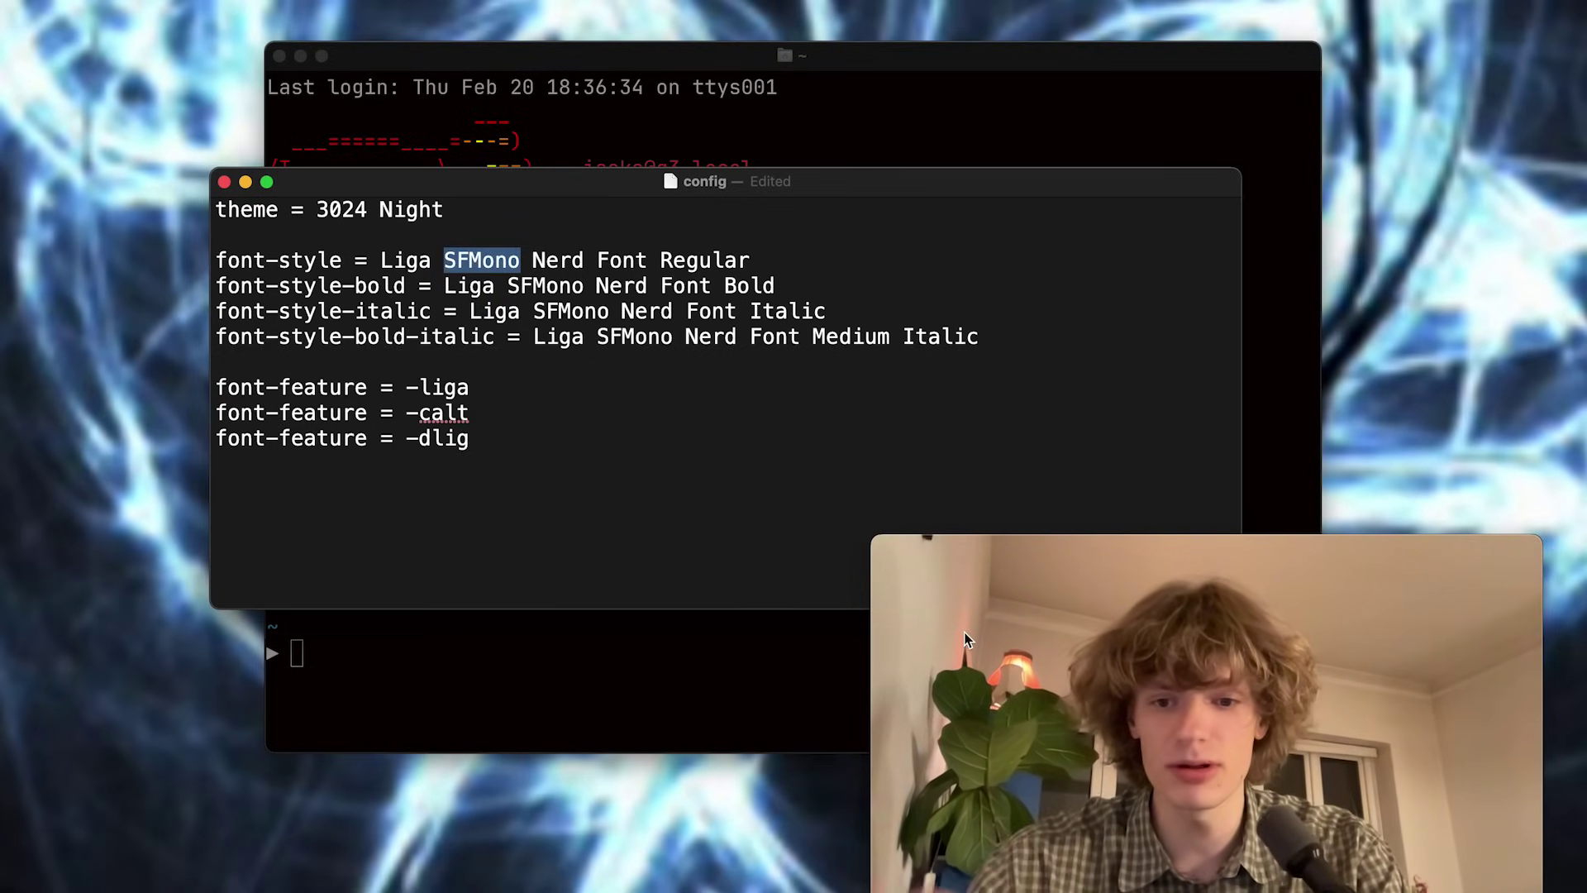
pyautogui.click(576, 323)
pyautogui.press('super+shift+period')
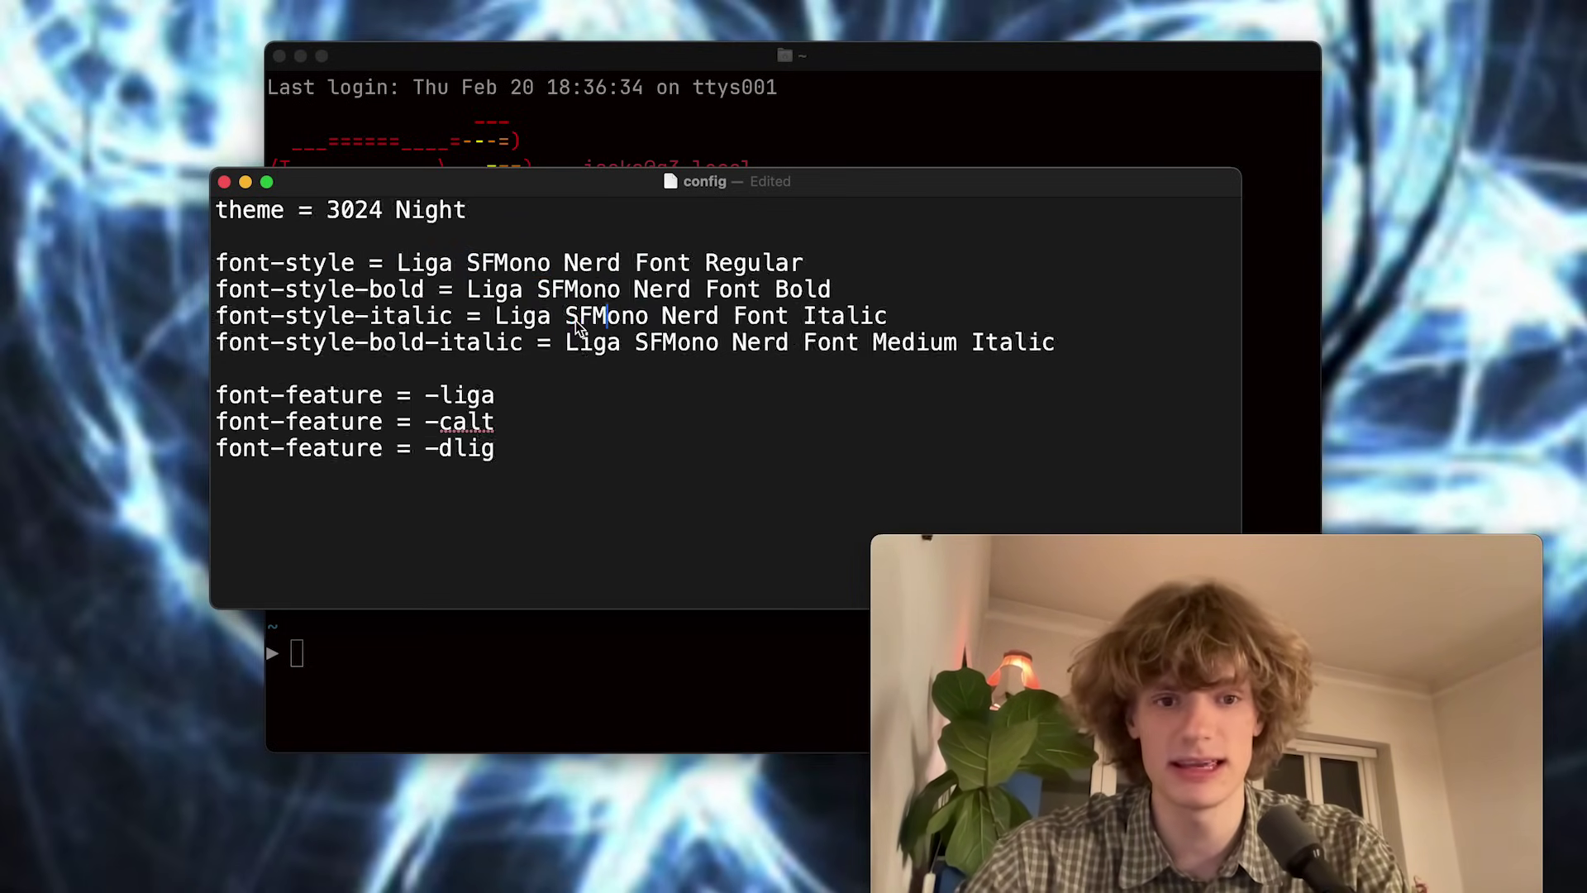
pyautogui.doubleClick(522, 281)
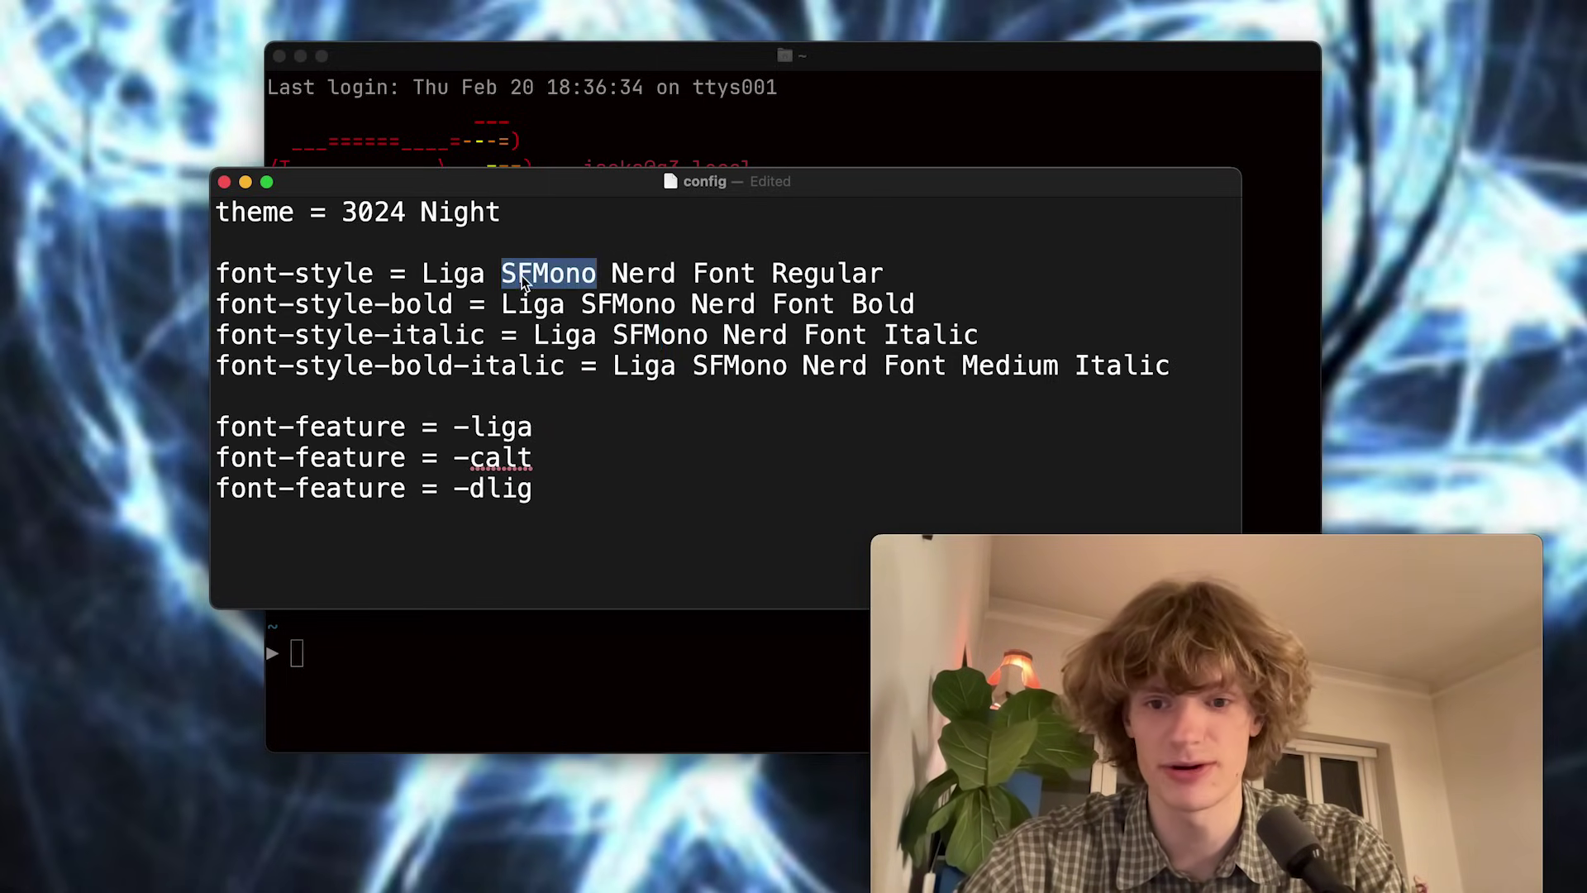
pyautogui.click(651, 256)
pyautogui.moveTo(513, 289); pyautogui.dragTo(690, 281)
pyautogui.click(693, 285)
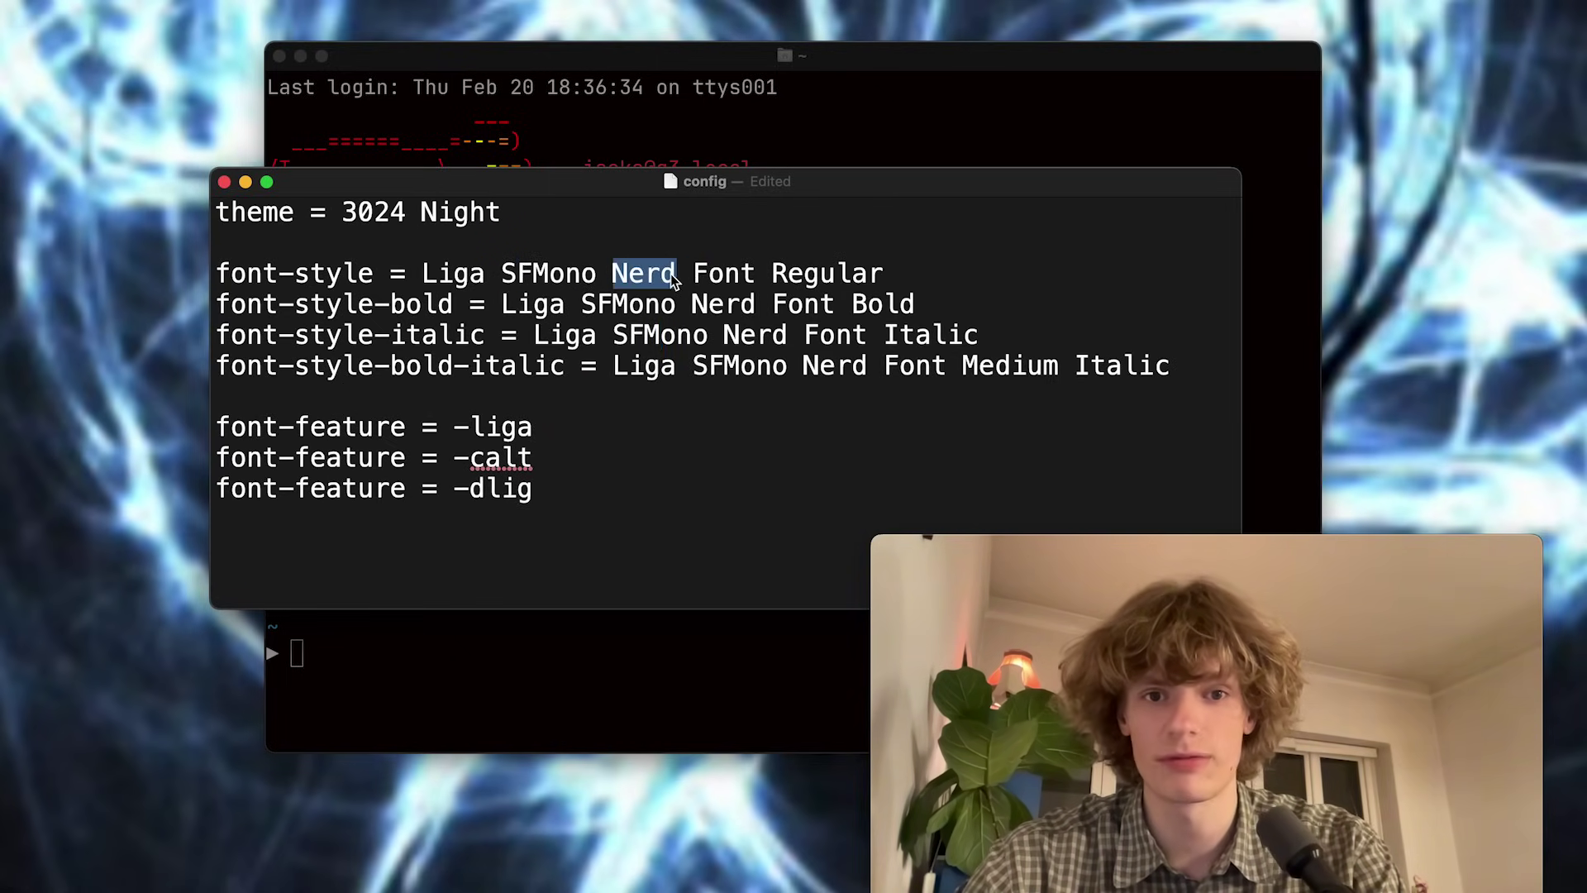
pyautogui.press('super+Right')
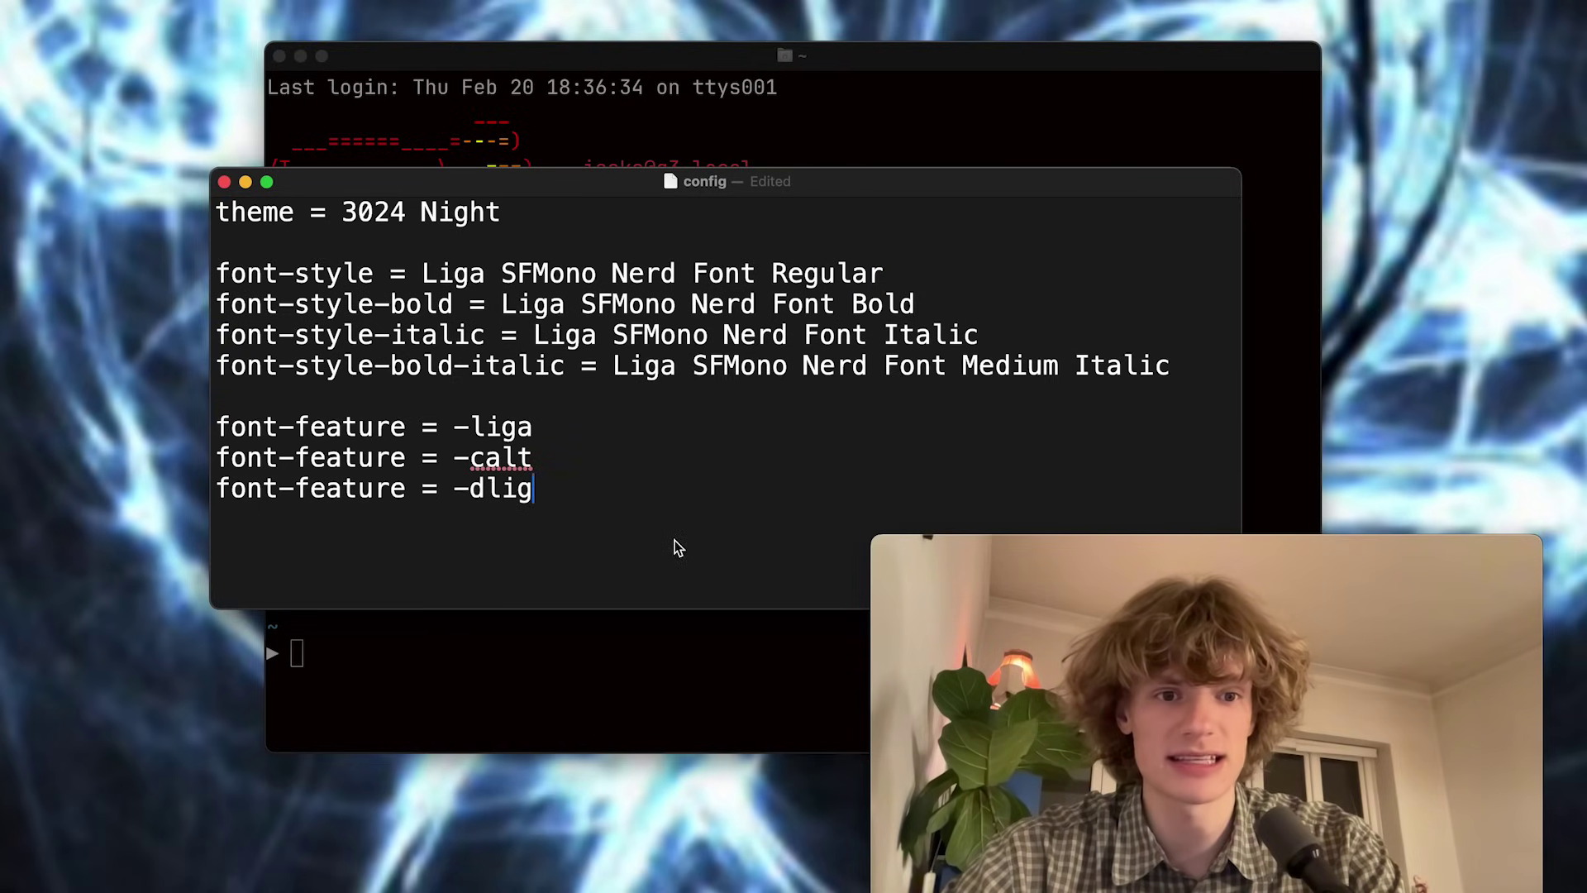
# Review the -liga, -calt and -dlig font-feature lines, try an => ligature sample, then quit TextEdit.
pyautogui.moveTo(675, 543); pyautogui.dragTo(90, 411)
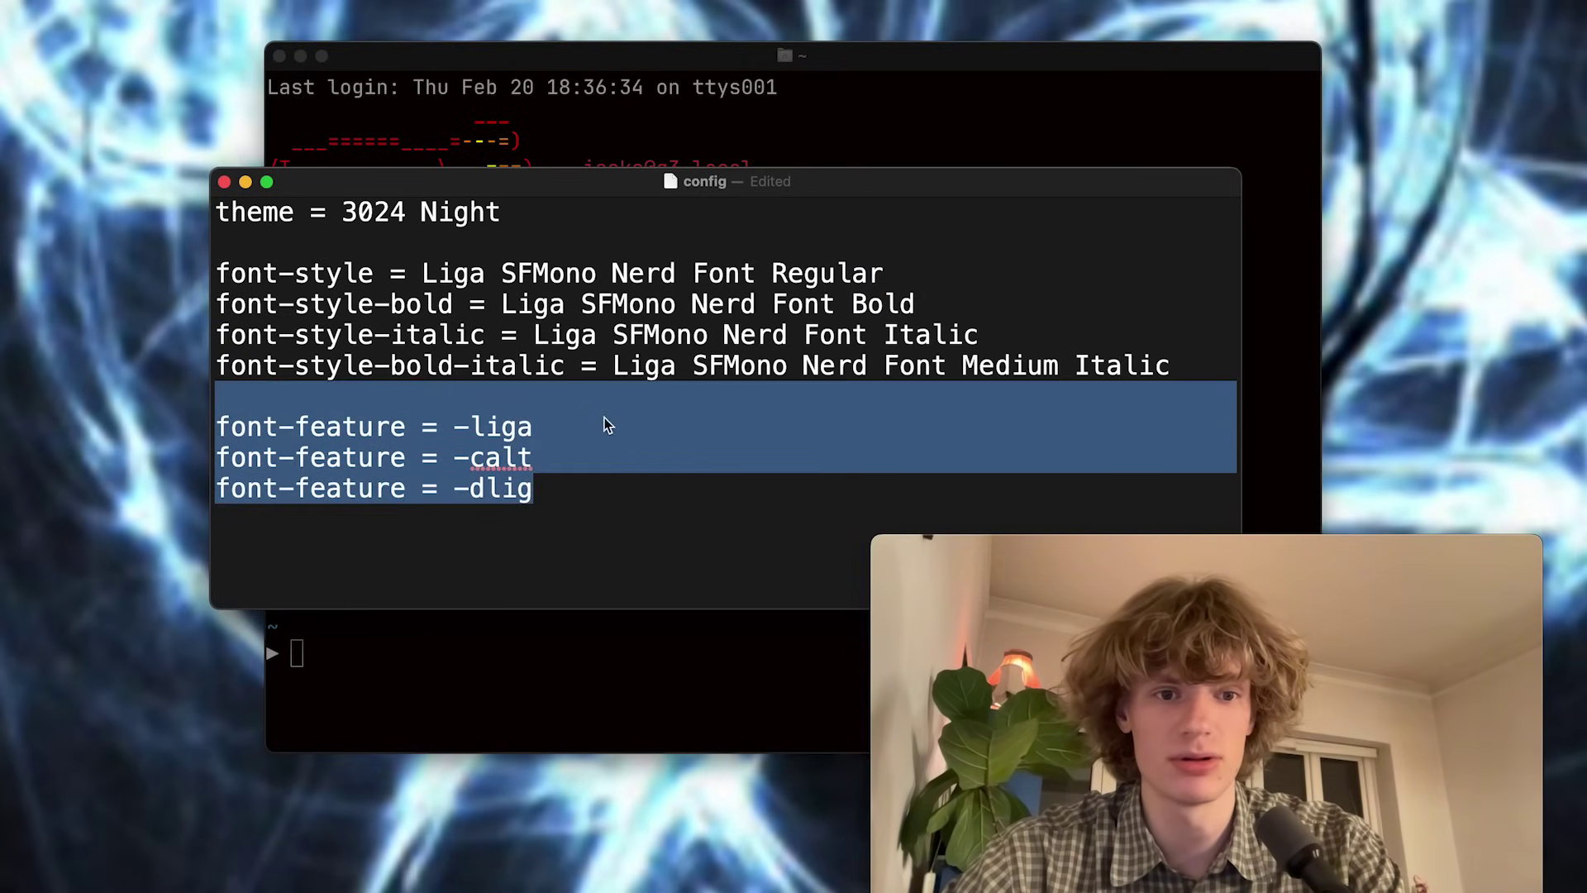
pyautogui.click(481, 518)
pyautogui.moveTo(628, 519); pyautogui.dragTo(144, 402)
pyautogui.click(523, 491)
pyautogui.press('Right')
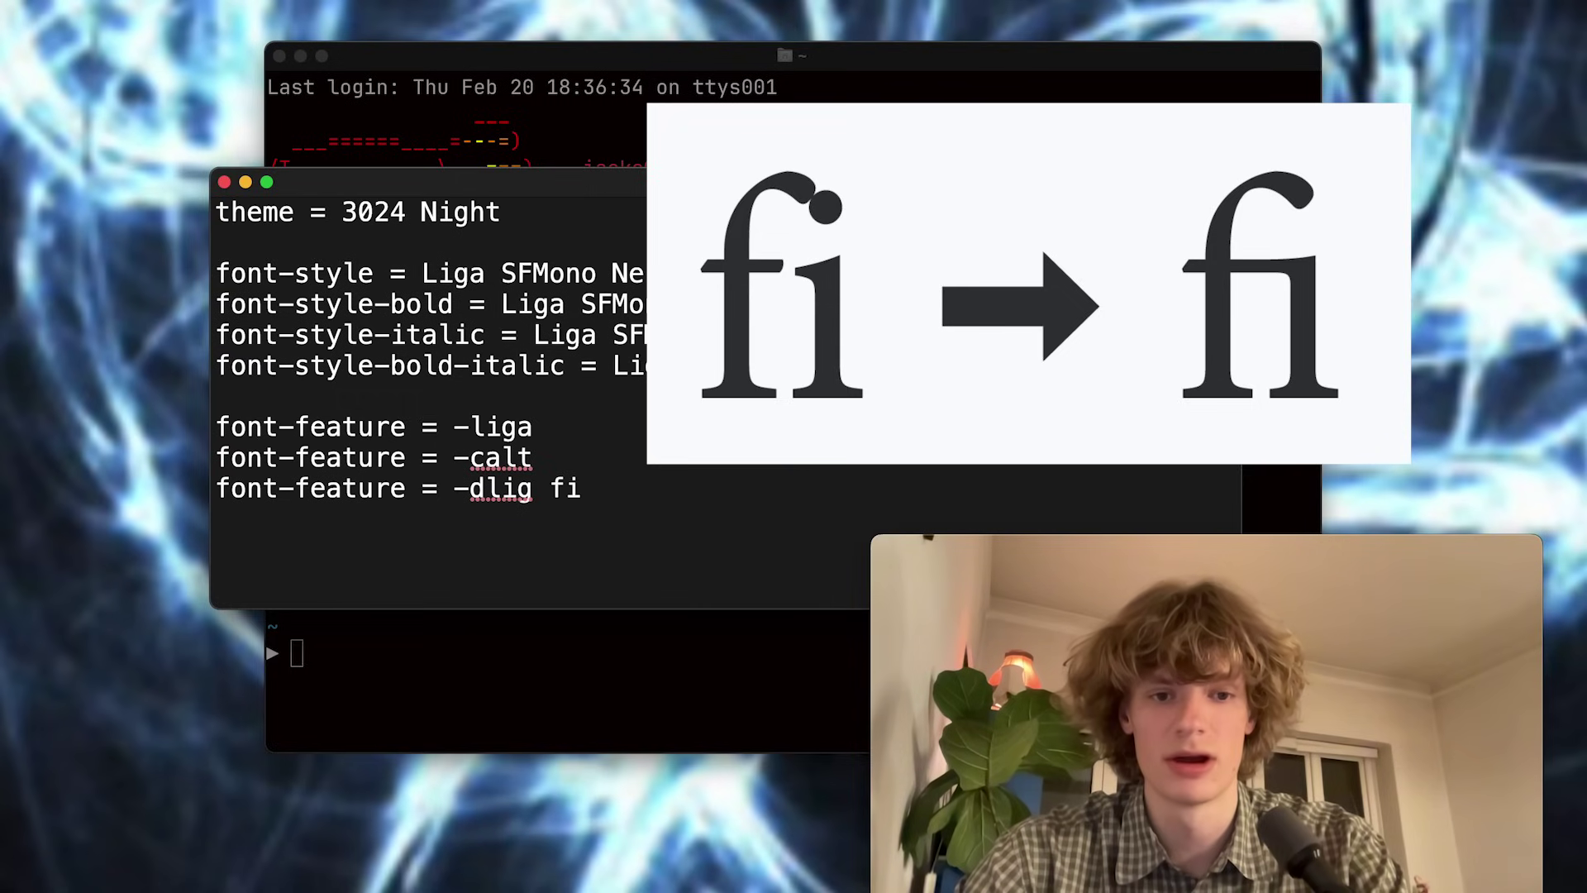
pyautogui.press('BackSpace')
pyautogui.write('=>')
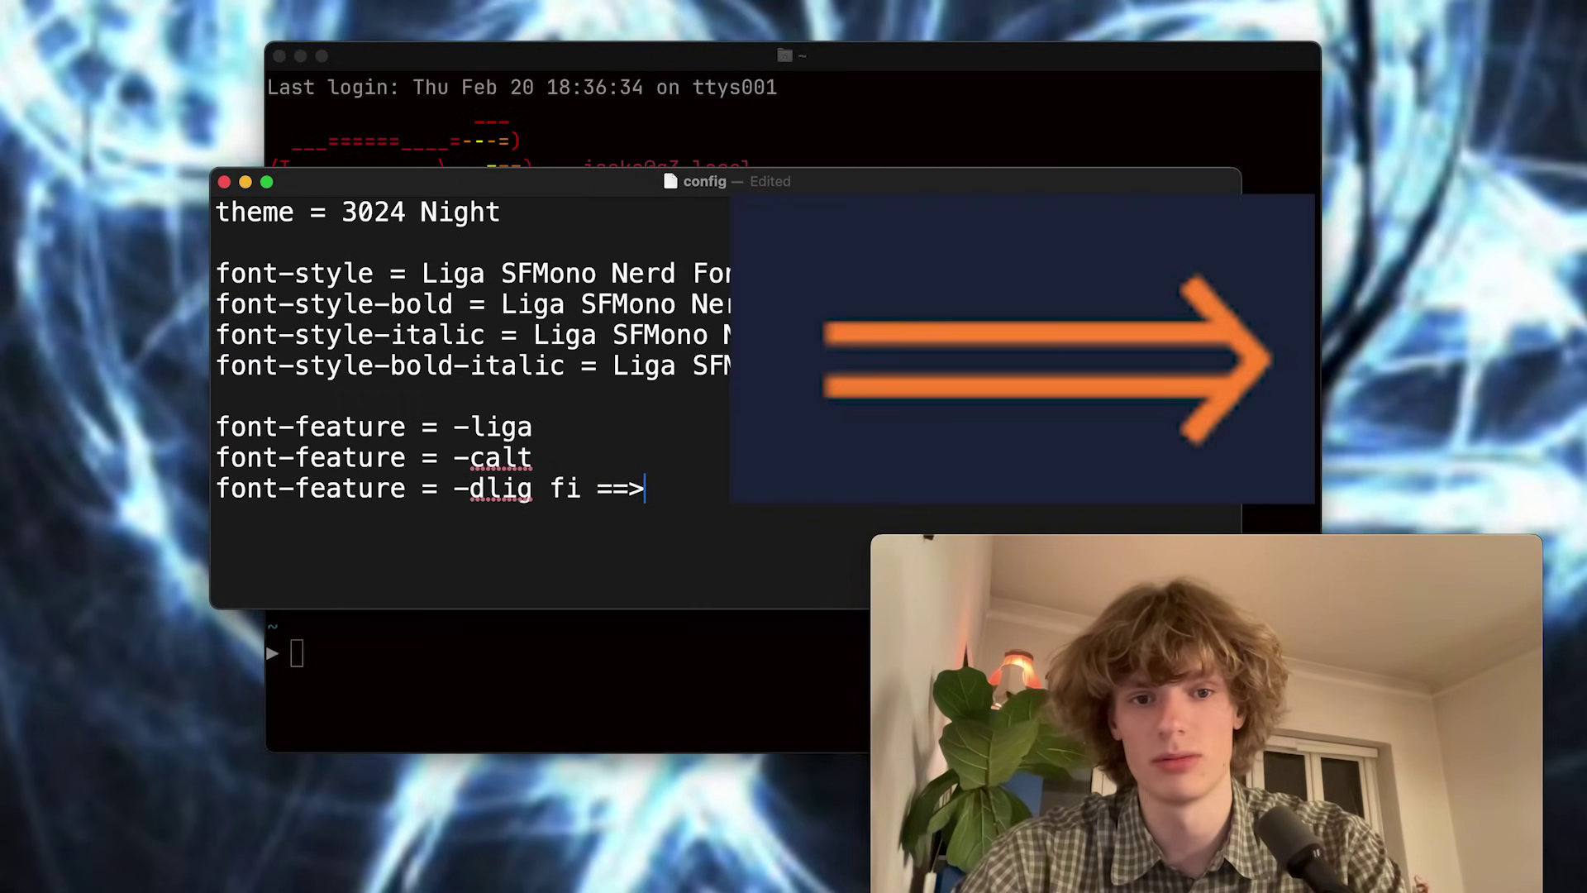
pyautogui.press('BackSpace')
pyautogui.press('BackSpace')
pyautogui.press('BackSpace')
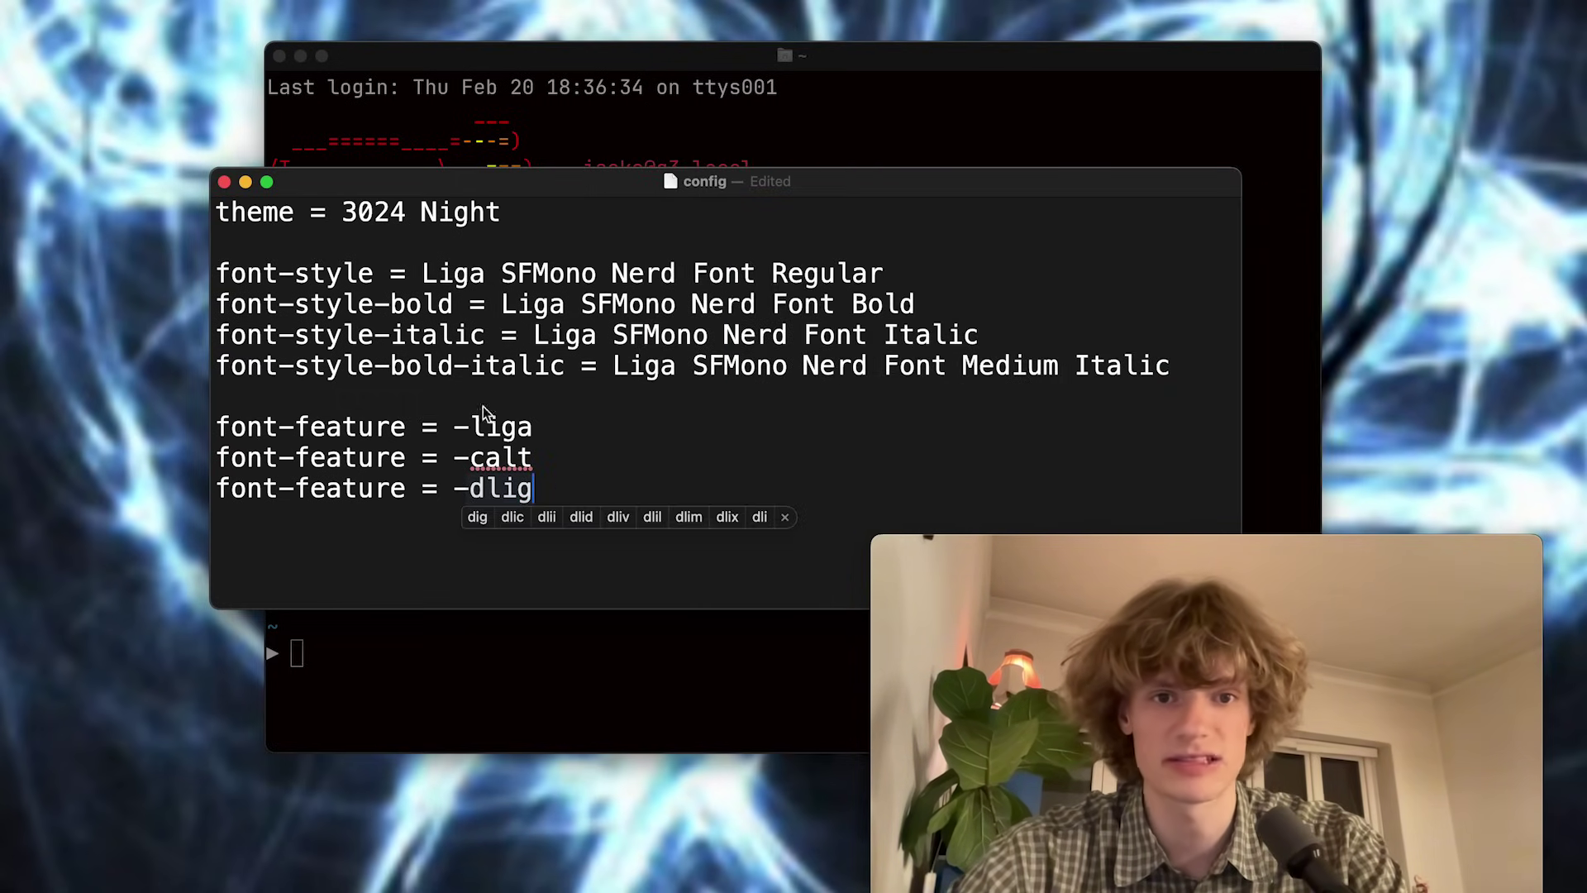
pyautogui.press('super+a')
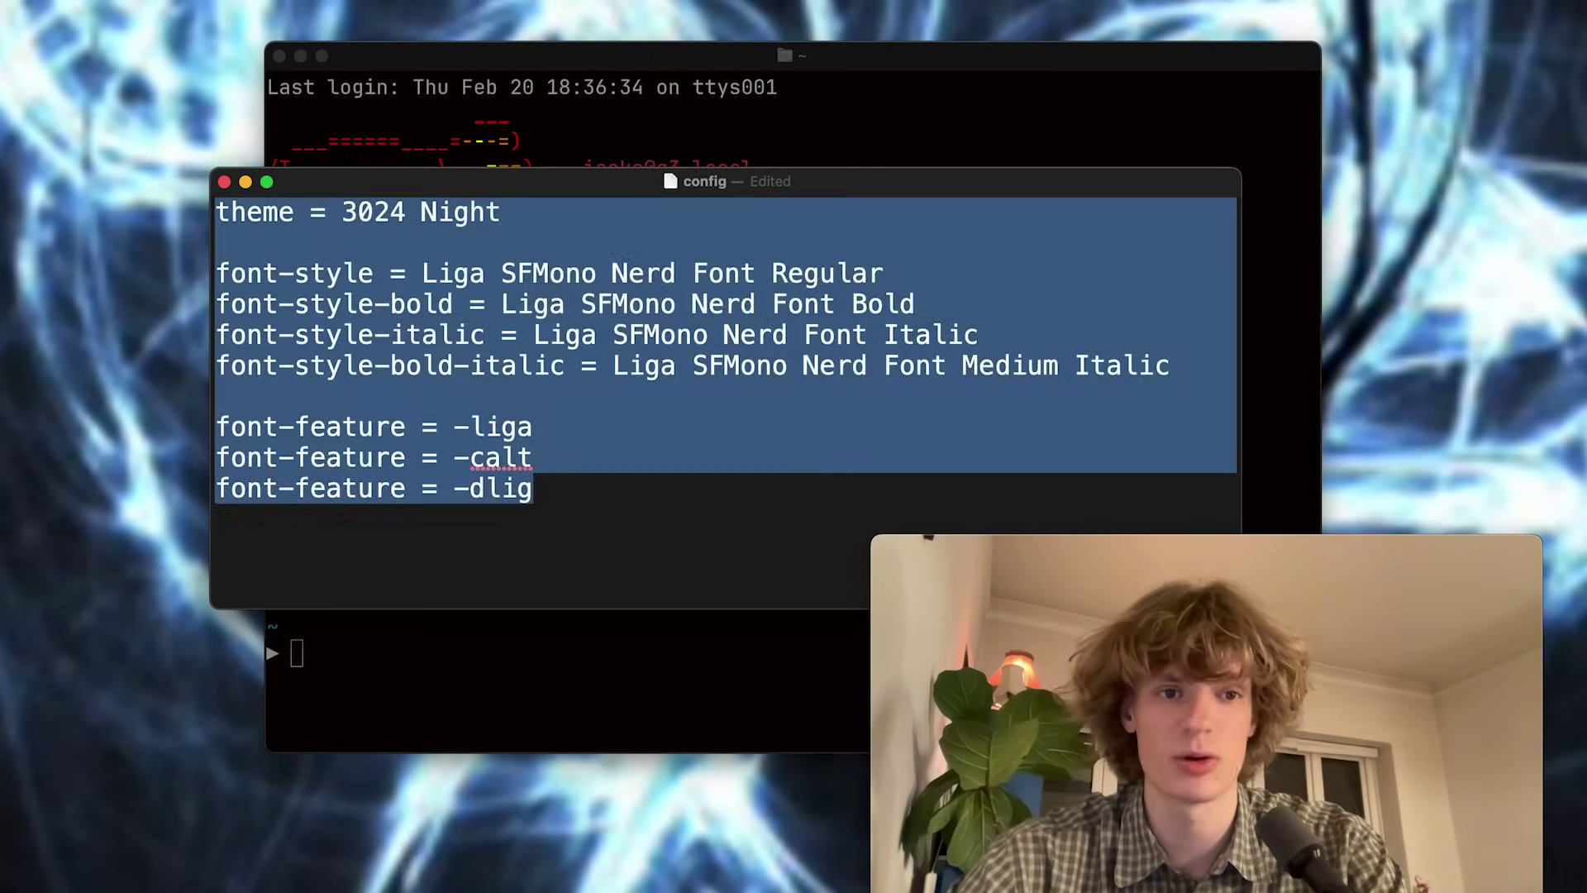
pyautogui.click(834, 483)
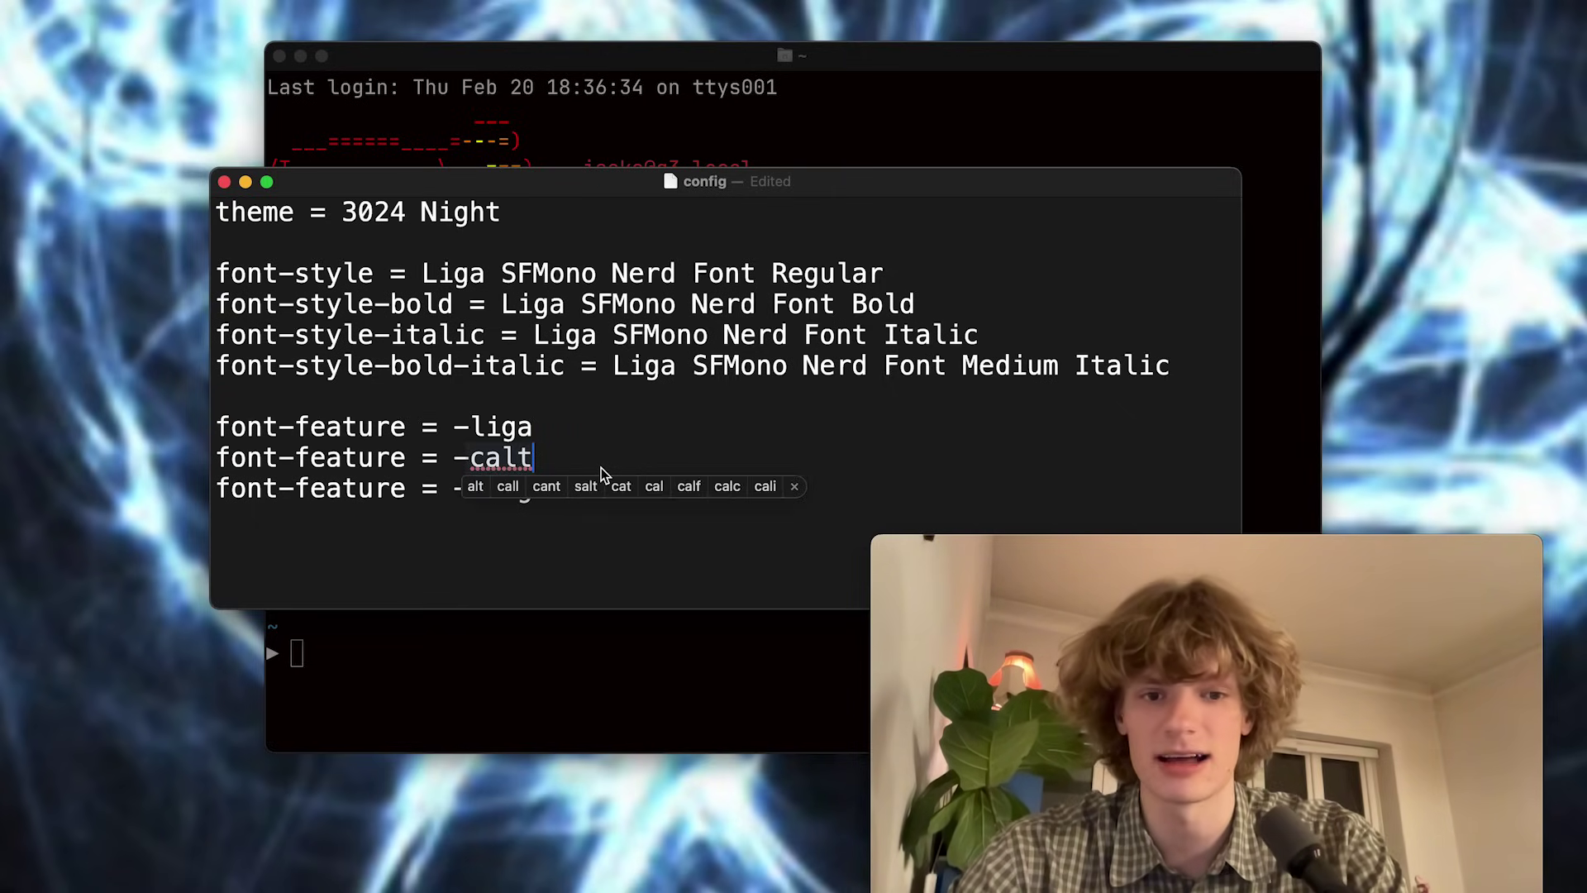
pyautogui.press('super+q')
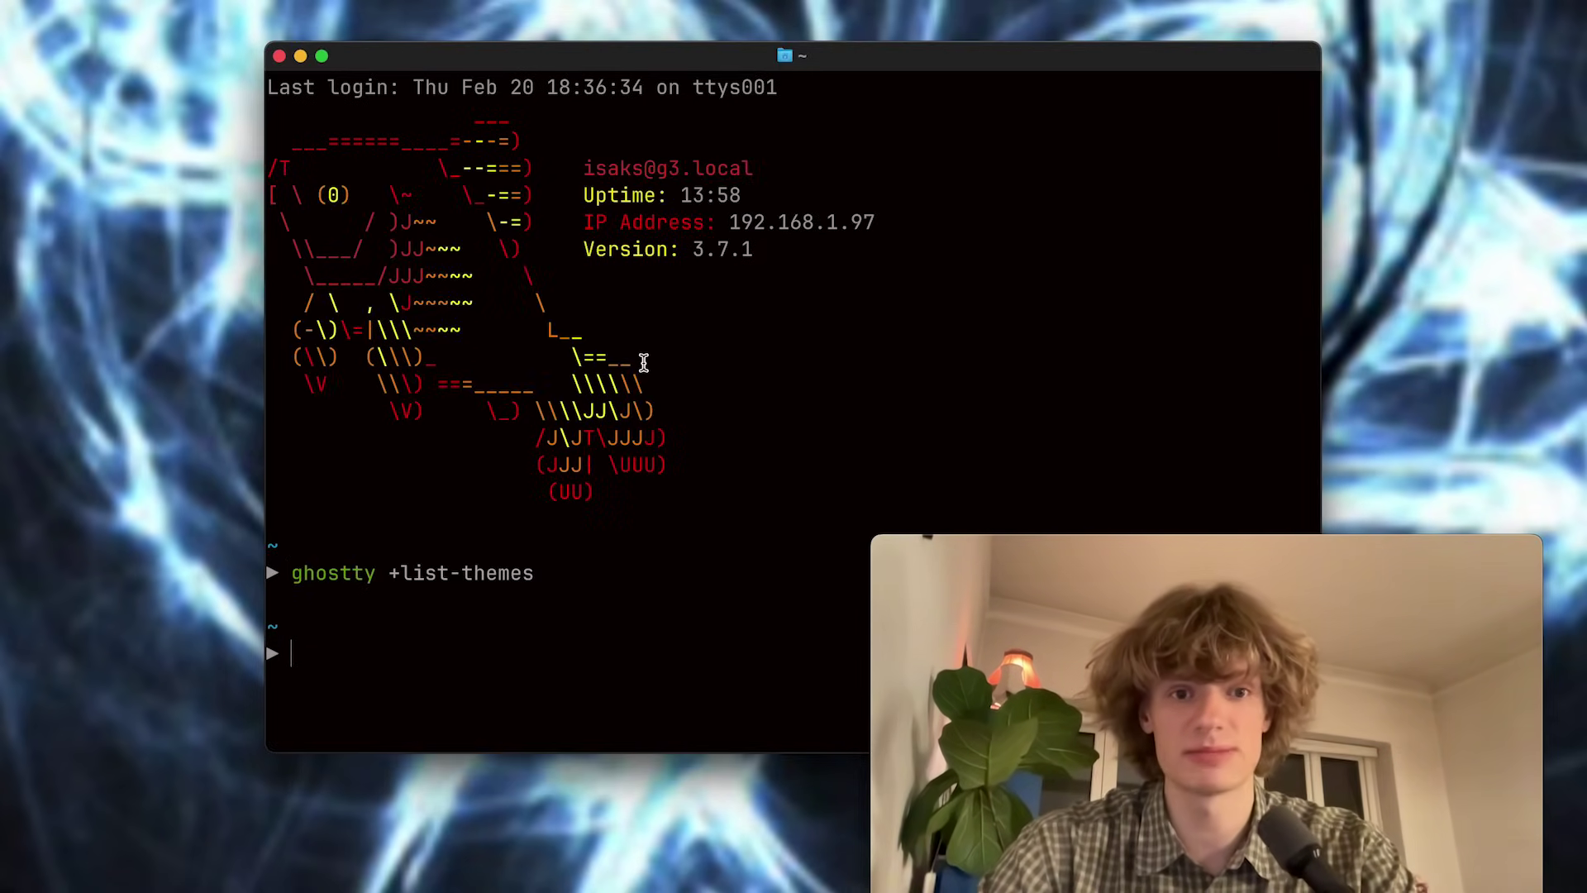
# Push the ASCII banner up with empty prompts and split Ghostty vertically with Cmd+D.
pyautogui.moveTo(695, 476); pyautogui.dragTo(181, 105)
pyautogui.click(642, 285)
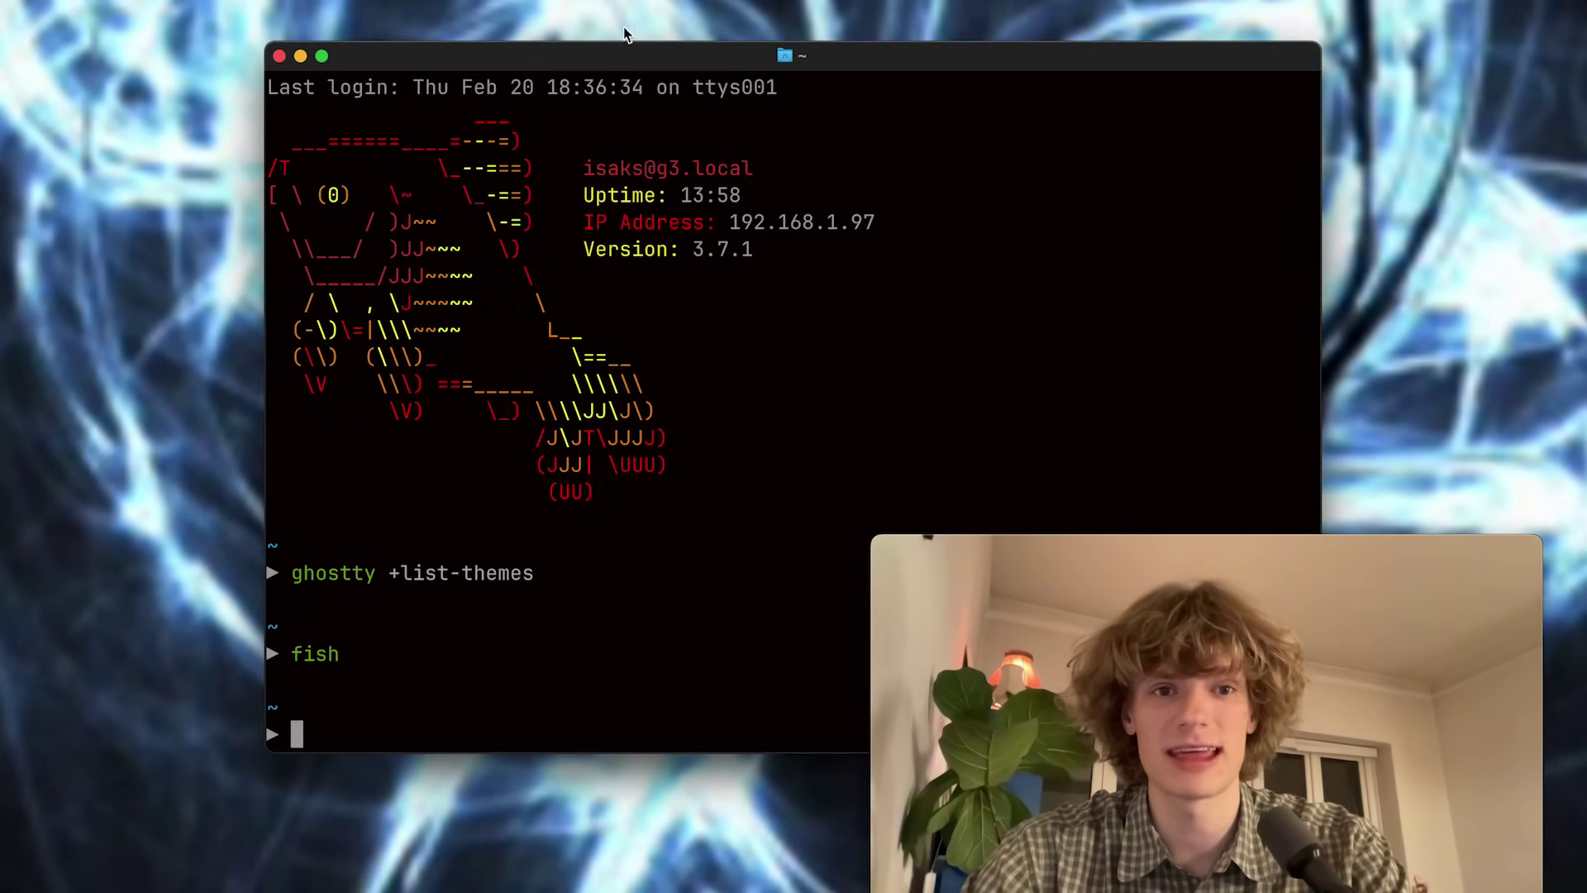
pyautogui.press('Return')
pyautogui.press('Return')
pyautogui.press('Return')
pyautogui.press('Return')
pyautogui.press('Return')
pyautogui.press('Return')
pyautogui.press('Return')
pyautogui.press('Return')
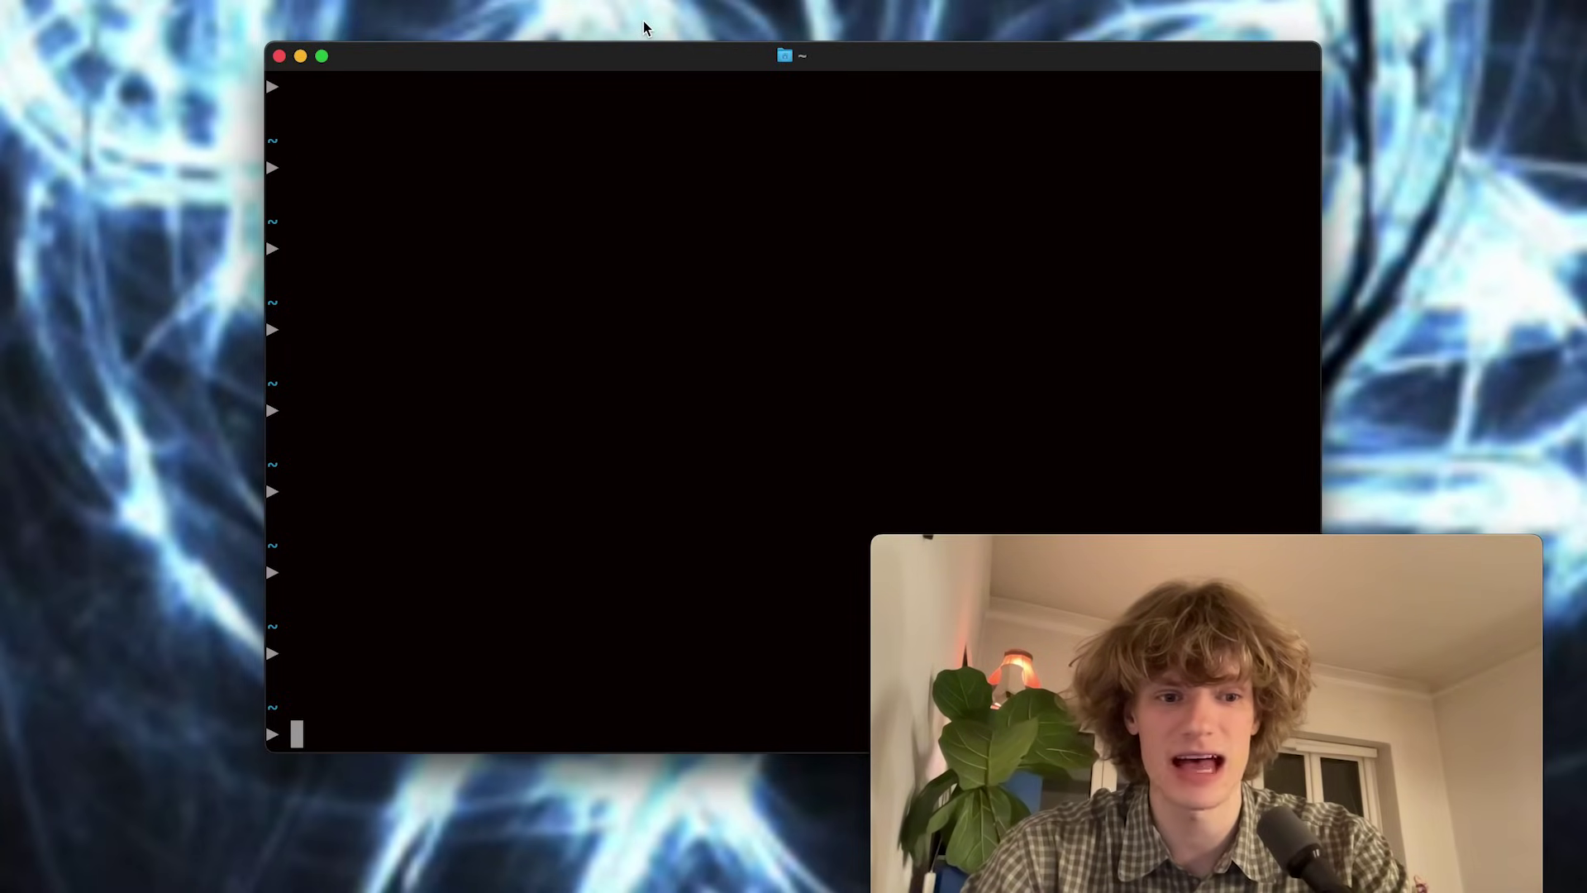
pyautogui.press('super+d')
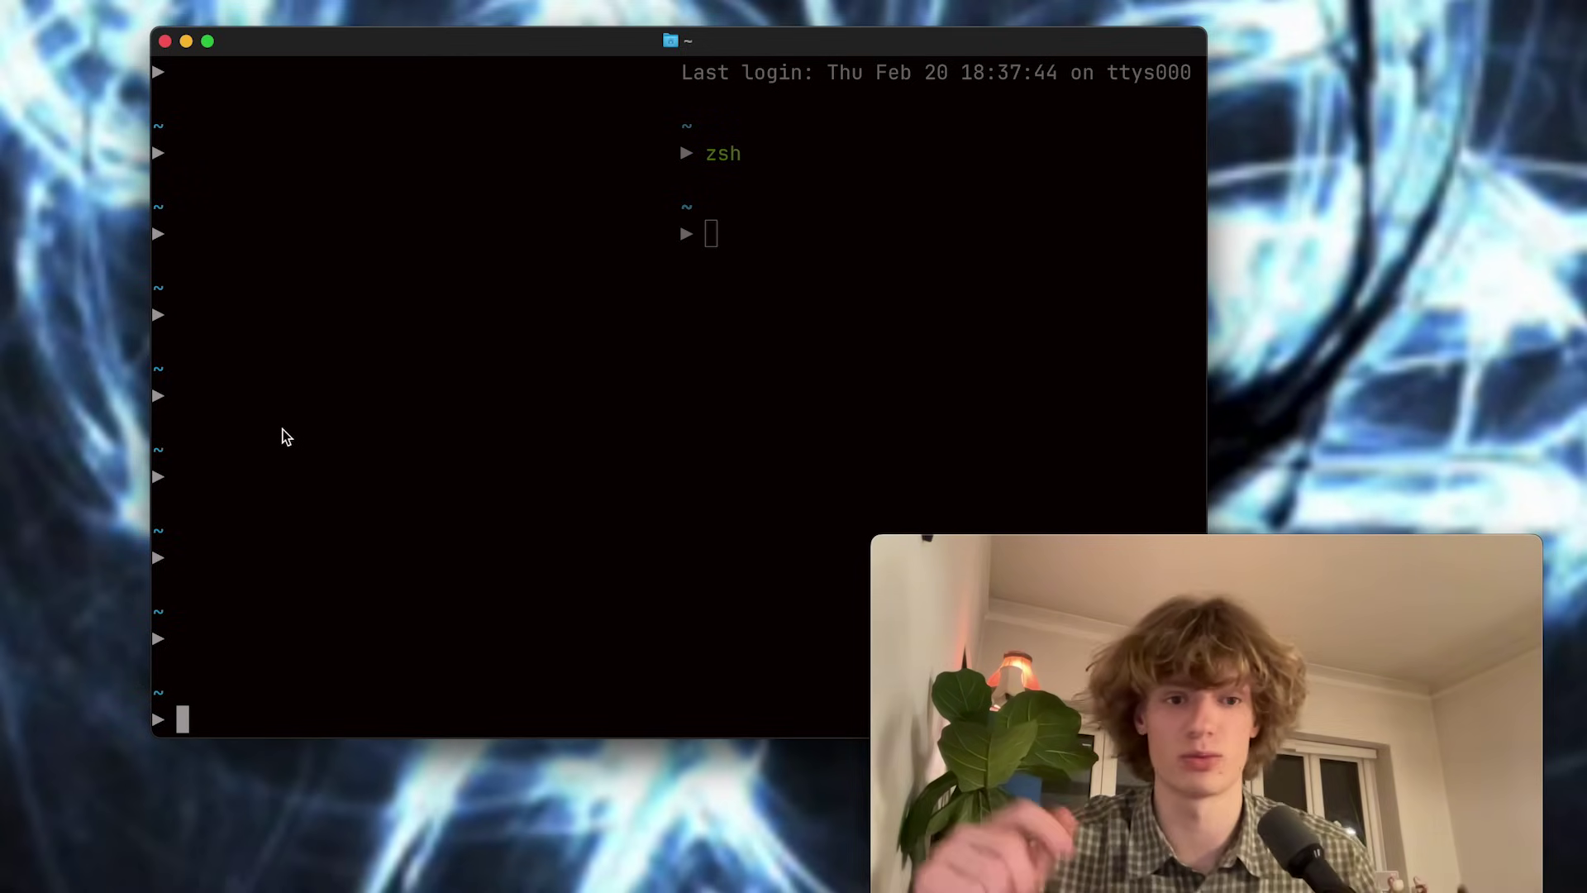
# Add empty prompts in both panes and clear them with Ctrl+L.
pyautogui.press('super+bracketleft')
pyautogui.press('Return')
pyautogui.press('Return')
pyautogui.press('Return')
pyautogui.press('Return')
pyautogui.press('Return')
pyautogui.press('Return')
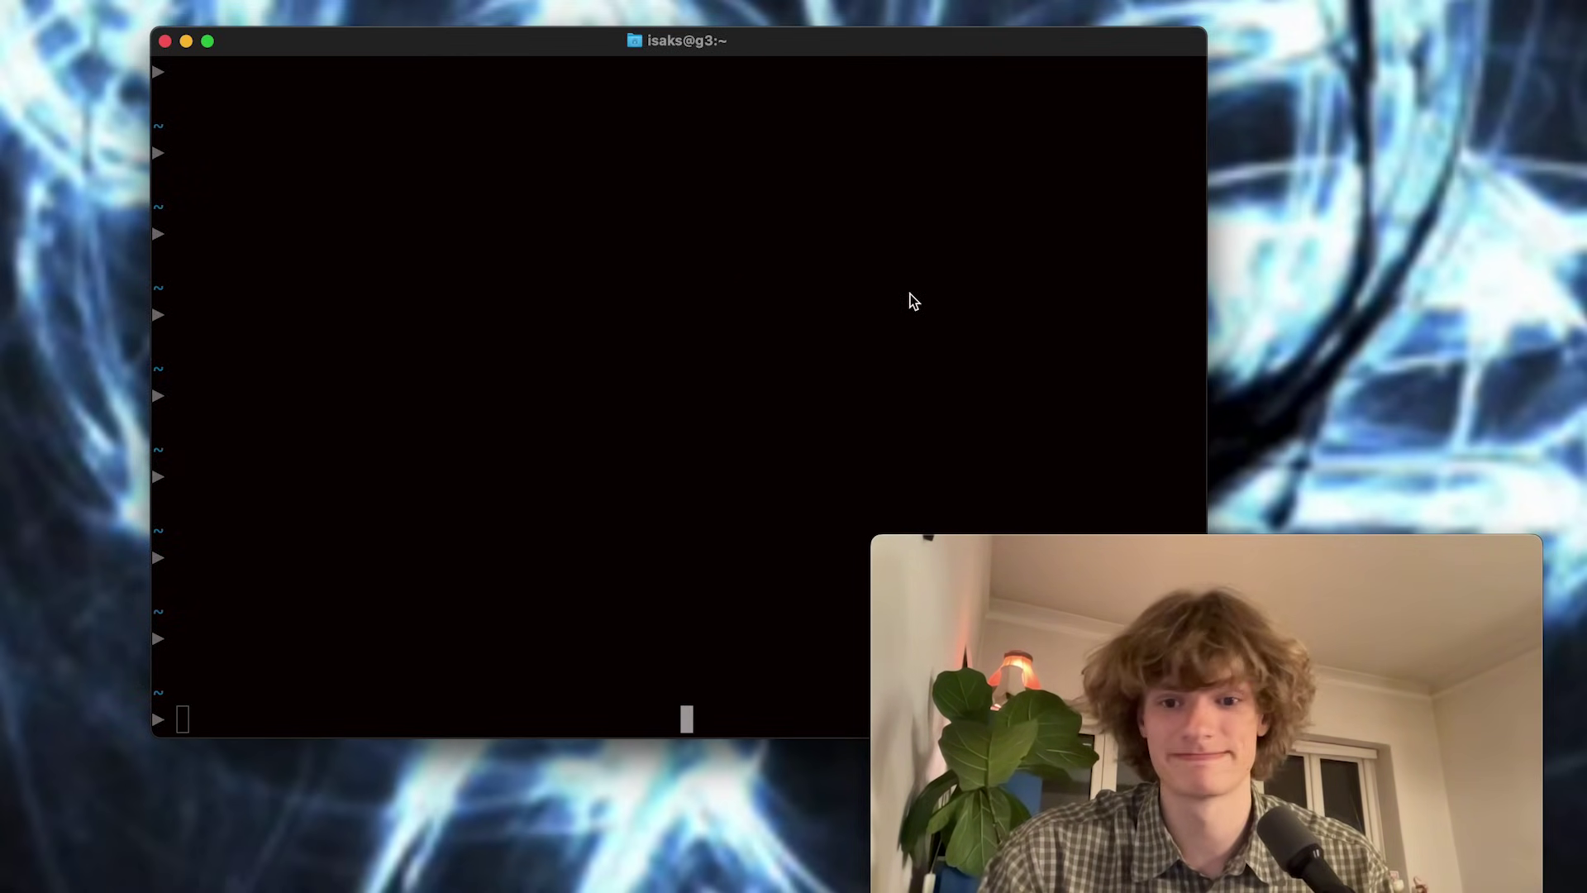
pyautogui.press('Return')
pyautogui.press('Return')
pyautogui.press('Return')
pyautogui.press('Return')
pyautogui.press('Return')
pyautogui.press('Return')
pyautogui.press('Return')
pyautogui.click(516, 378)
pyautogui.press('Return')
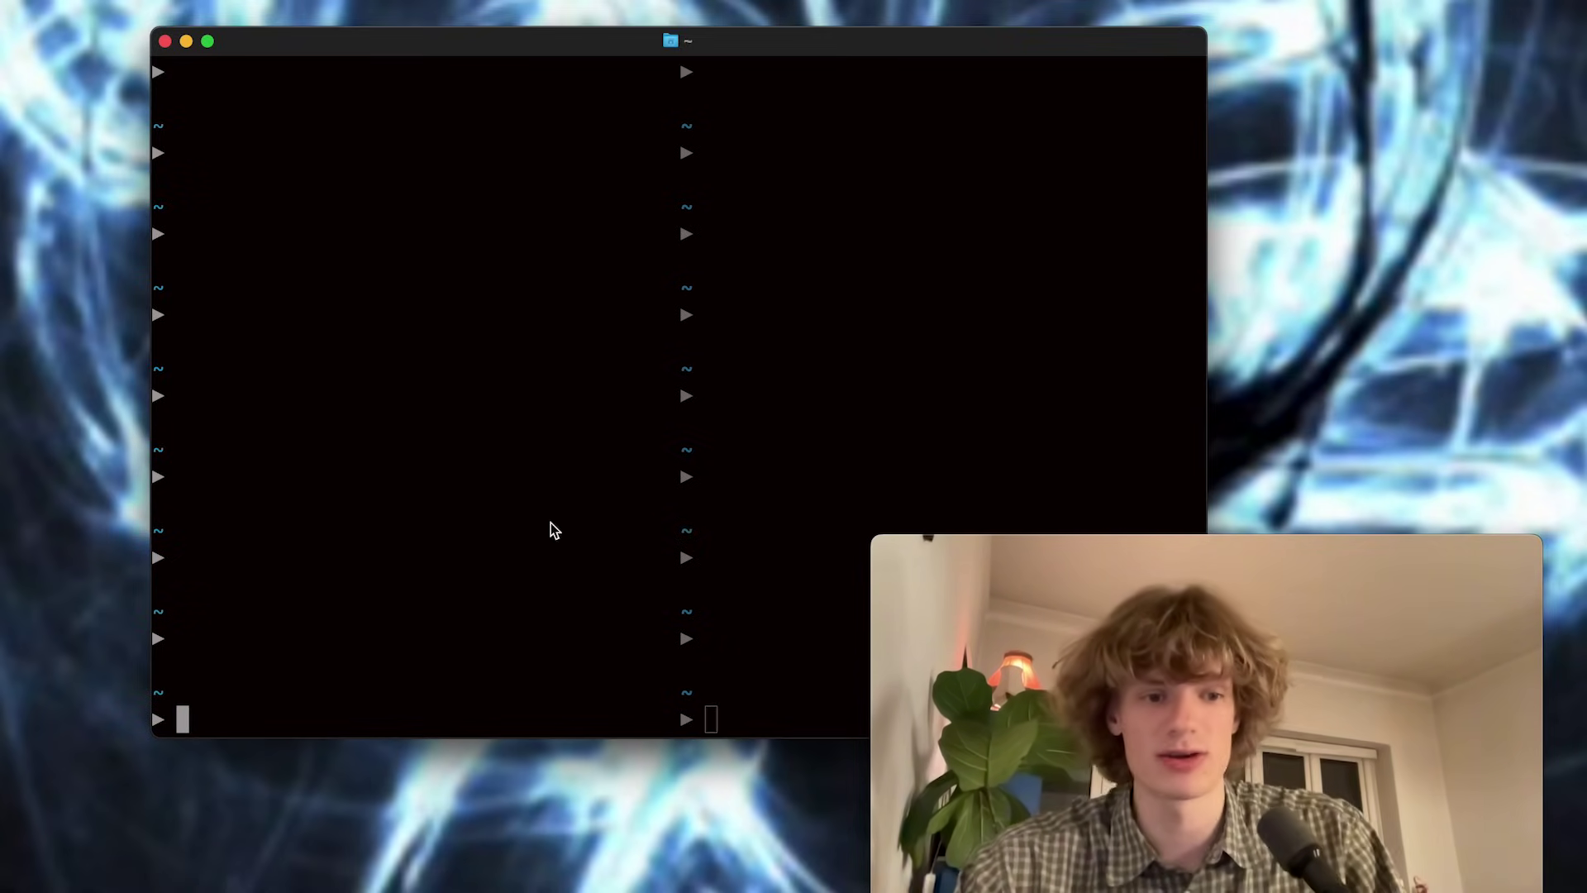
pyautogui.hotkey('ctrl', 'l')
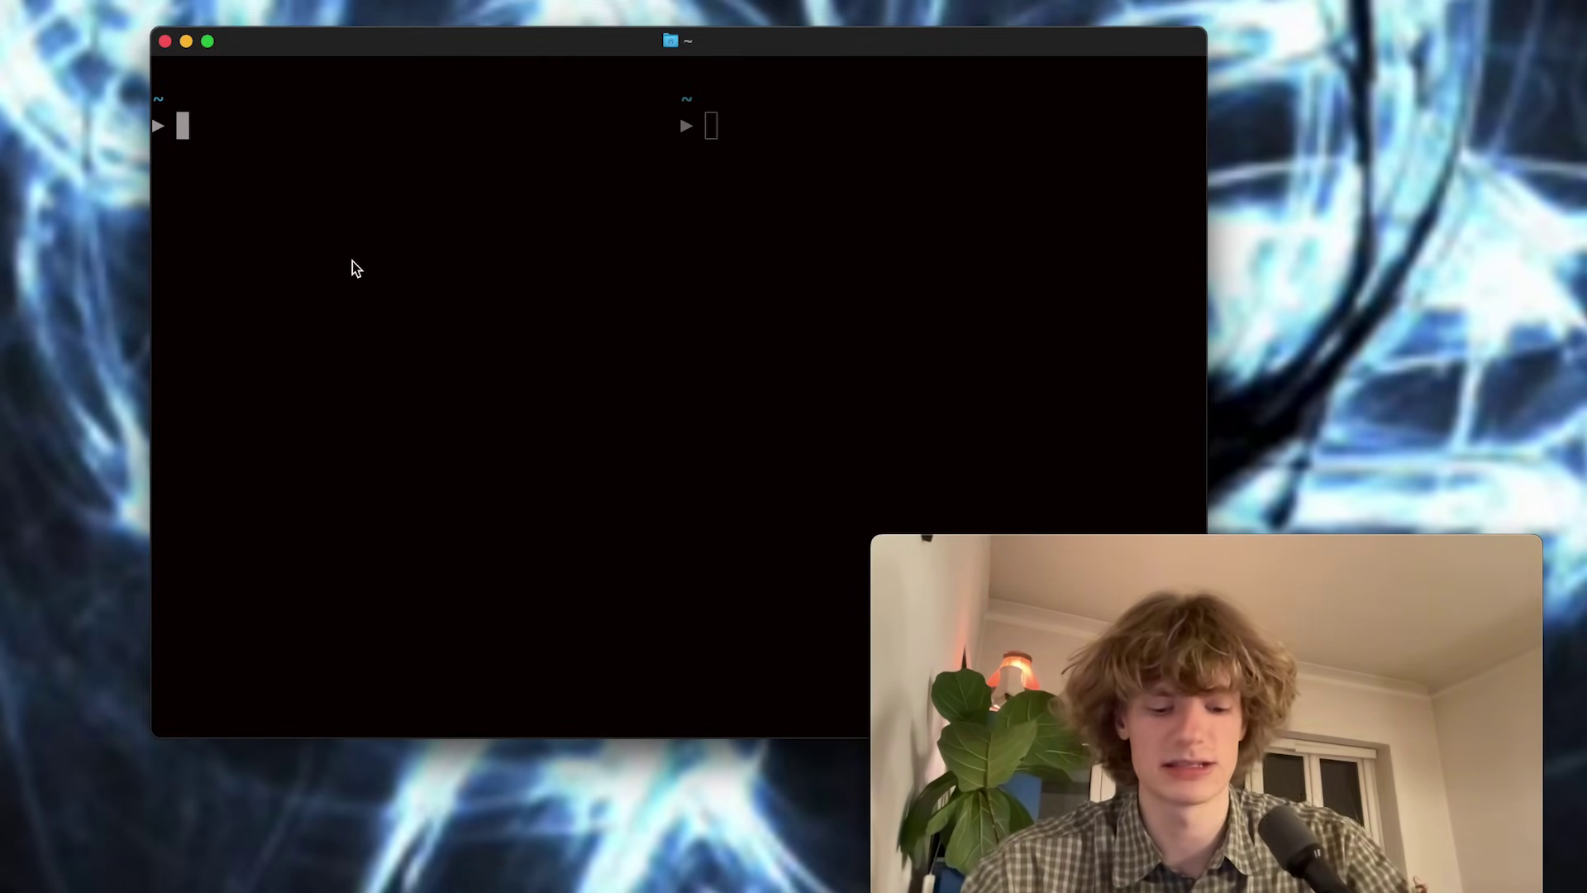
# Adjust display brightness, run clear in the left pane, then focus the right pane.
pyautogui.press('F2')
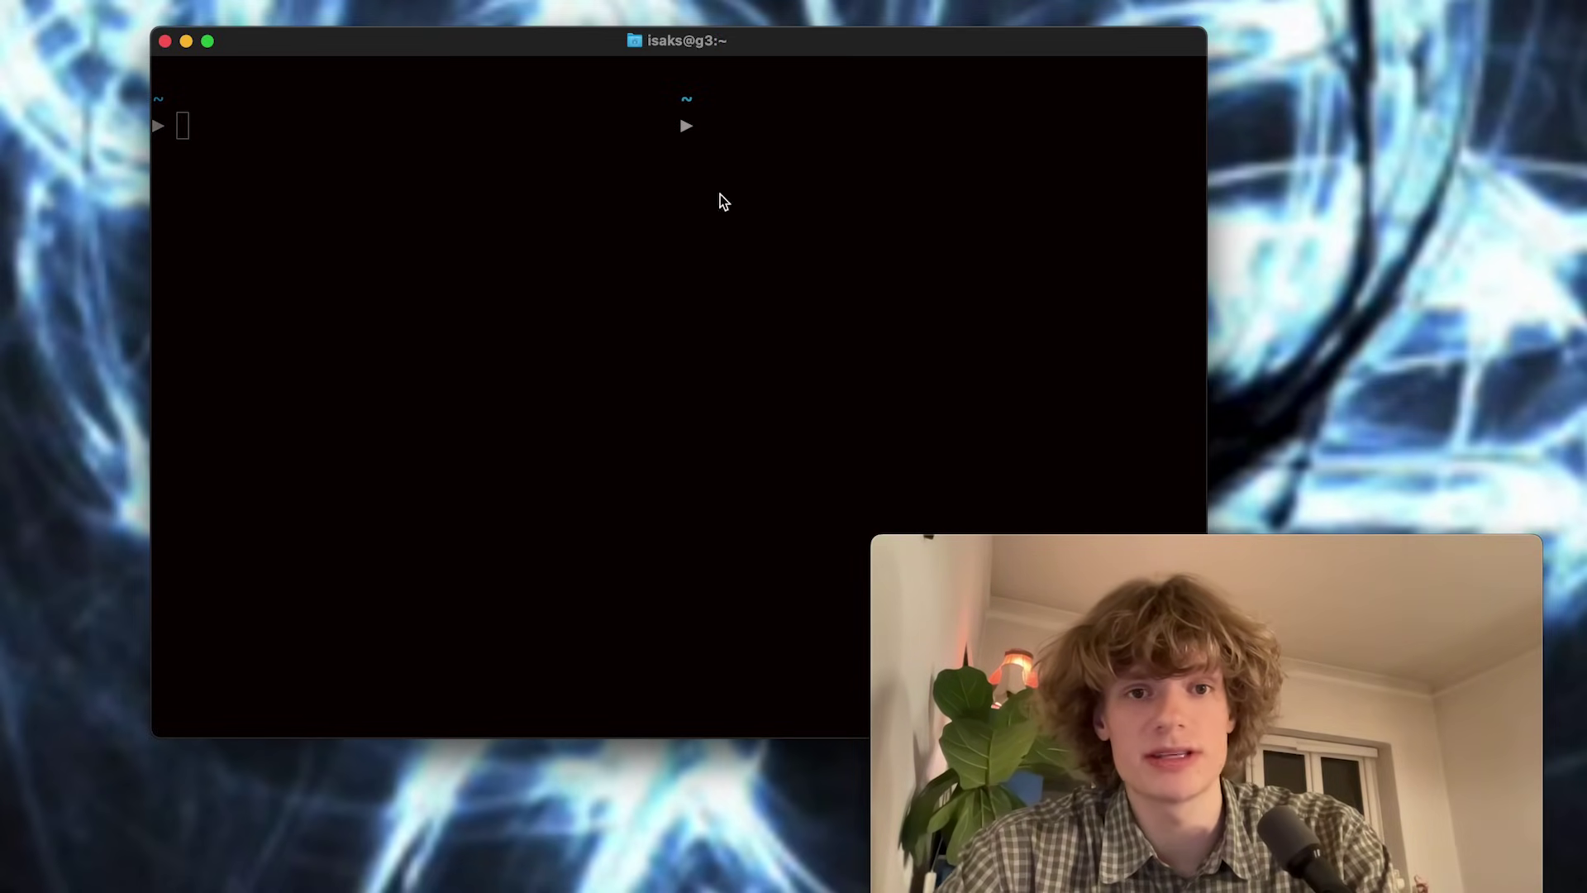
pyautogui.press('Return')
pyautogui.press('Return')
pyautogui.press('Return')
pyautogui.press('Return')
pyautogui.press('Return')
pyautogui.press('Return')
pyautogui.press('Return')
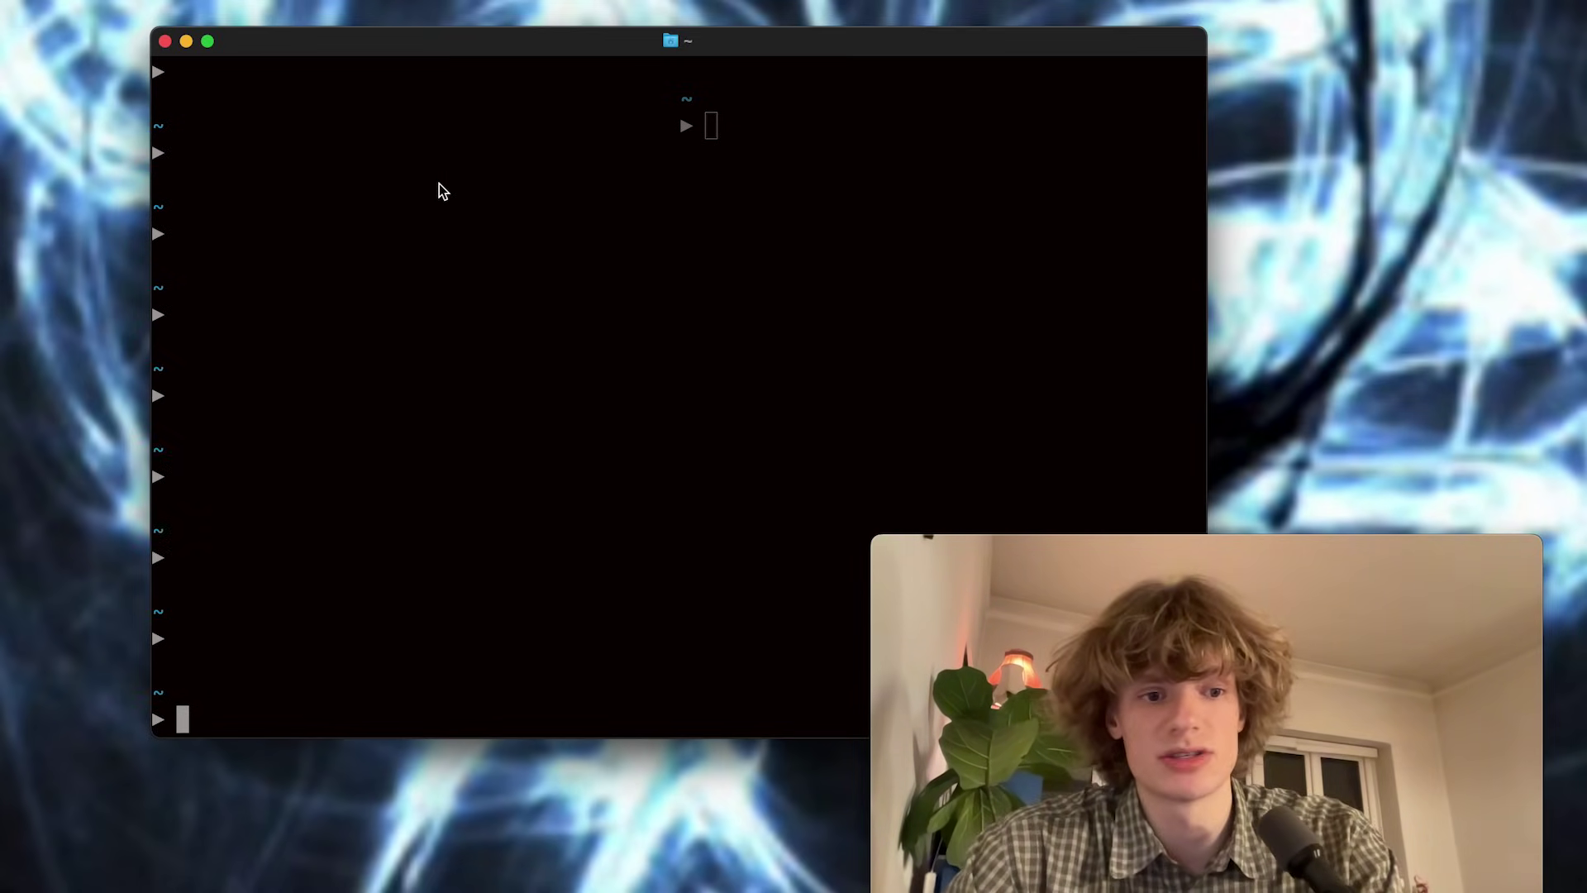
pyautogui.write('clear')
pyautogui.press('Return')
pyautogui.click(970, 296)
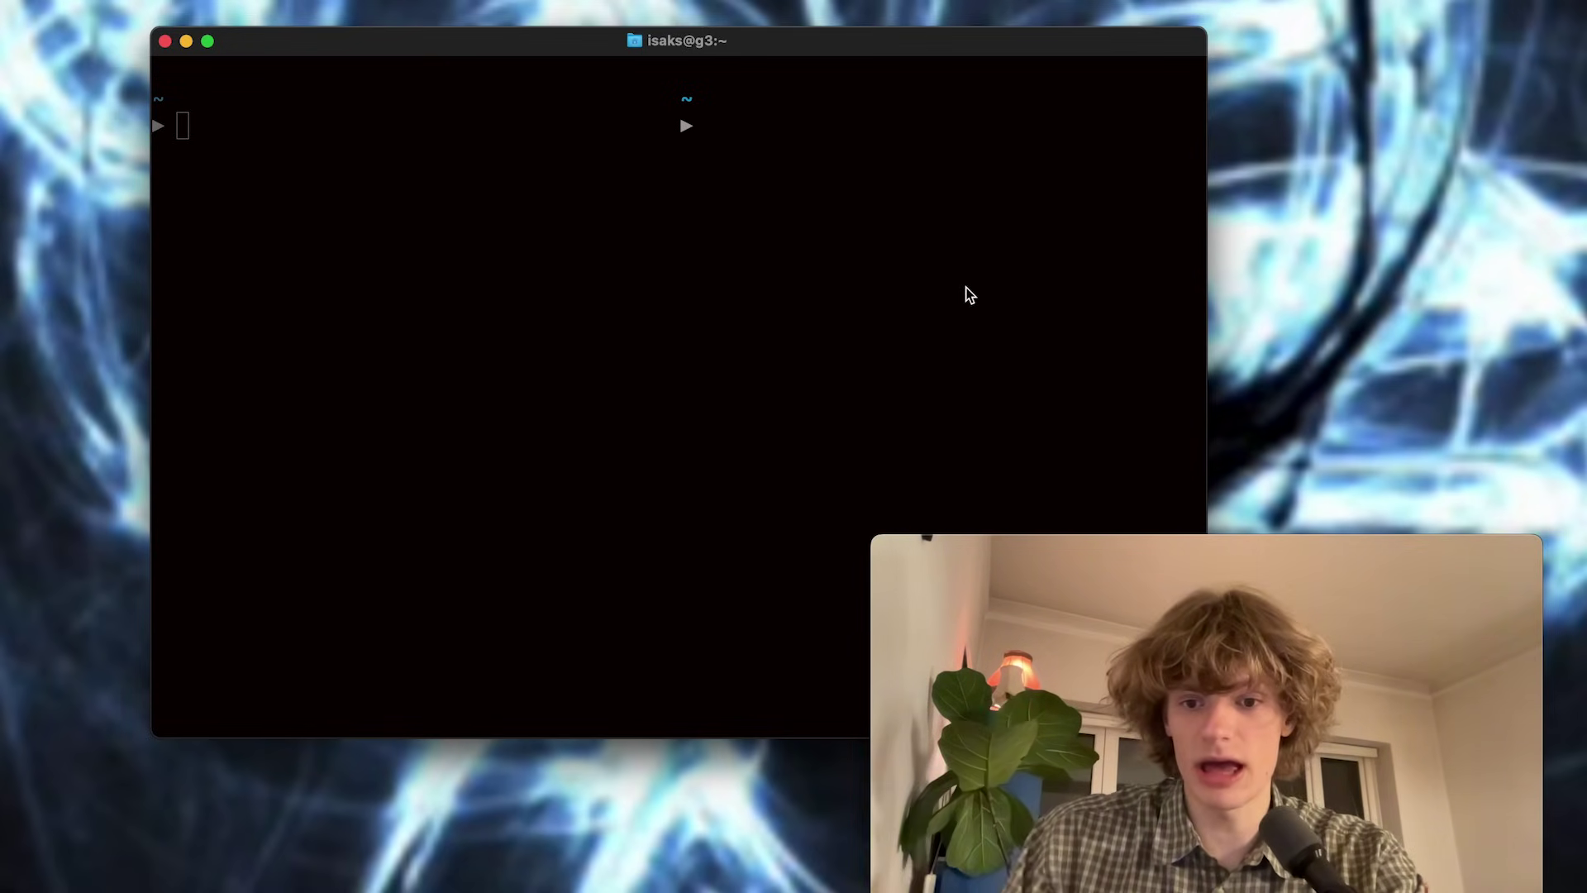
pyautogui.press('super+space')
# Launch Xcode, step through Direction.swift's current and image properties with j/k, then switch to the Simulator.
pyautogui.write('x')
pyautogui.press('Return')
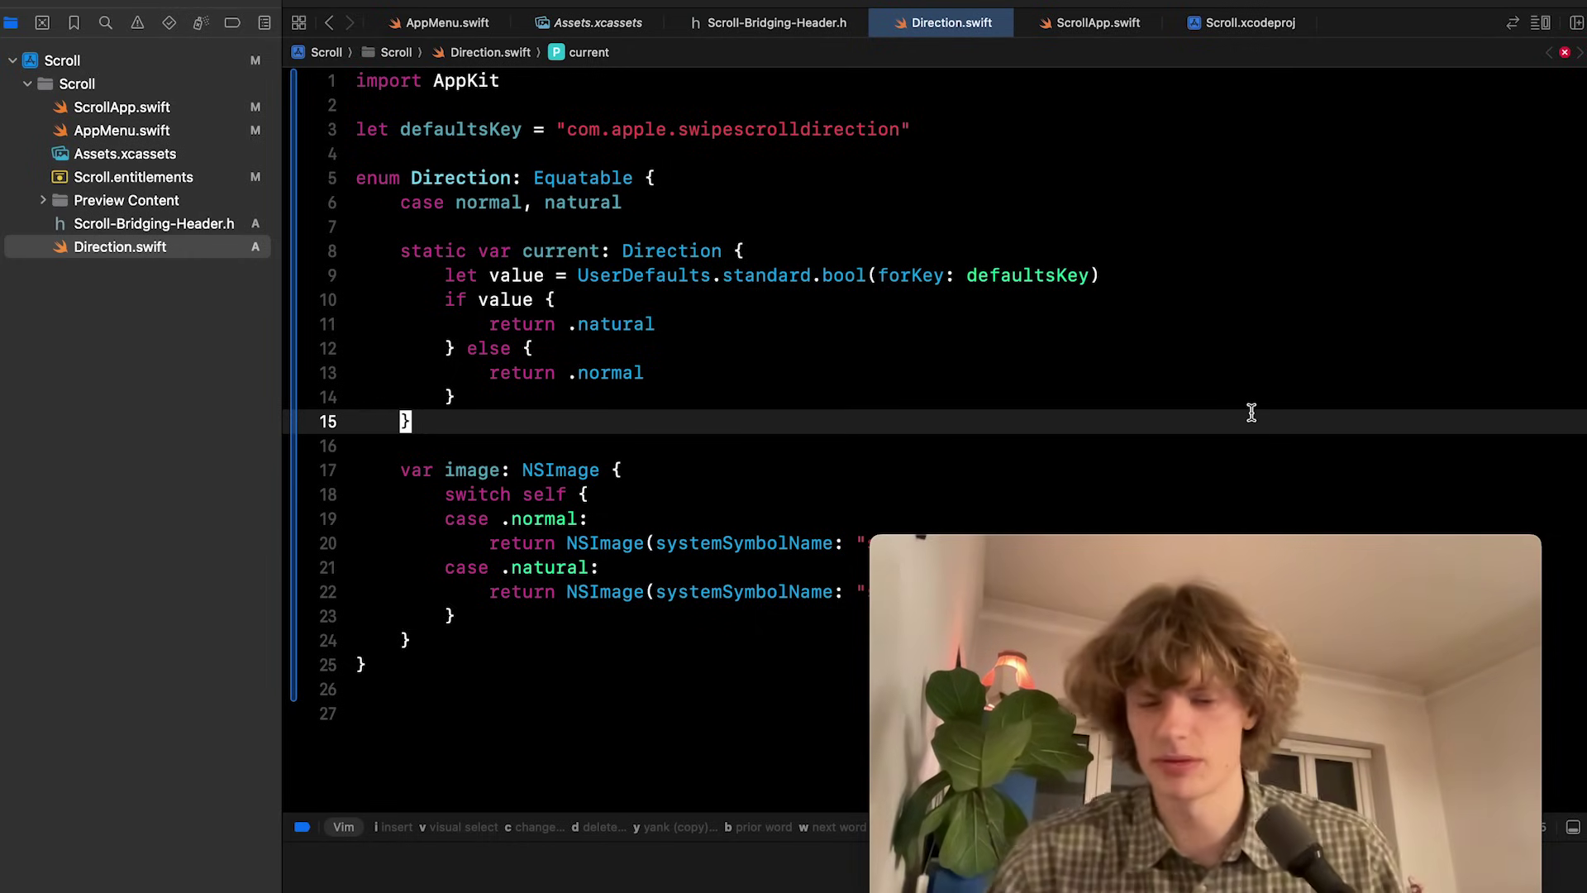
pyautogui.press('j')
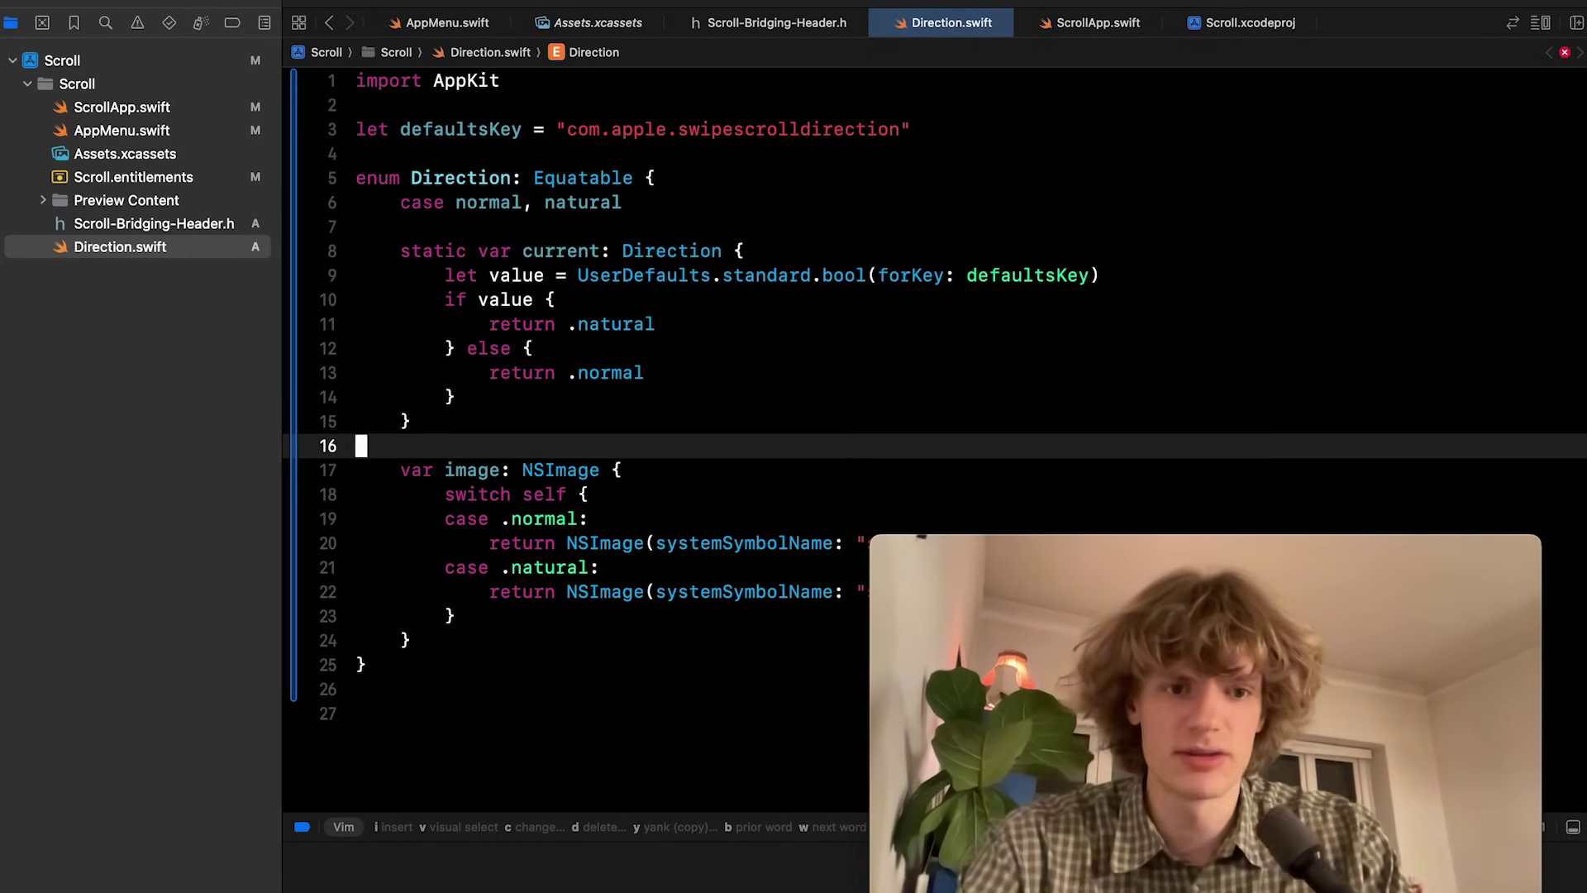
pyautogui.press('k')
pyautogui.press('k')
pyautogui.press('k')
pyautogui.press('j')
pyautogui.press('j')
pyautogui.press('k')
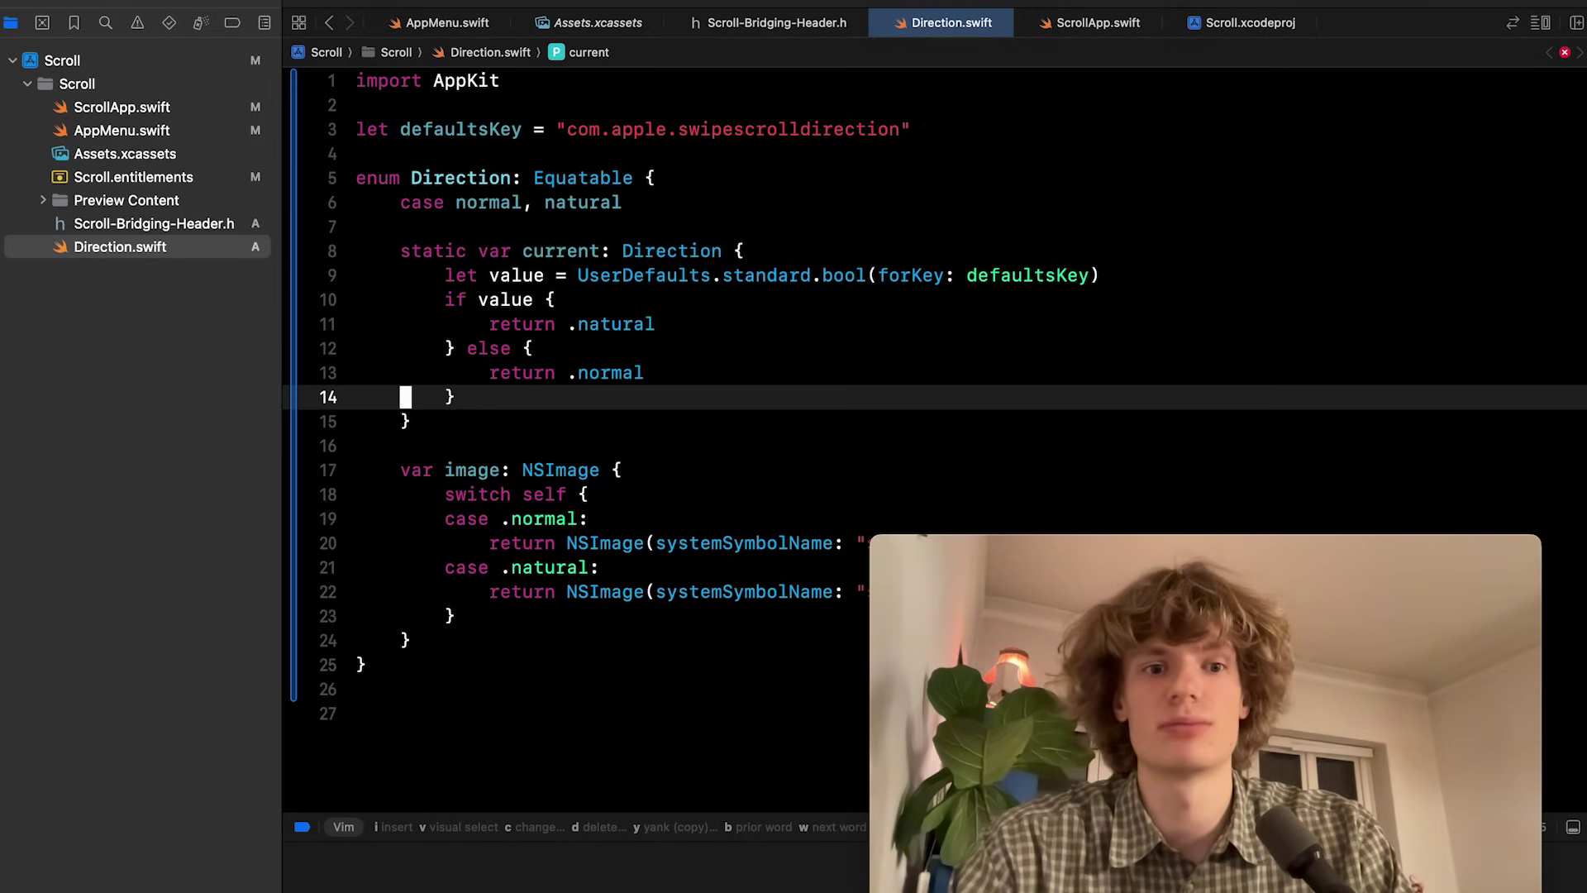
pyautogui.press('j')
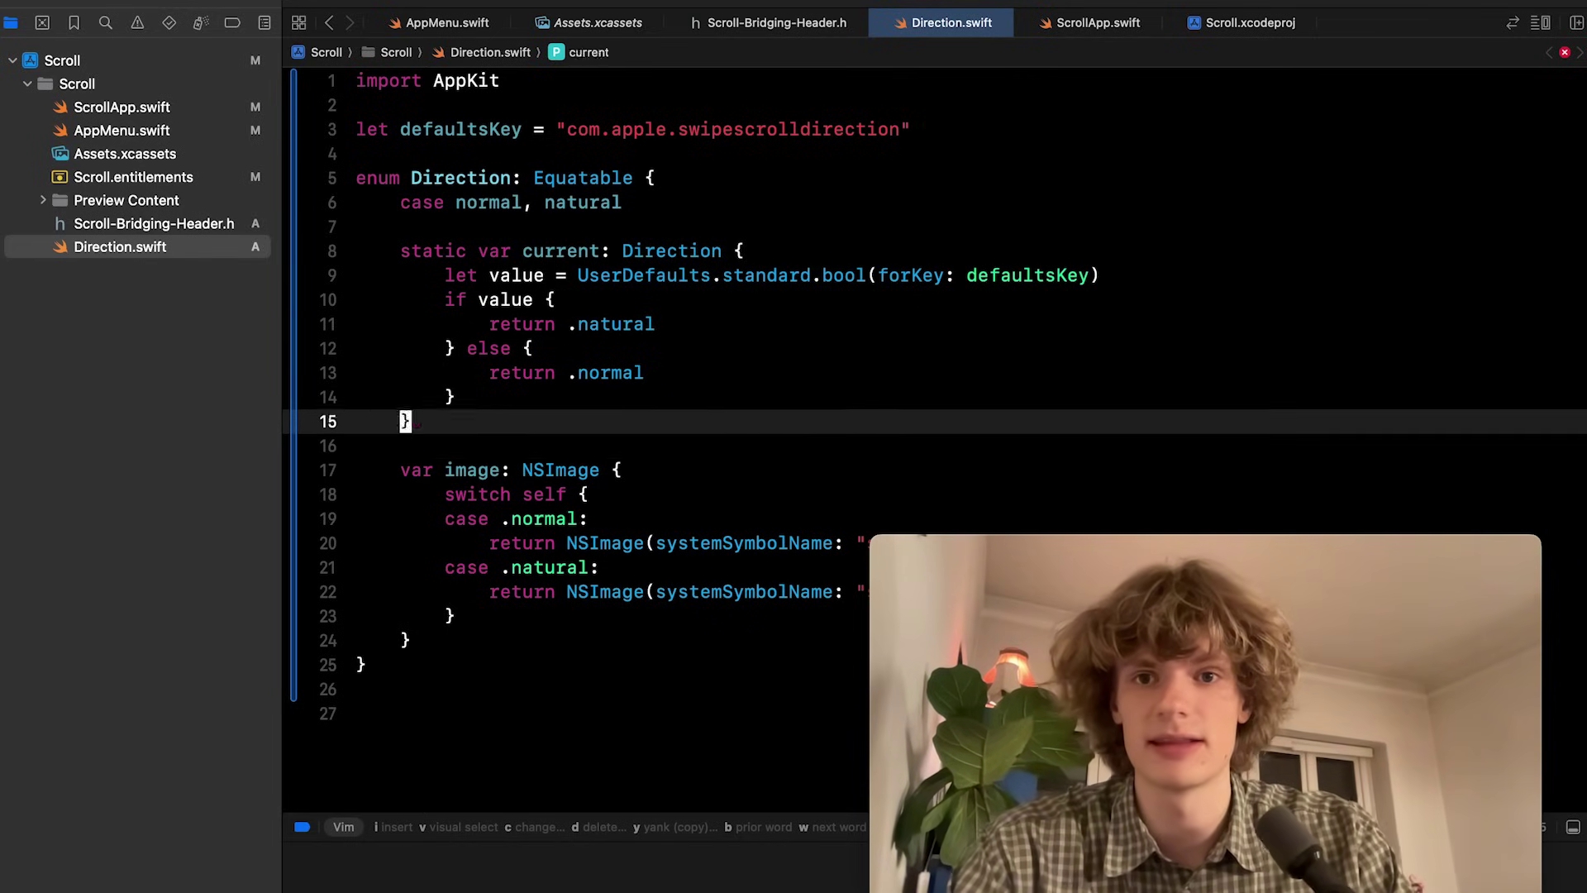
pyautogui.press('j')
pyautogui.press('j')
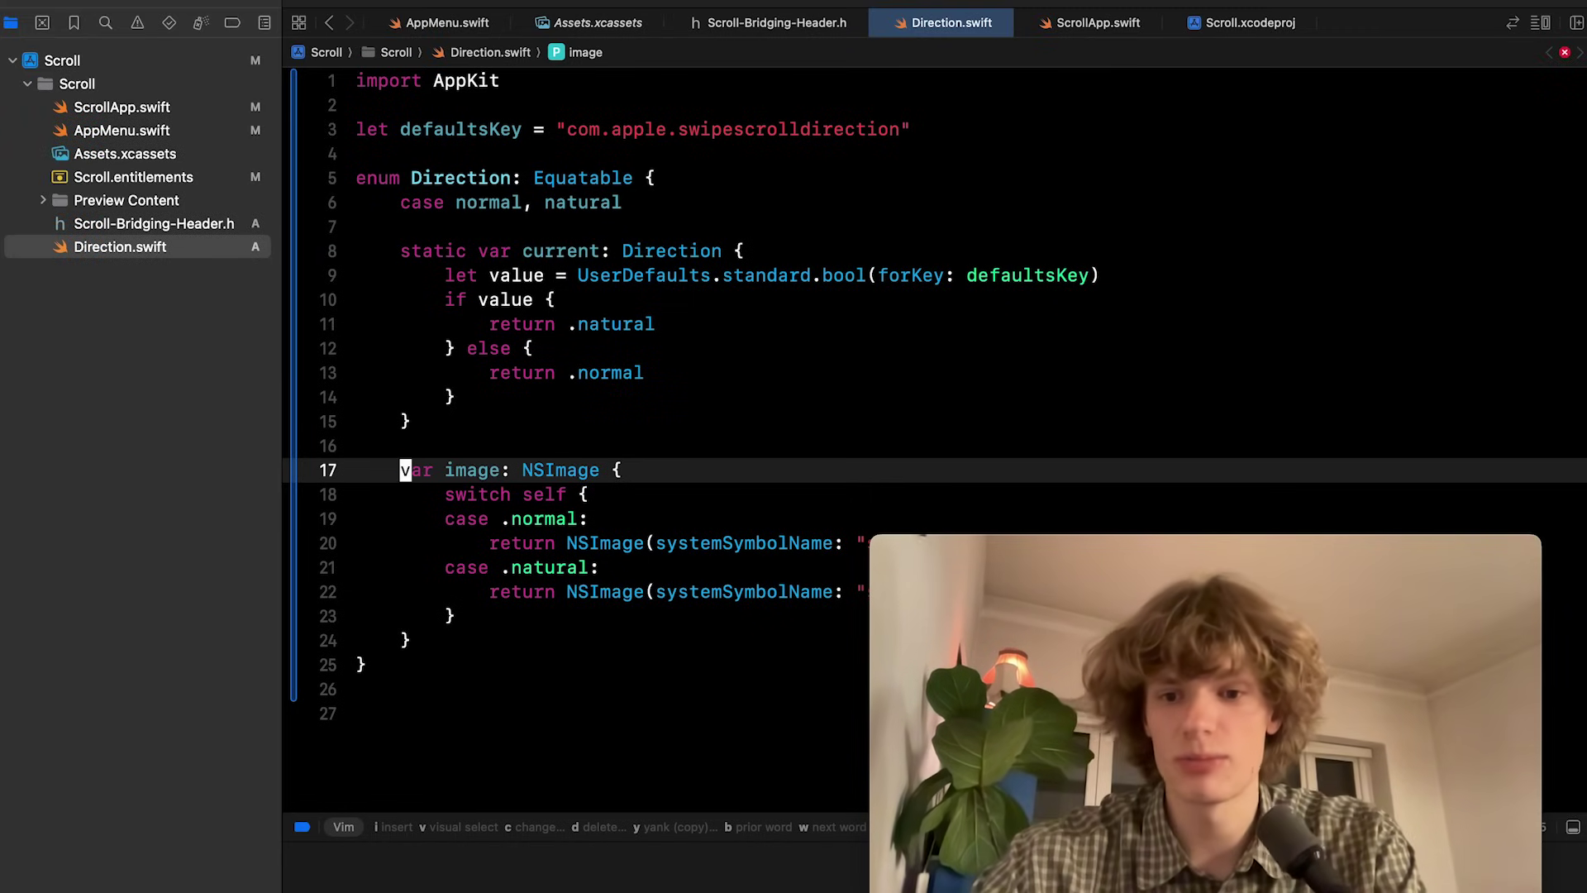
pyautogui.press('super+Tab')
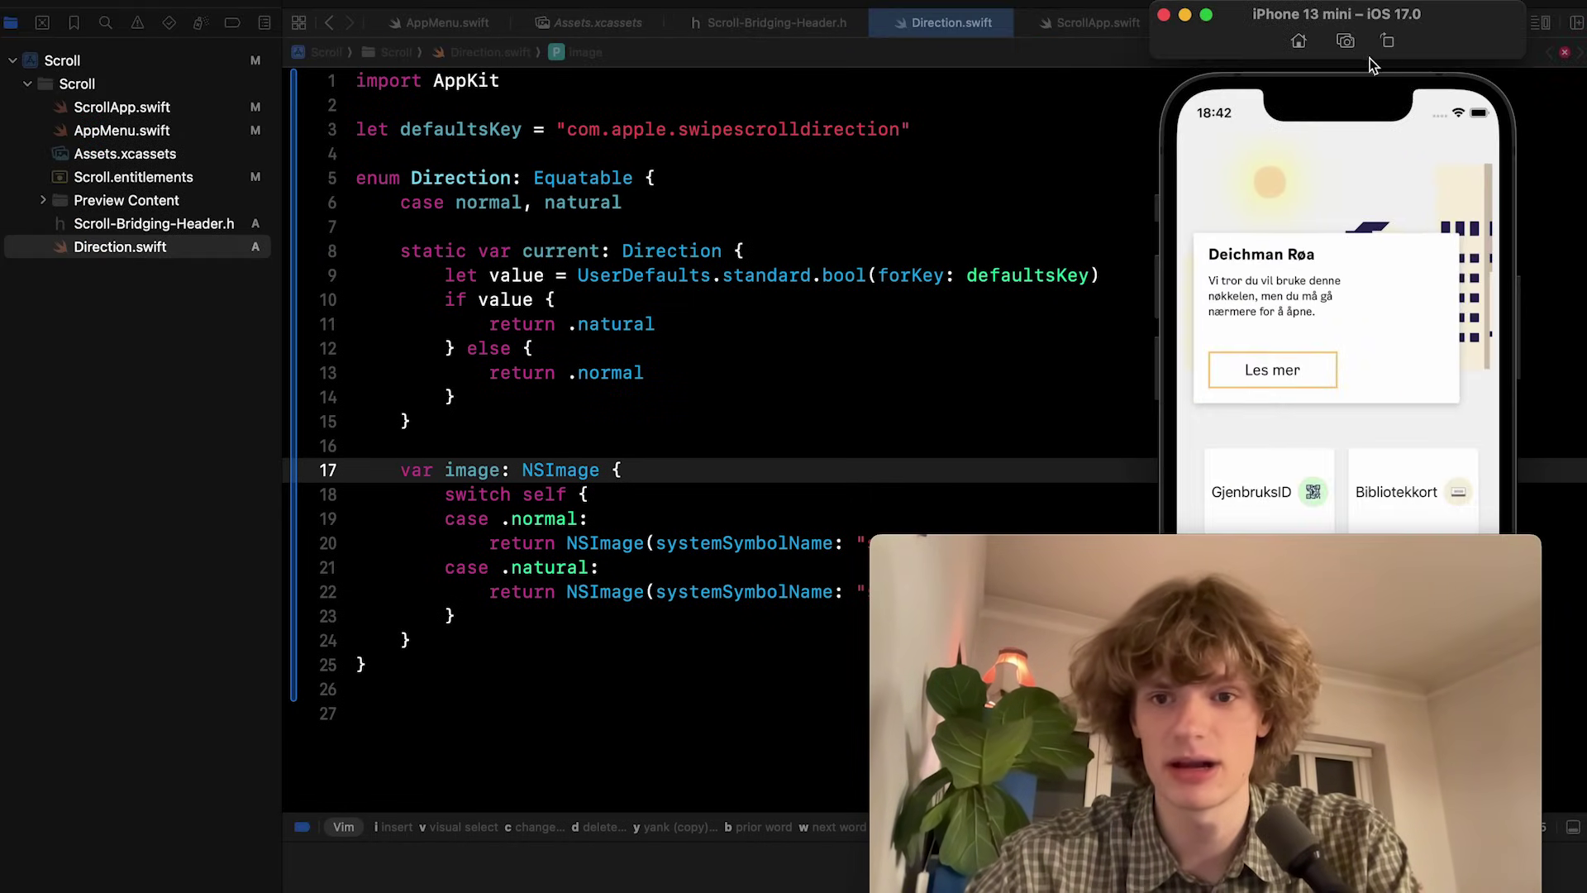
# Move the simulator left and launch RocketSim beside it.
pyautogui.moveTo(1349, 20); pyautogui.dragTo(416, 53)
pyautogui.press('super+space')
pyautogui.write('ro')
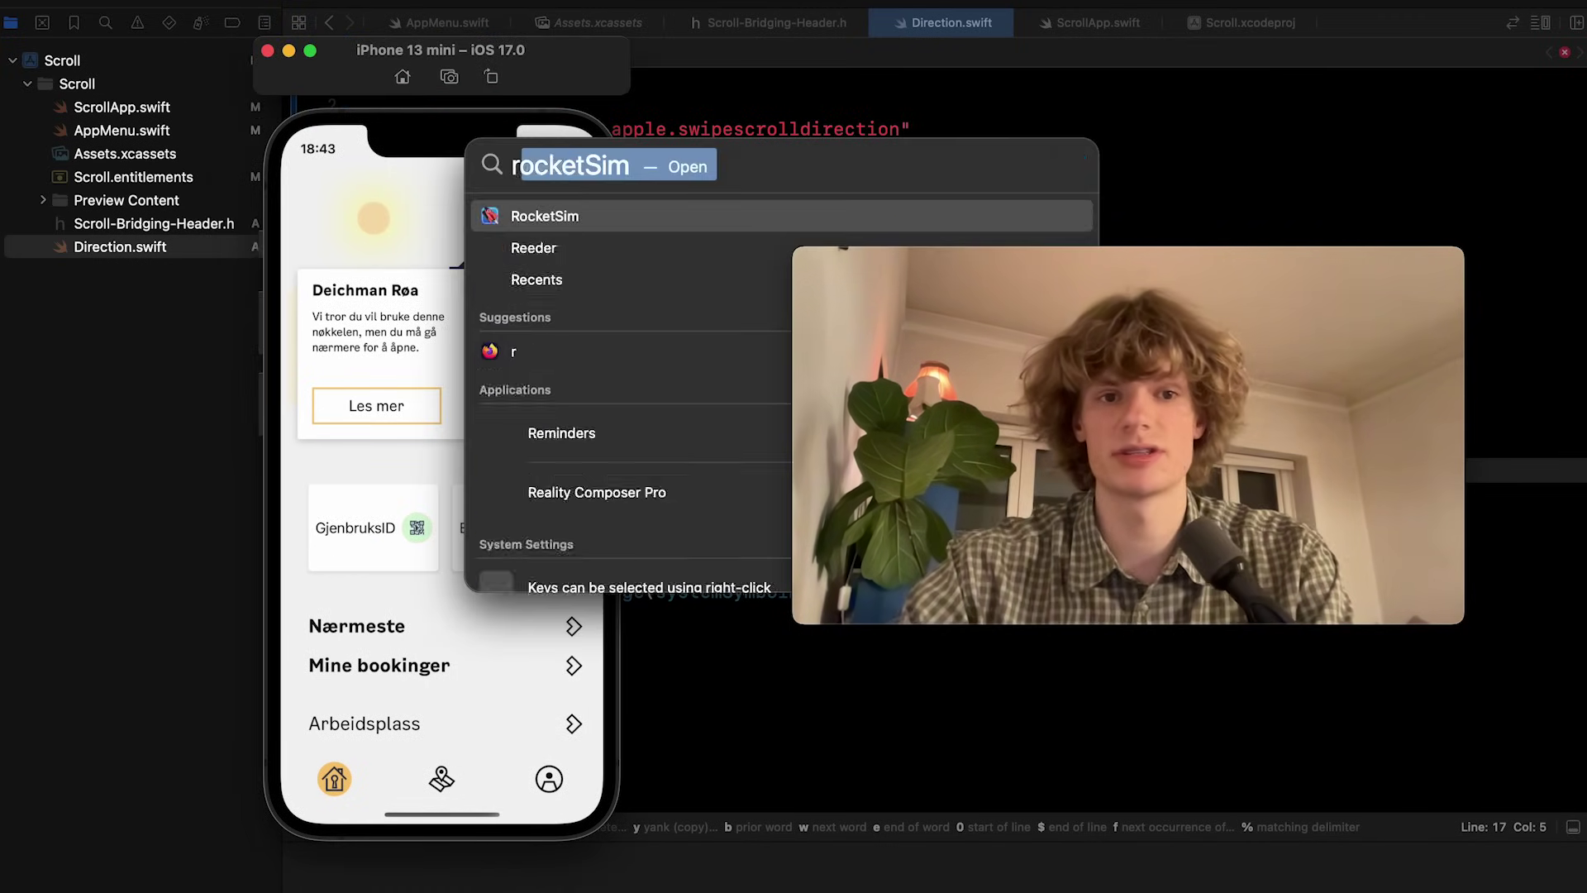
pyautogui.press('Return')
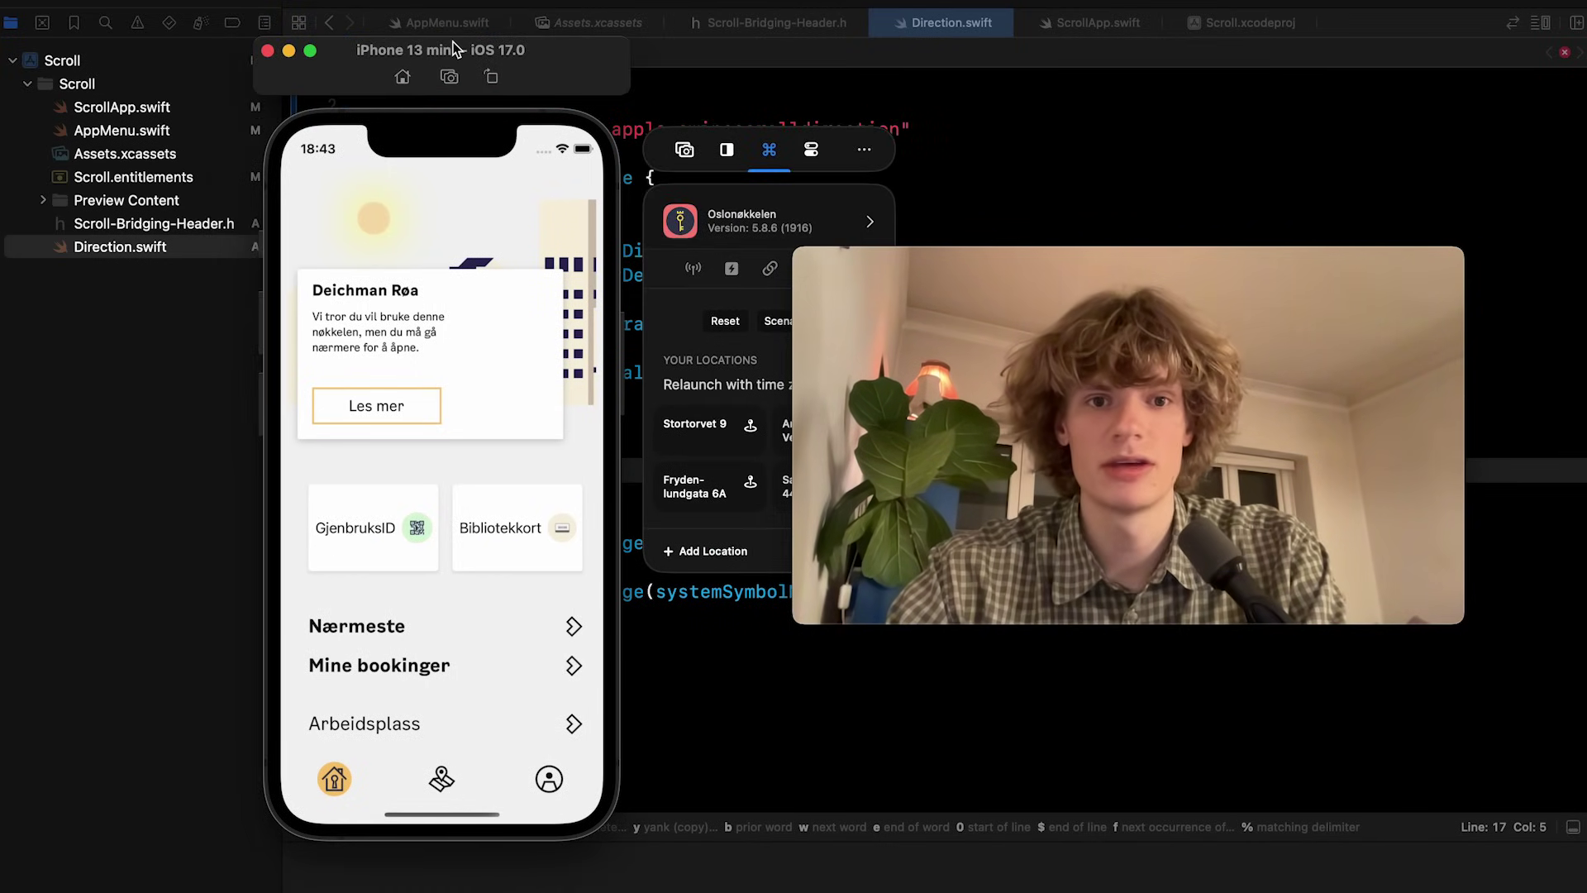
pyautogui.moveTo(458, 50); pyautogui.dragTo(334, 59)
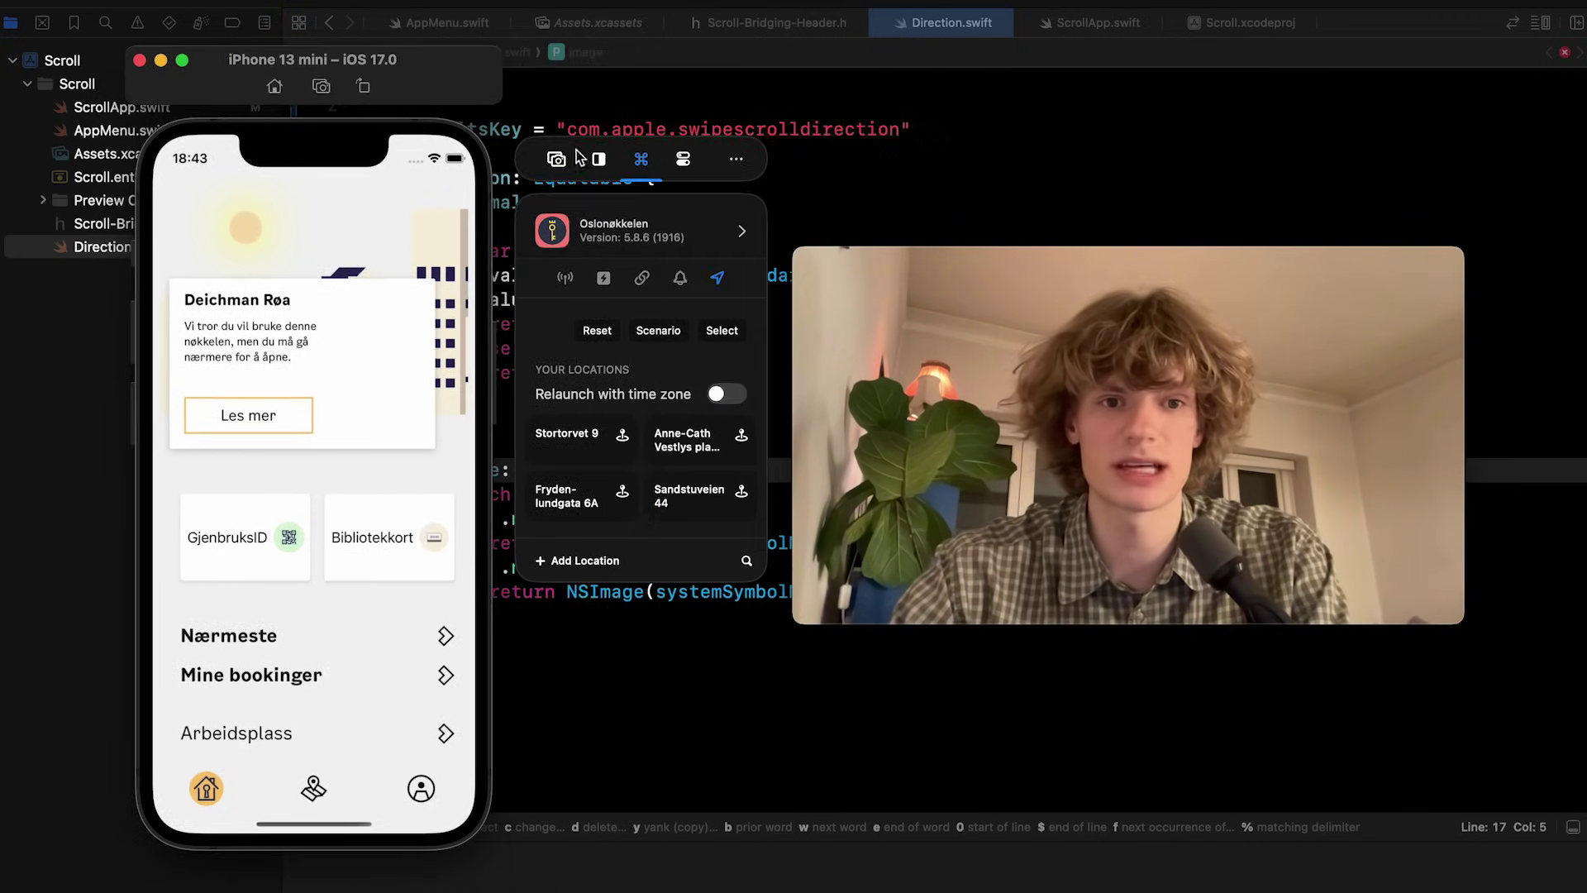
# Simulate the Stortorvet 9 location, show the app's deeplinks and scroll the home list.
pyautogui.click(607, 428)
pyautogui.click(408, 294)
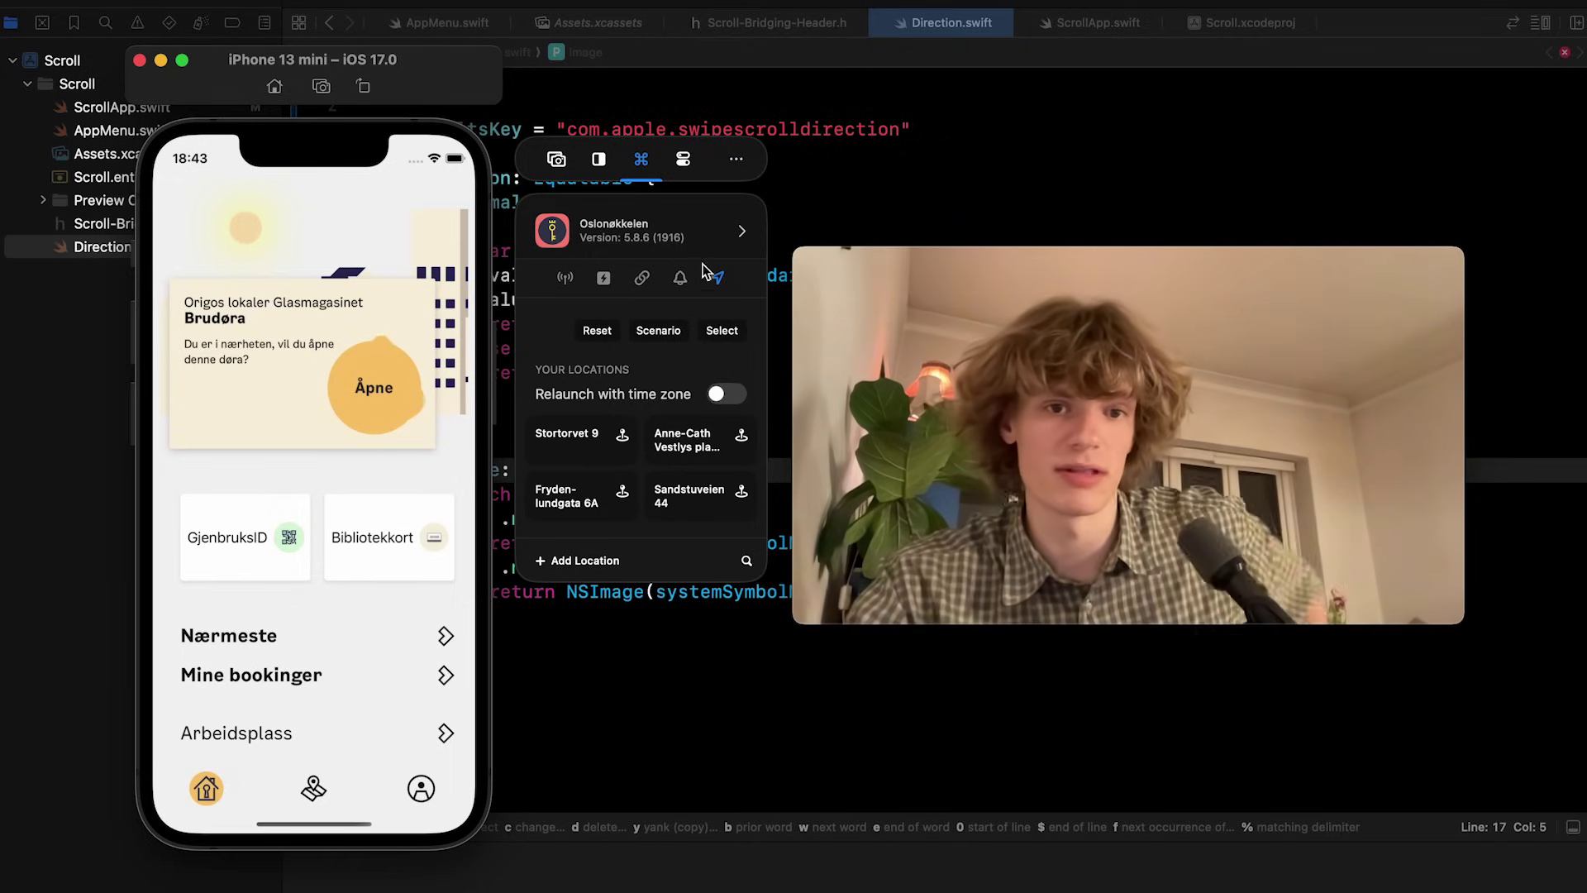
pyautogui.click(642, 278)
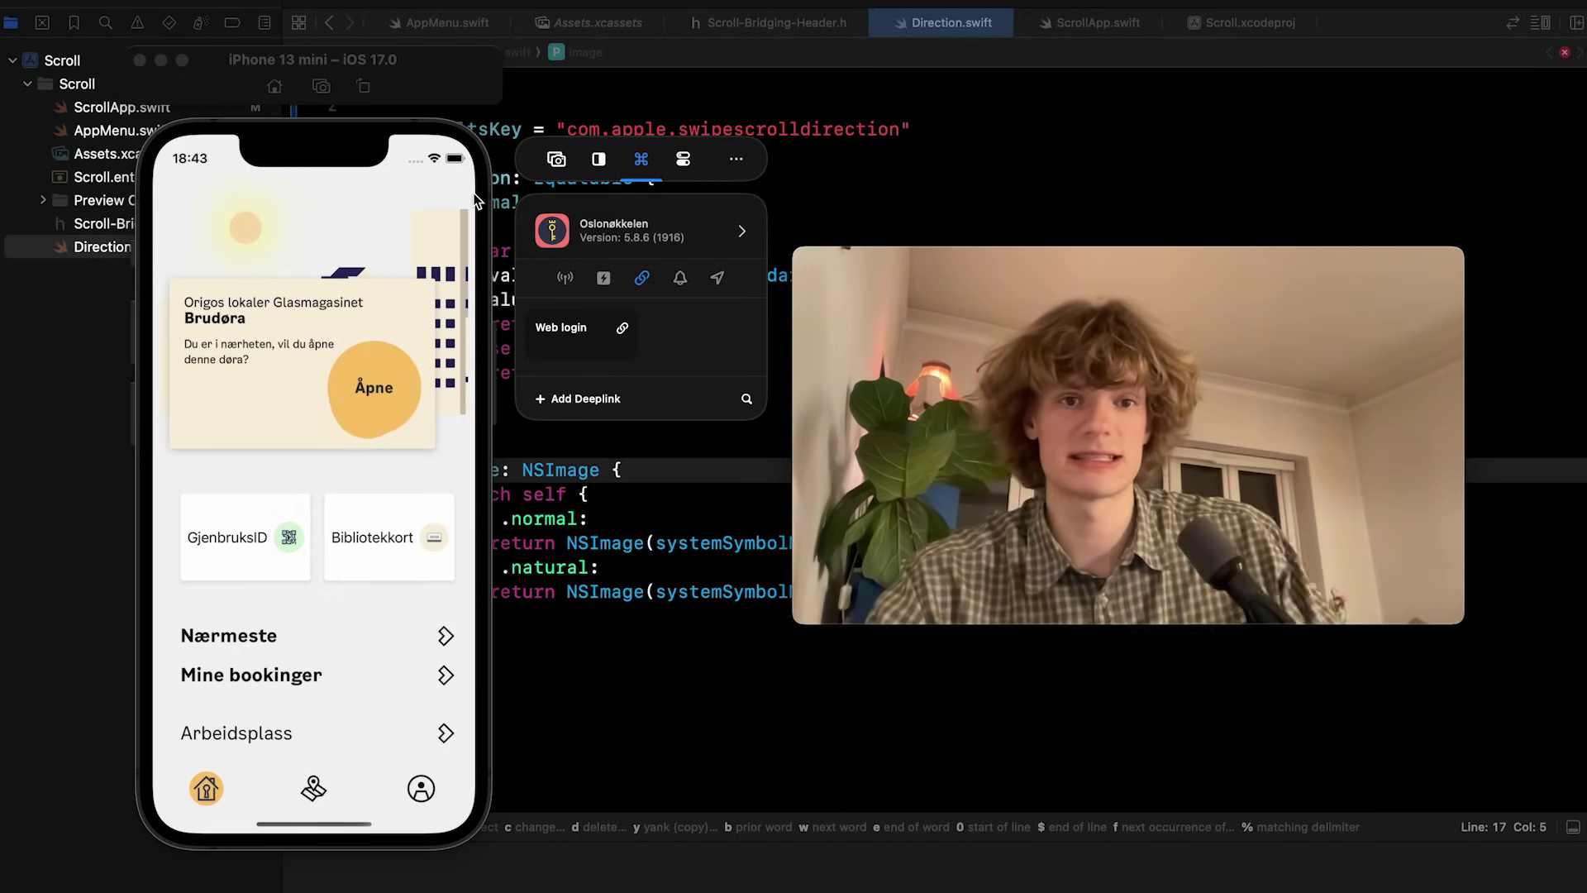
pyautogui.moveTo(305, 632); pyautogui.dragTo(304, 302)
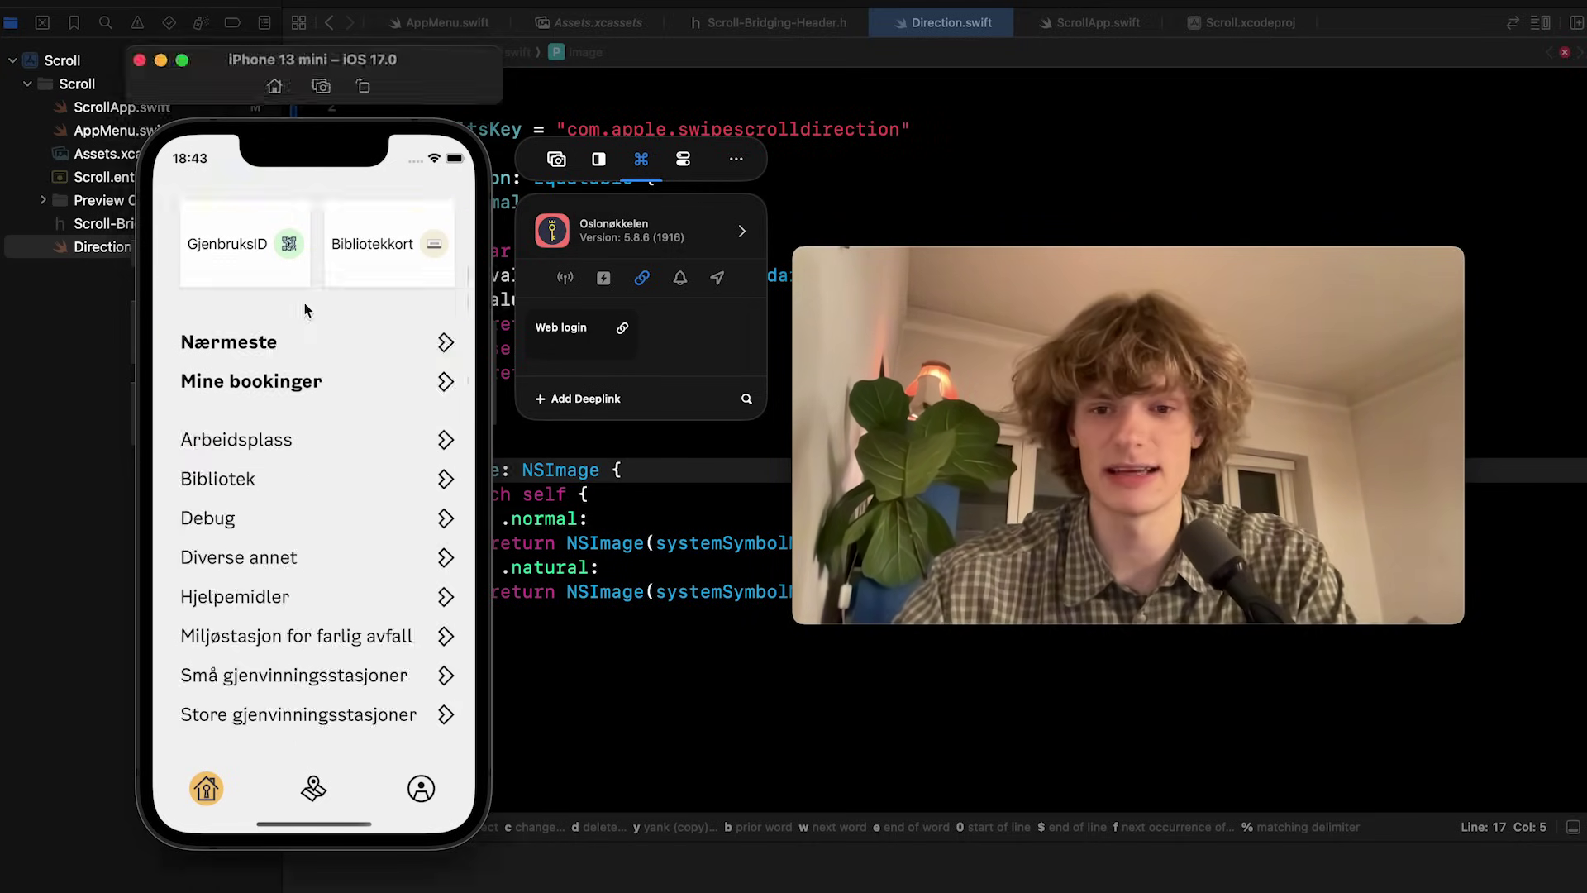
pyautogui.scroll(5, 304, 303)
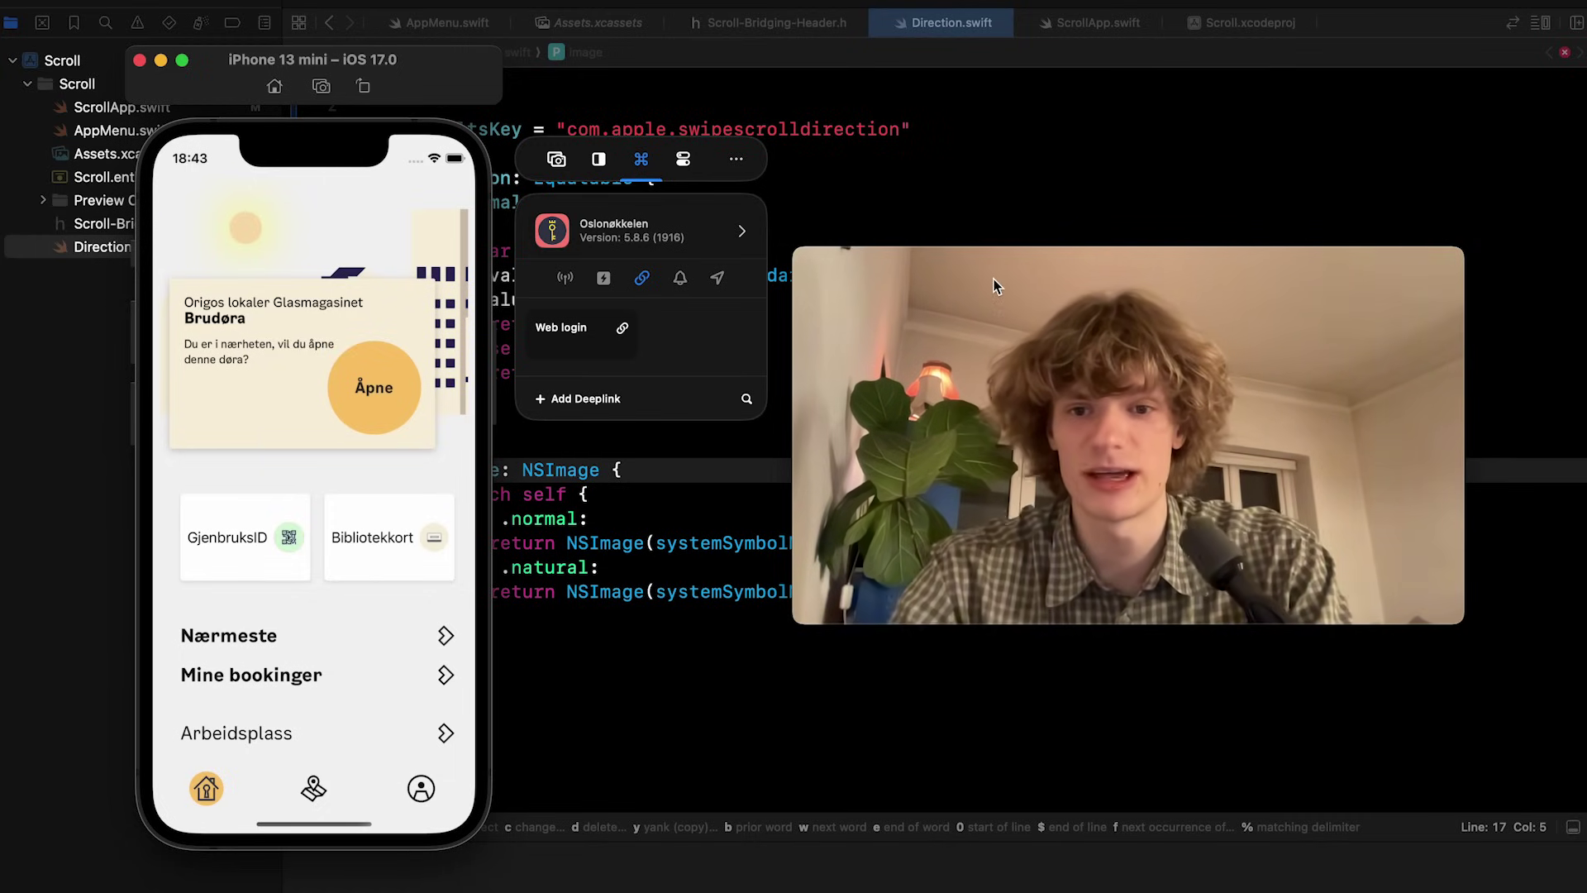
pyautogui.click(1165, 468)
pyautogui.click(334, 76)
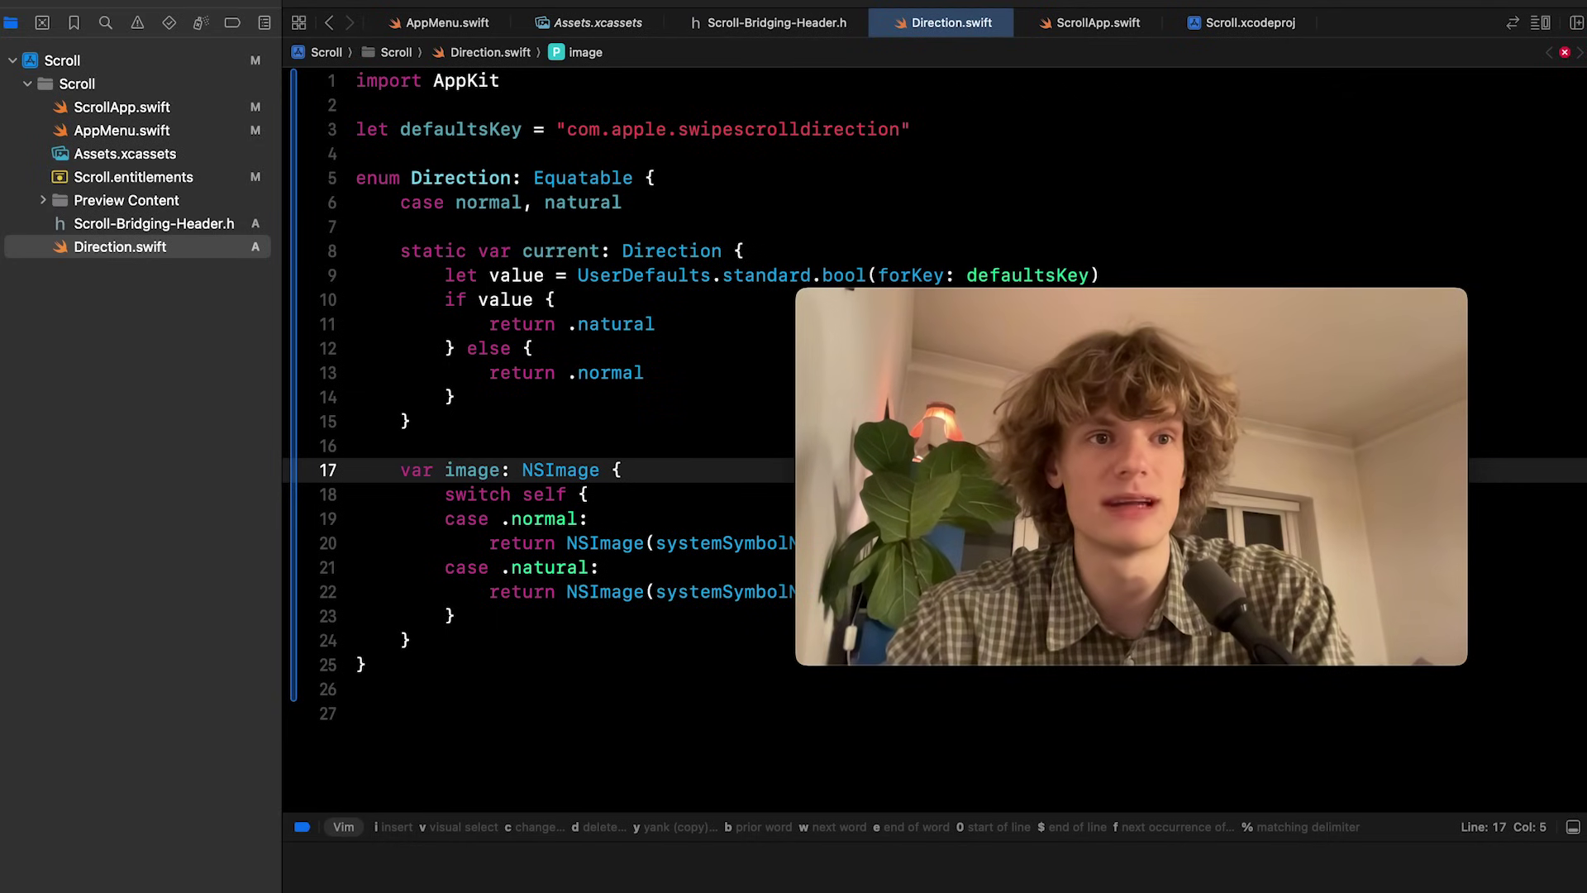
pyautogui.click(50, 2)
pyautogui.click(103, 43)
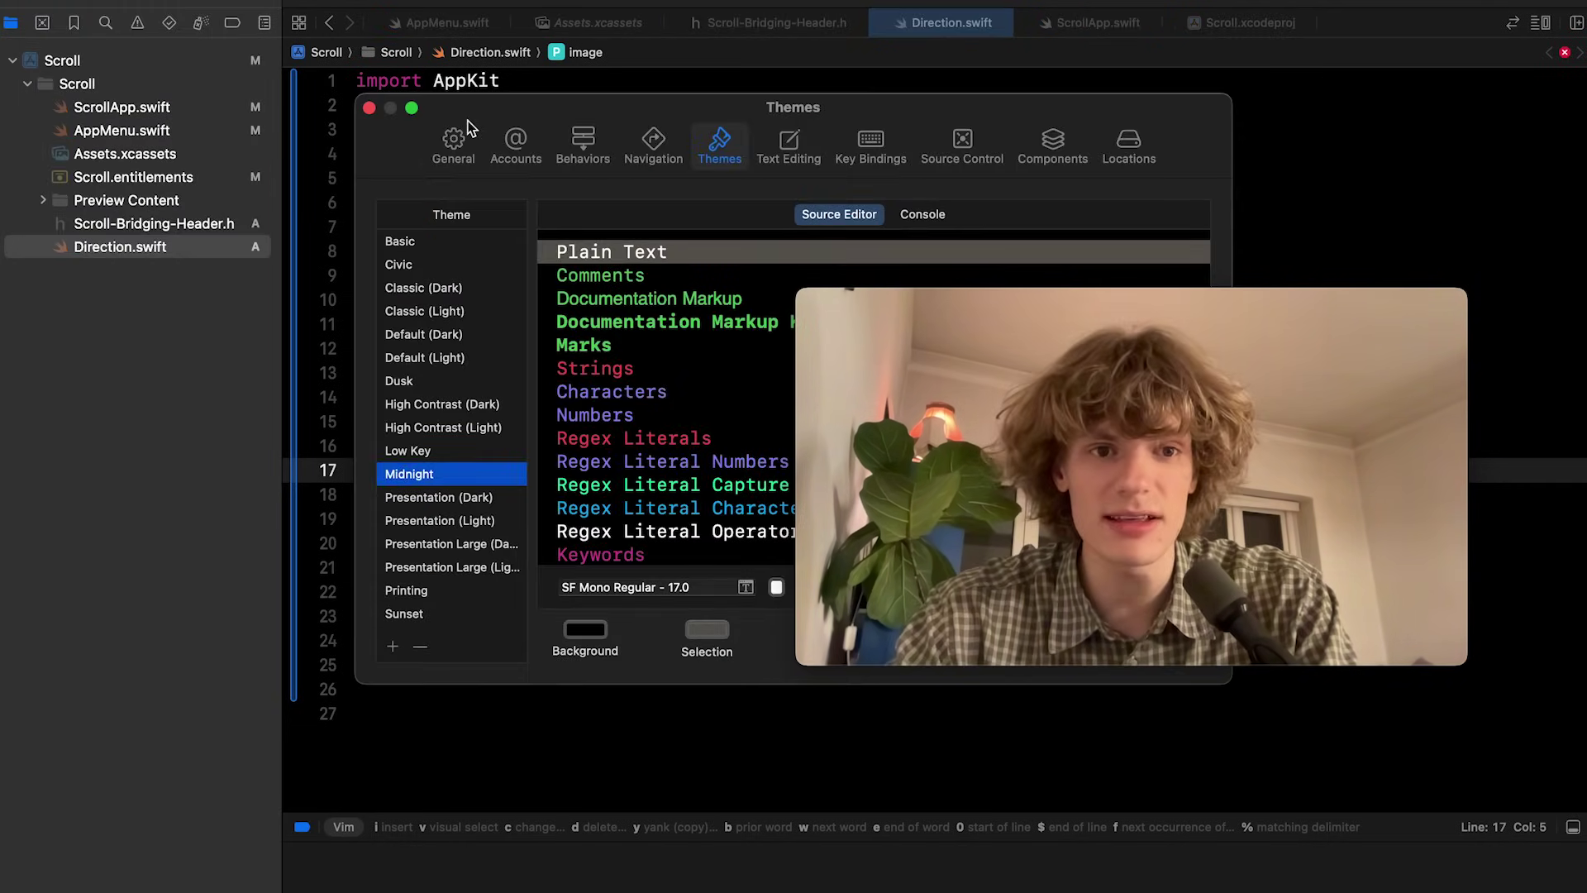
pyautogui.moveTo(468, 127); pyautogui.dragTo(113, 65)
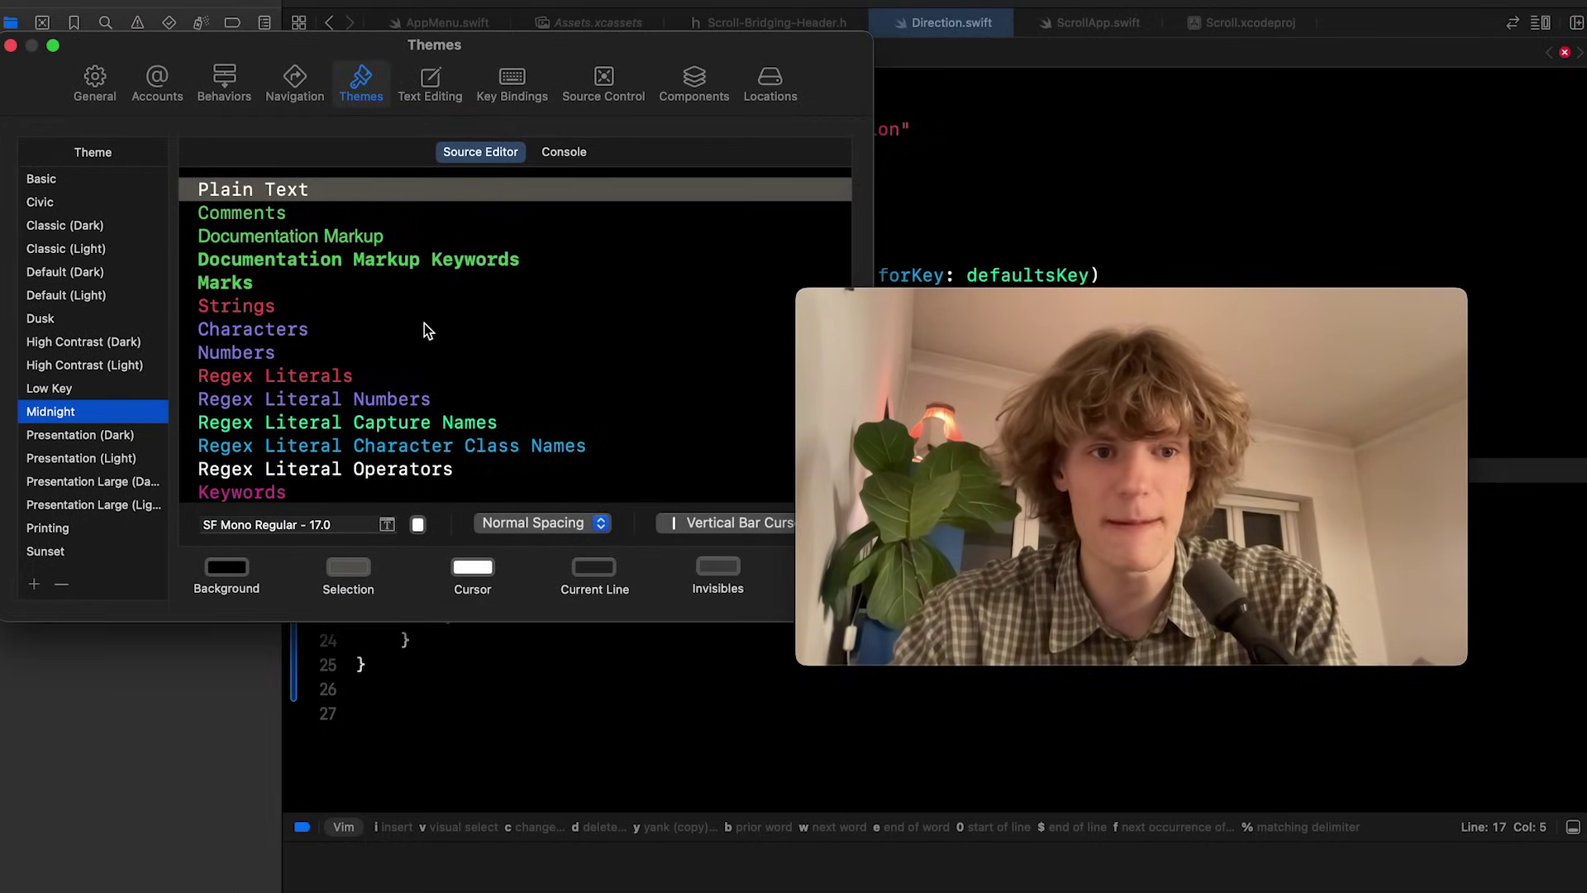
pyautogui.scroll(-10, 424, 330)
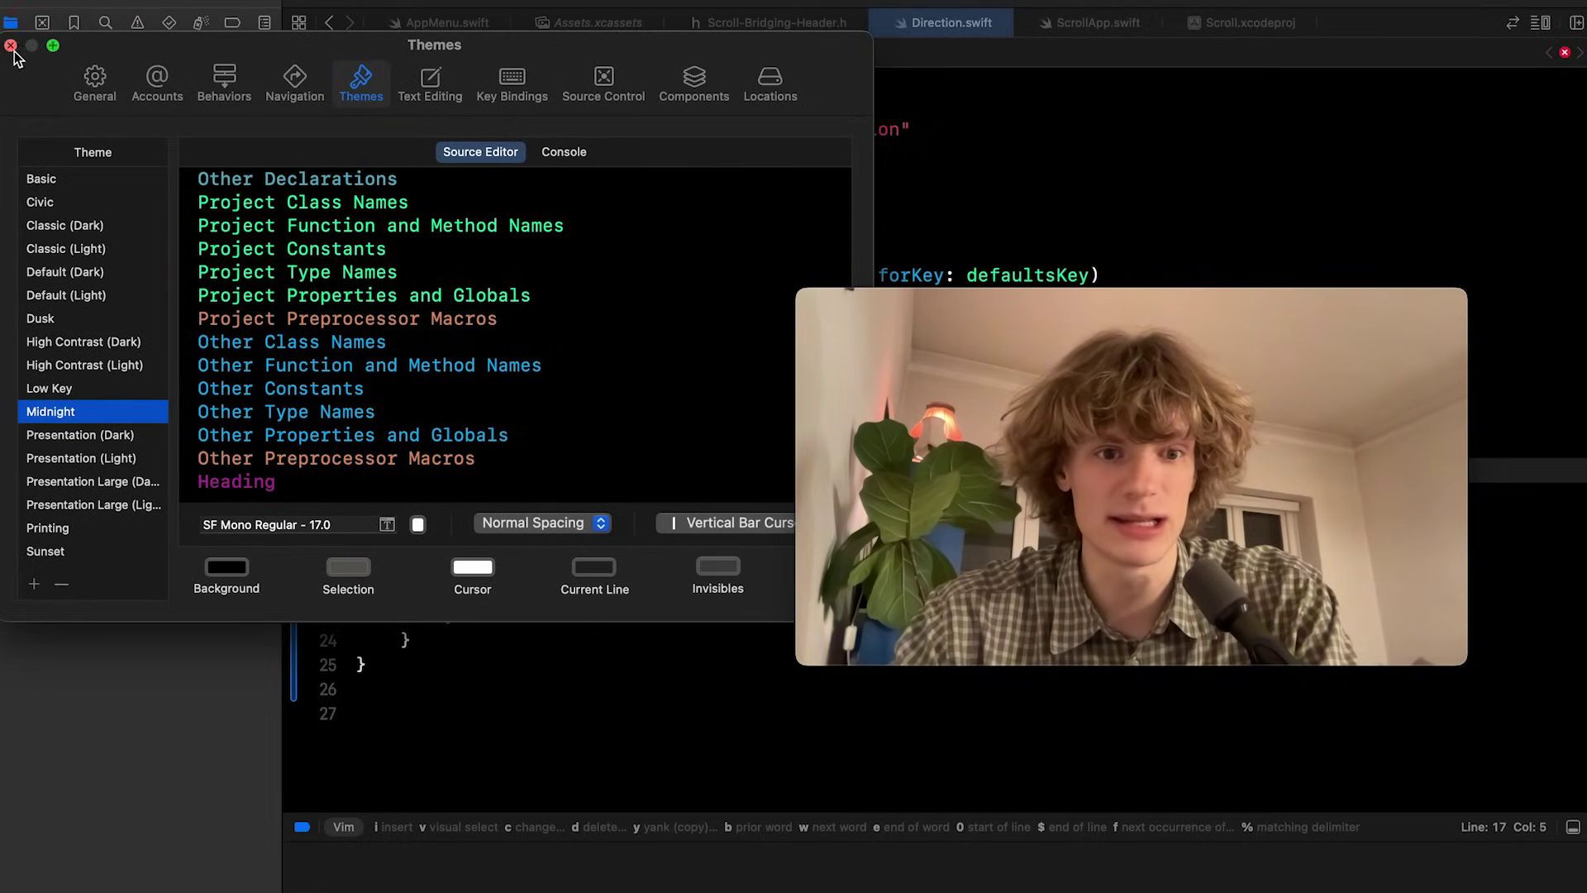
pyautogui.click(11, 46)
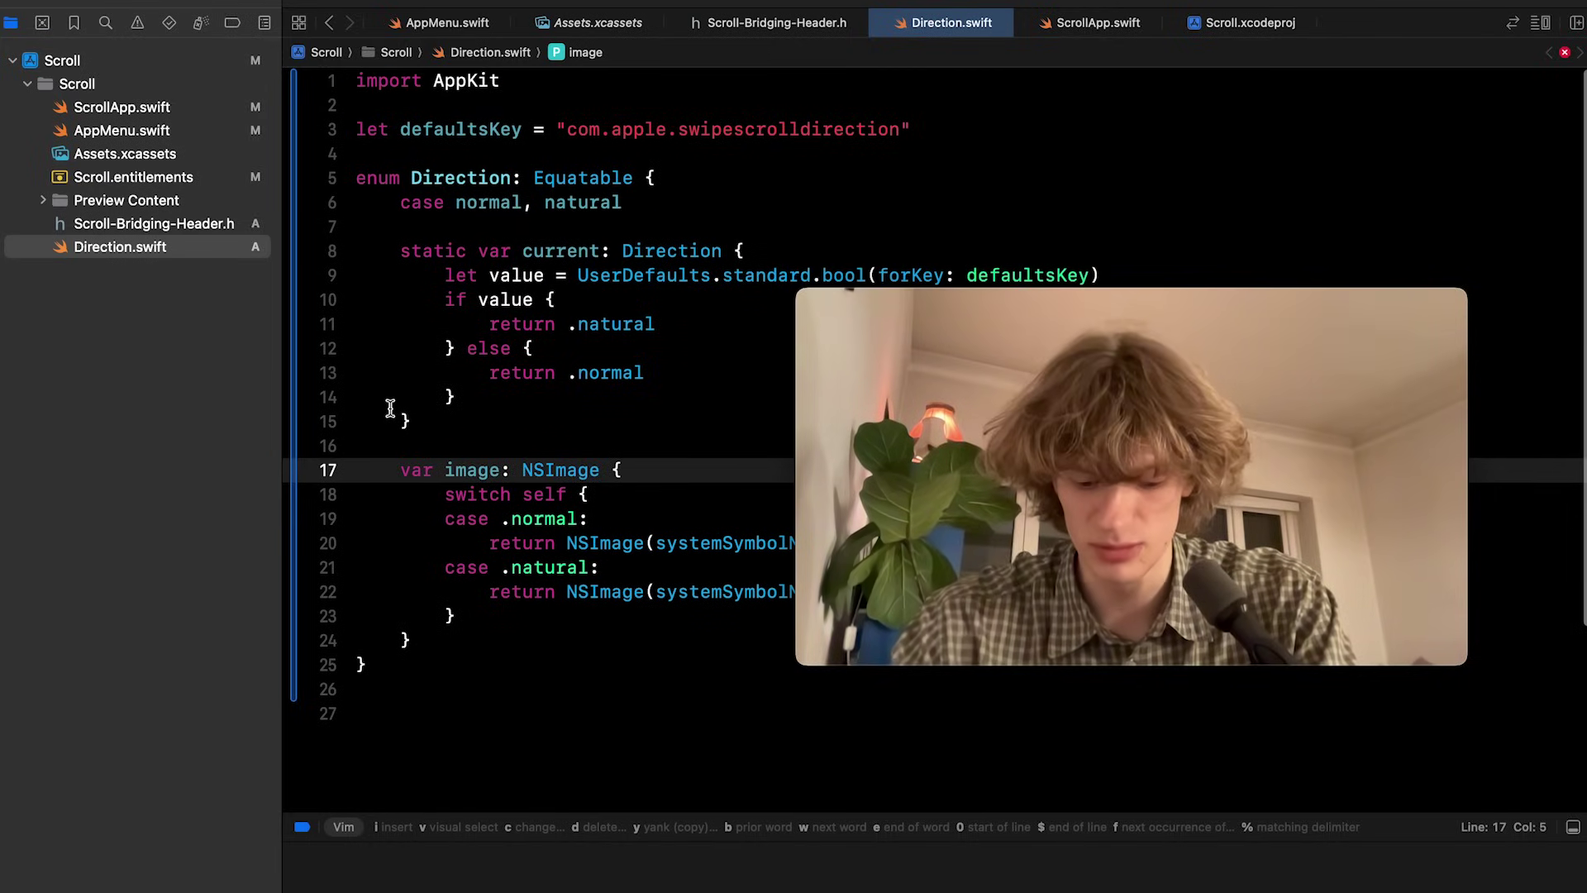
pyautogui.click(390, 408)
pyautogui.moveTo(1001, 455); pyautogui.dragTo(1057, 455)
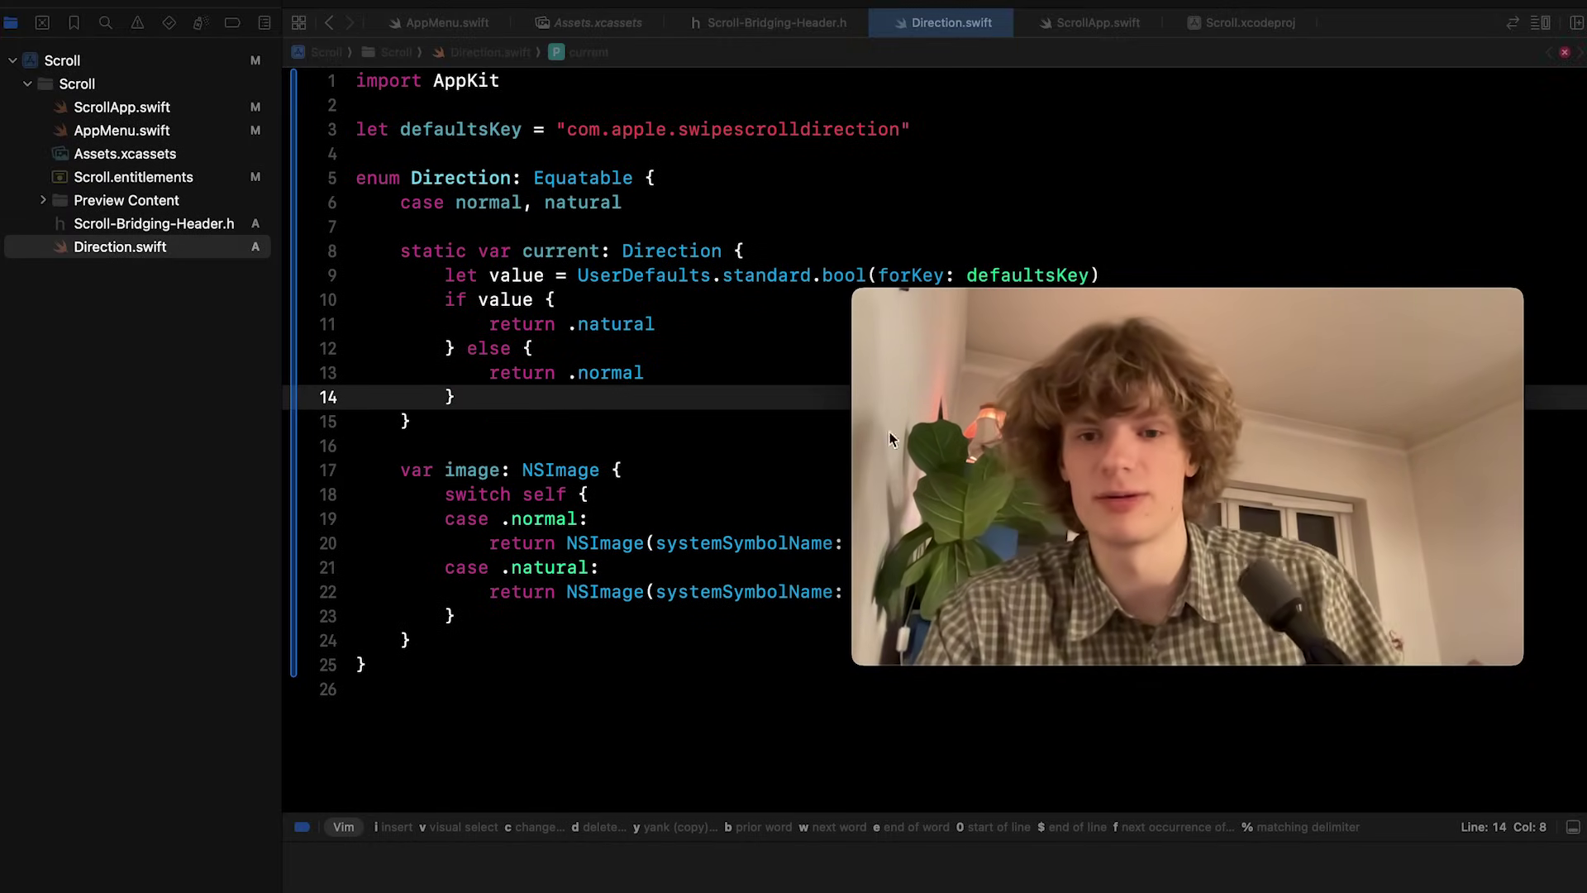
pyautogui.press('super+space')
pyautogui.write('c')
# Launch VS Code on route.ts and scroll through the cron code around line 23.
pyautogui.press('Return')
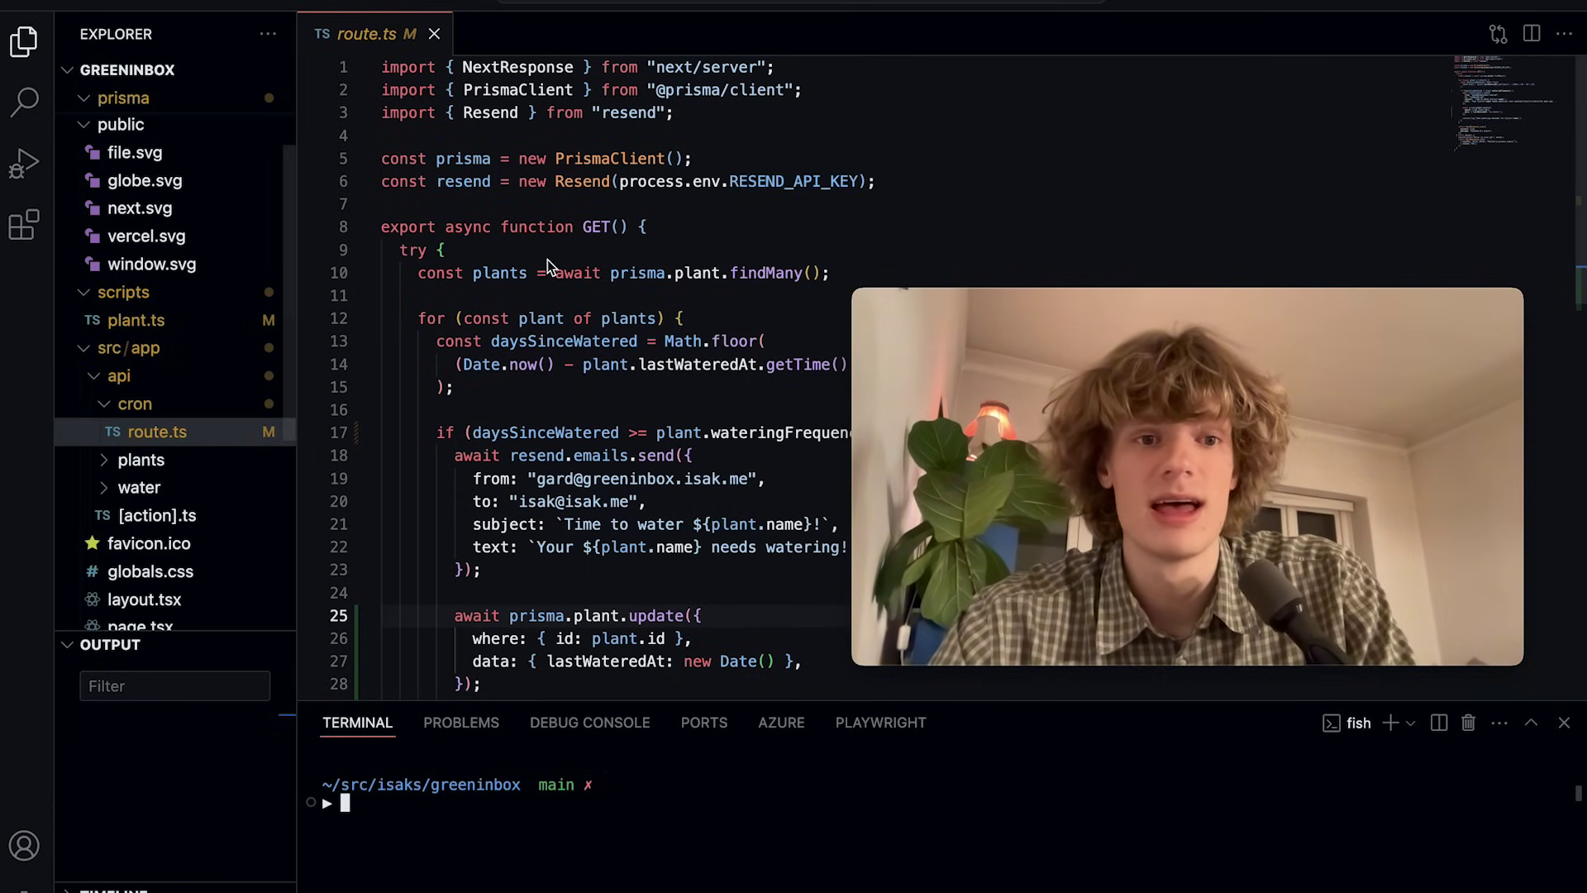
pyautogui.scroll(-5, 548, 266)
pyautogui.click(501, 280)
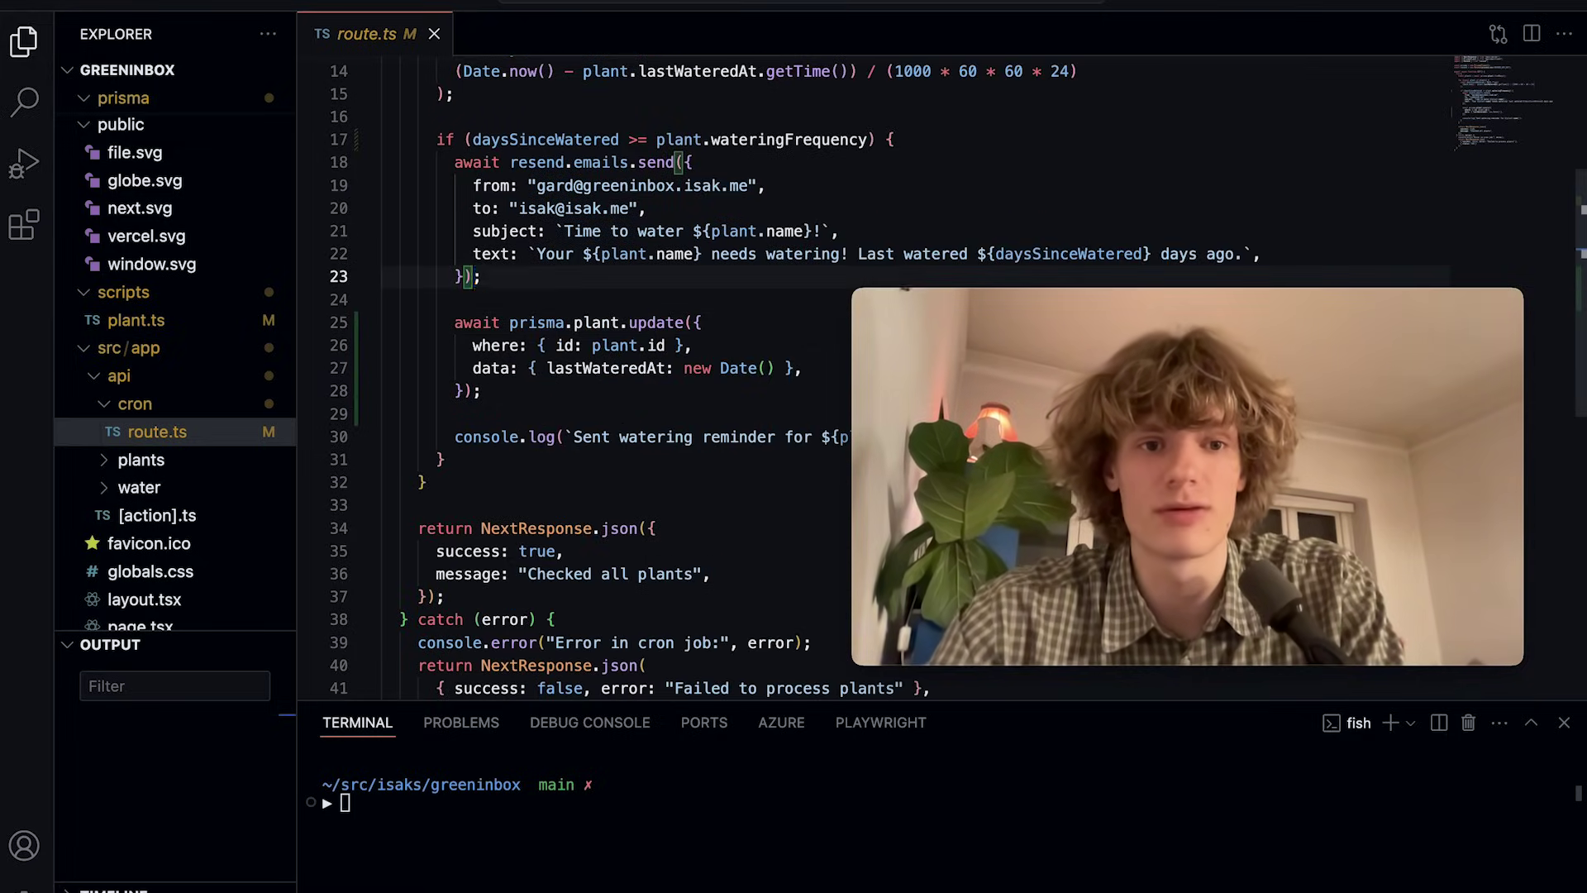
pyautogui.press('cmd+space')
pyautogui.write('code')
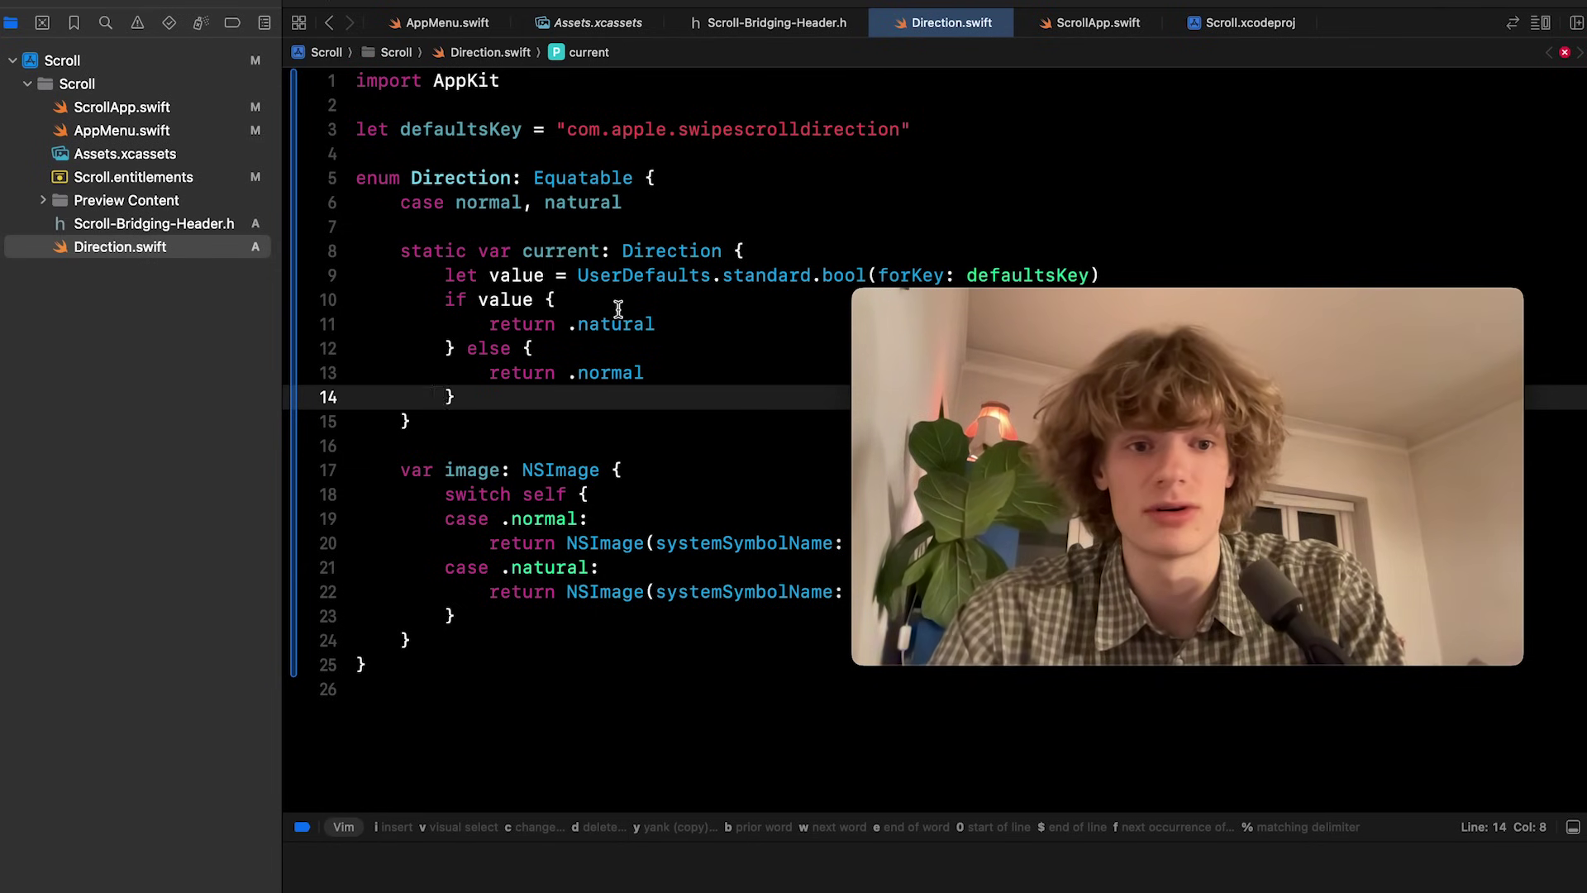
pyautogui.press('cmd+Tab')
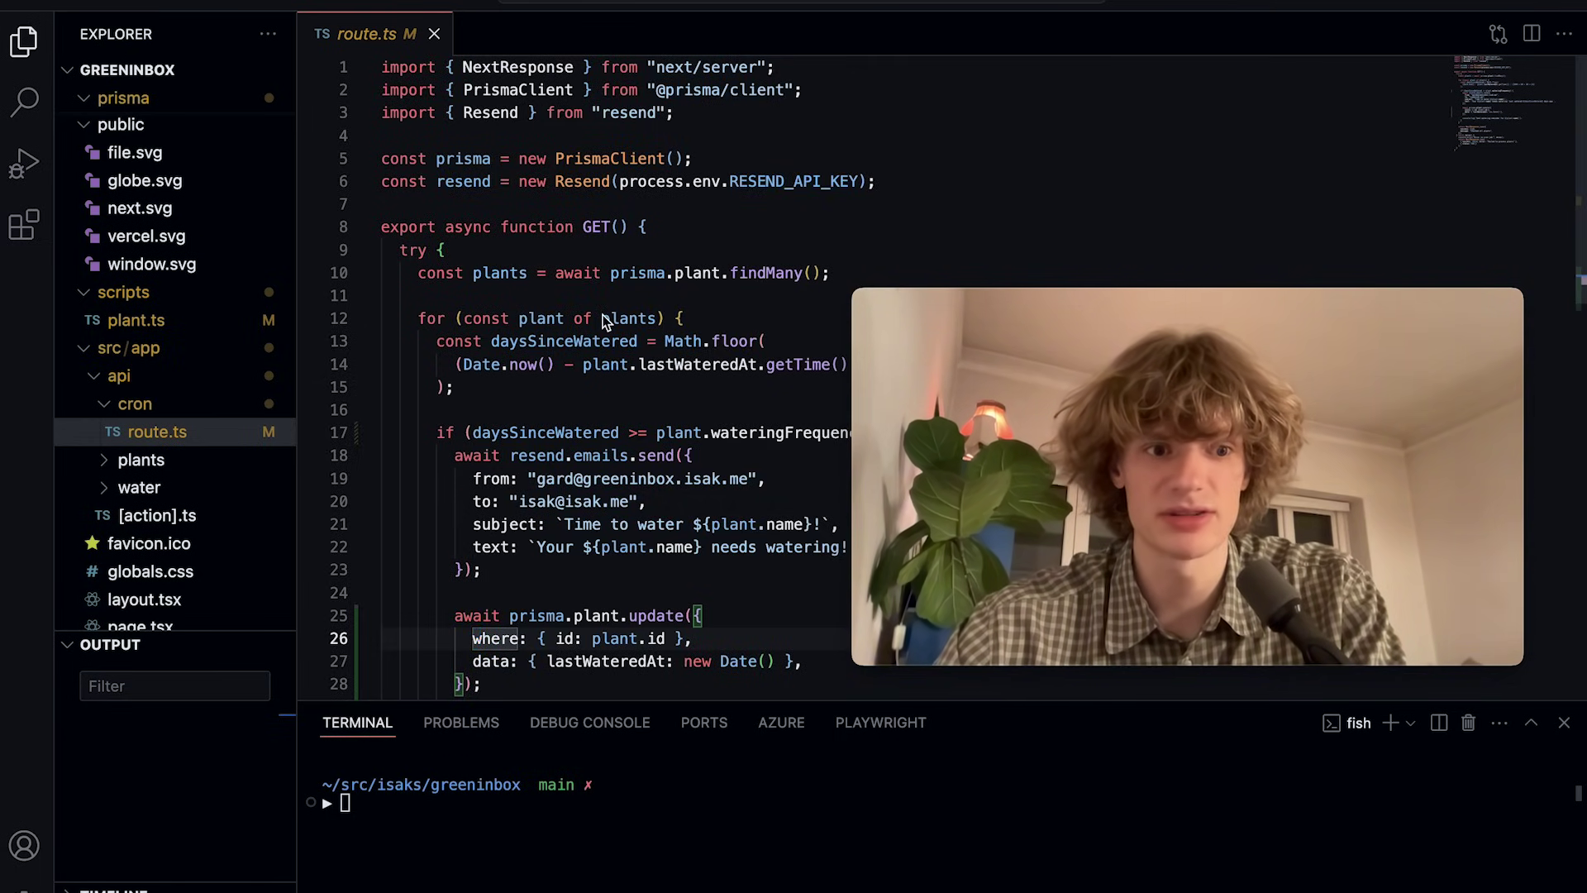
pyautogui.scroll(2, 124, 415)
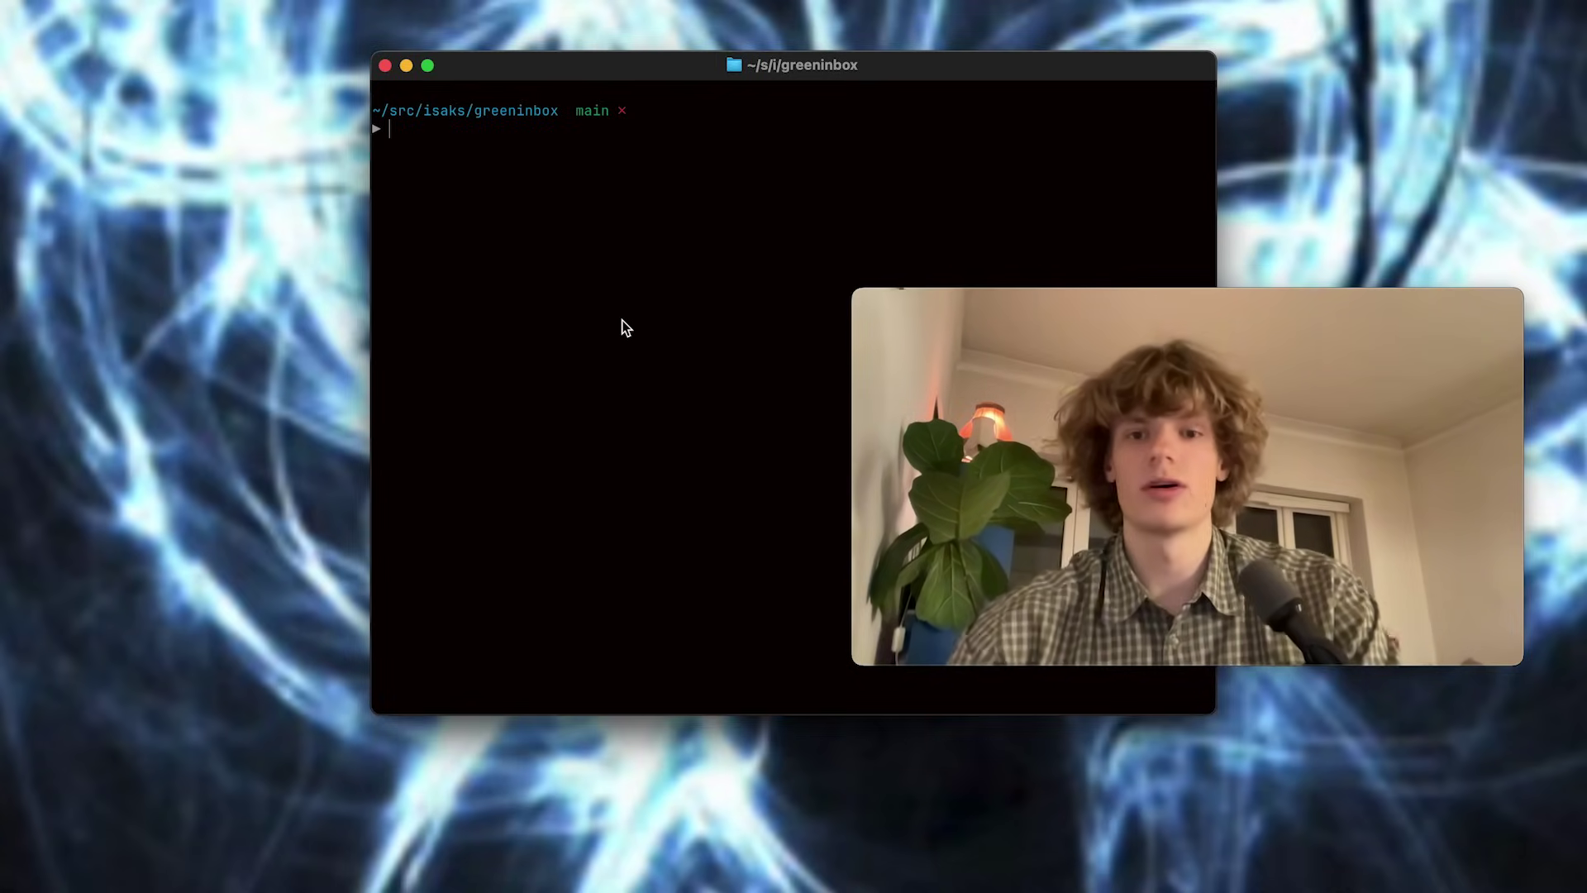
# Clear the terminal, start Neovim with nv and open package.json from NvimTree.
pyautogui.press('super+k')
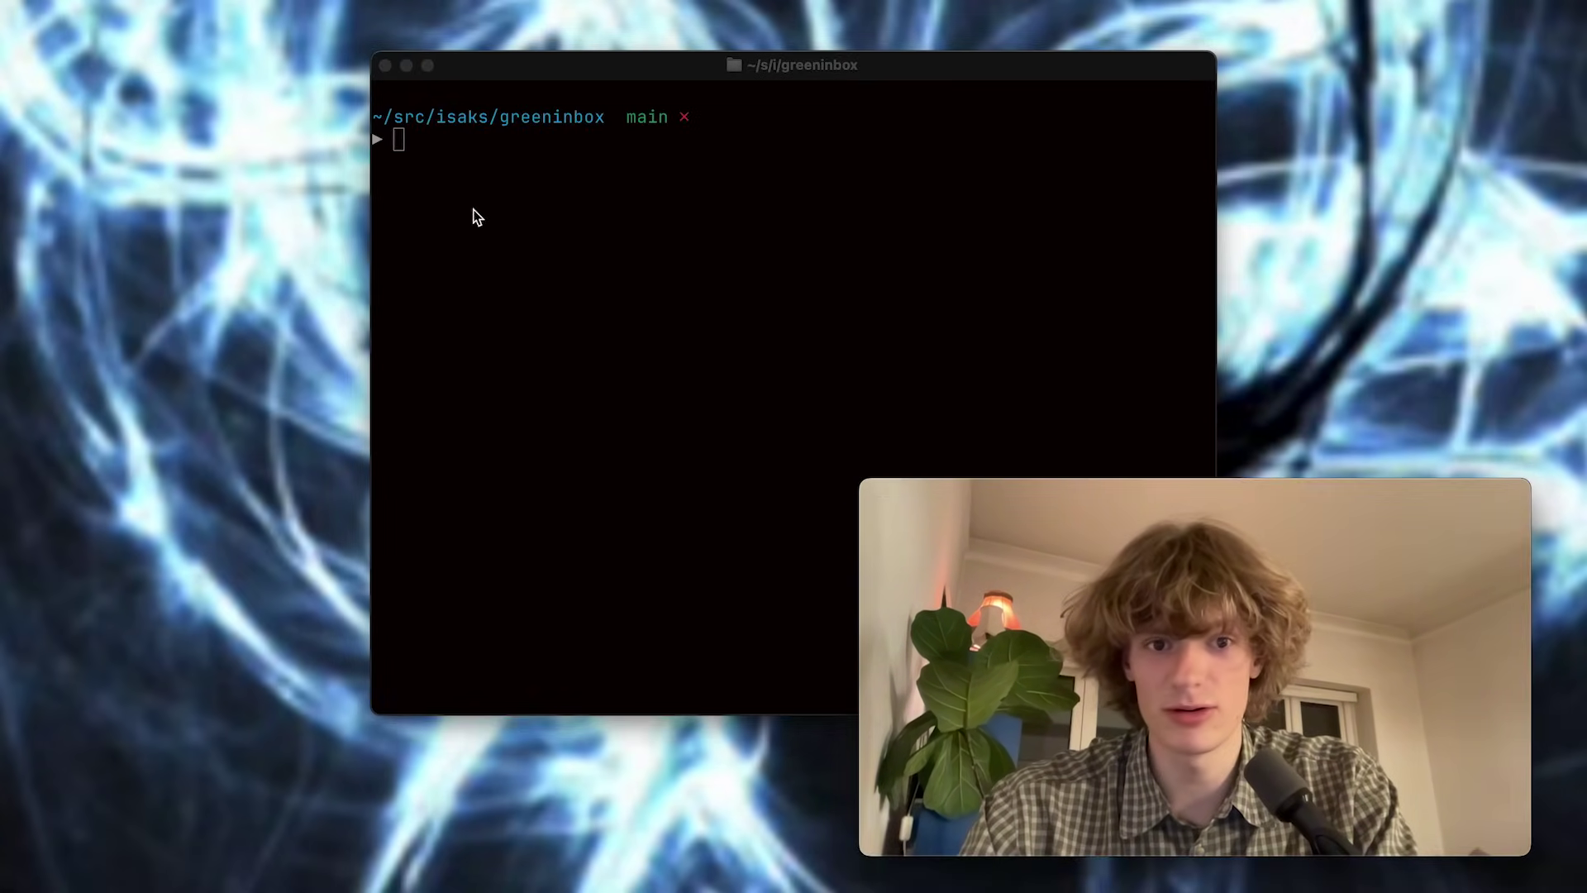
pyautogui.click(396, 666)
pyautogui.write('nv')
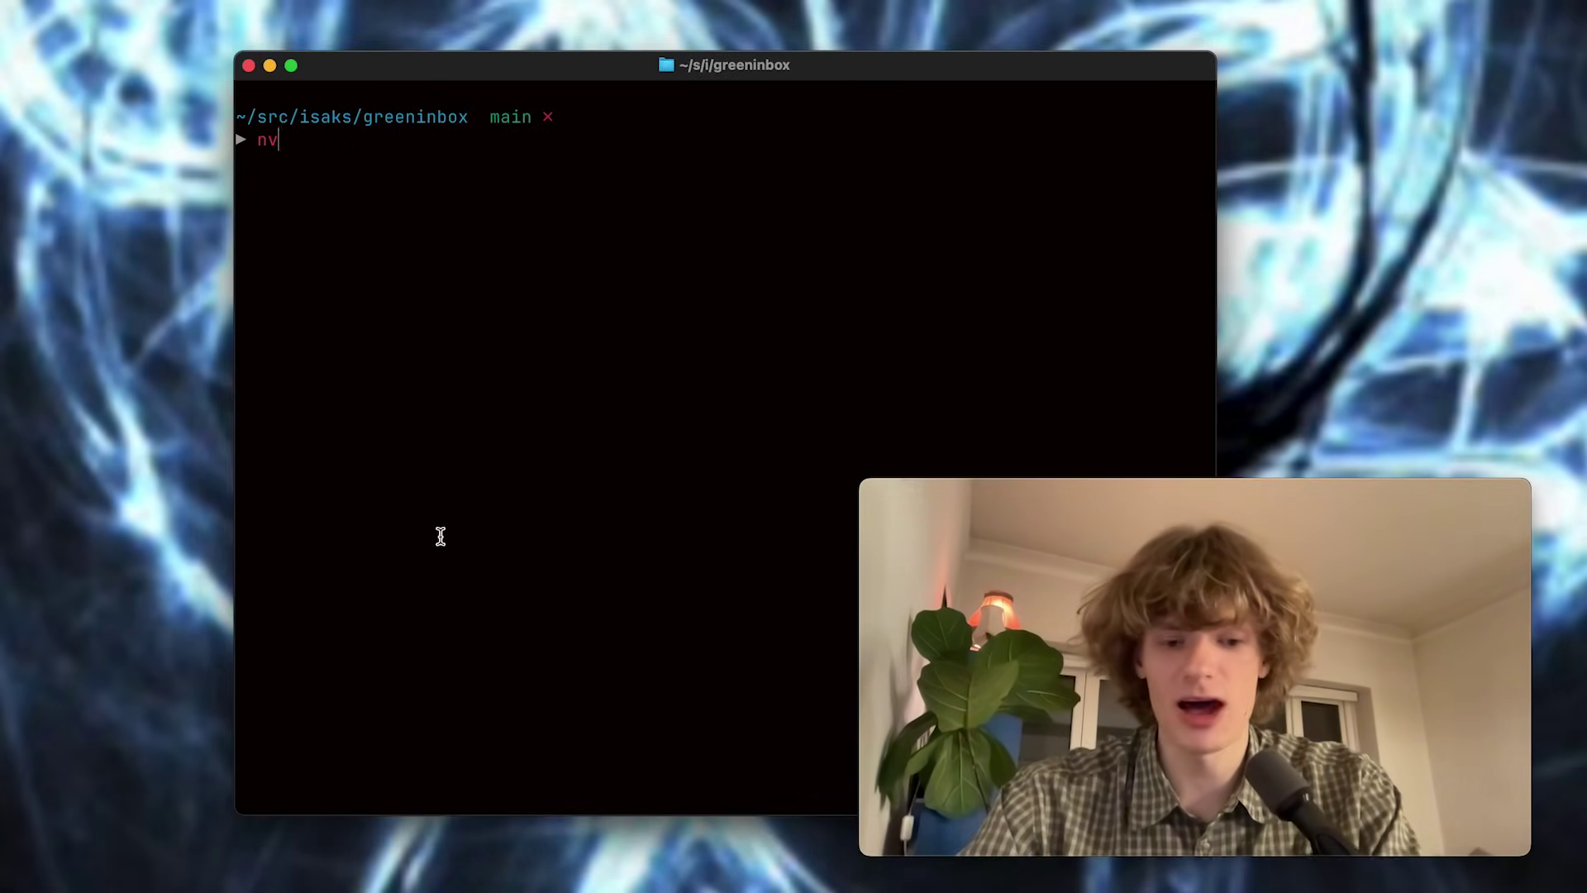
pyautogui.press('Return')
pyautogui.press('Return')
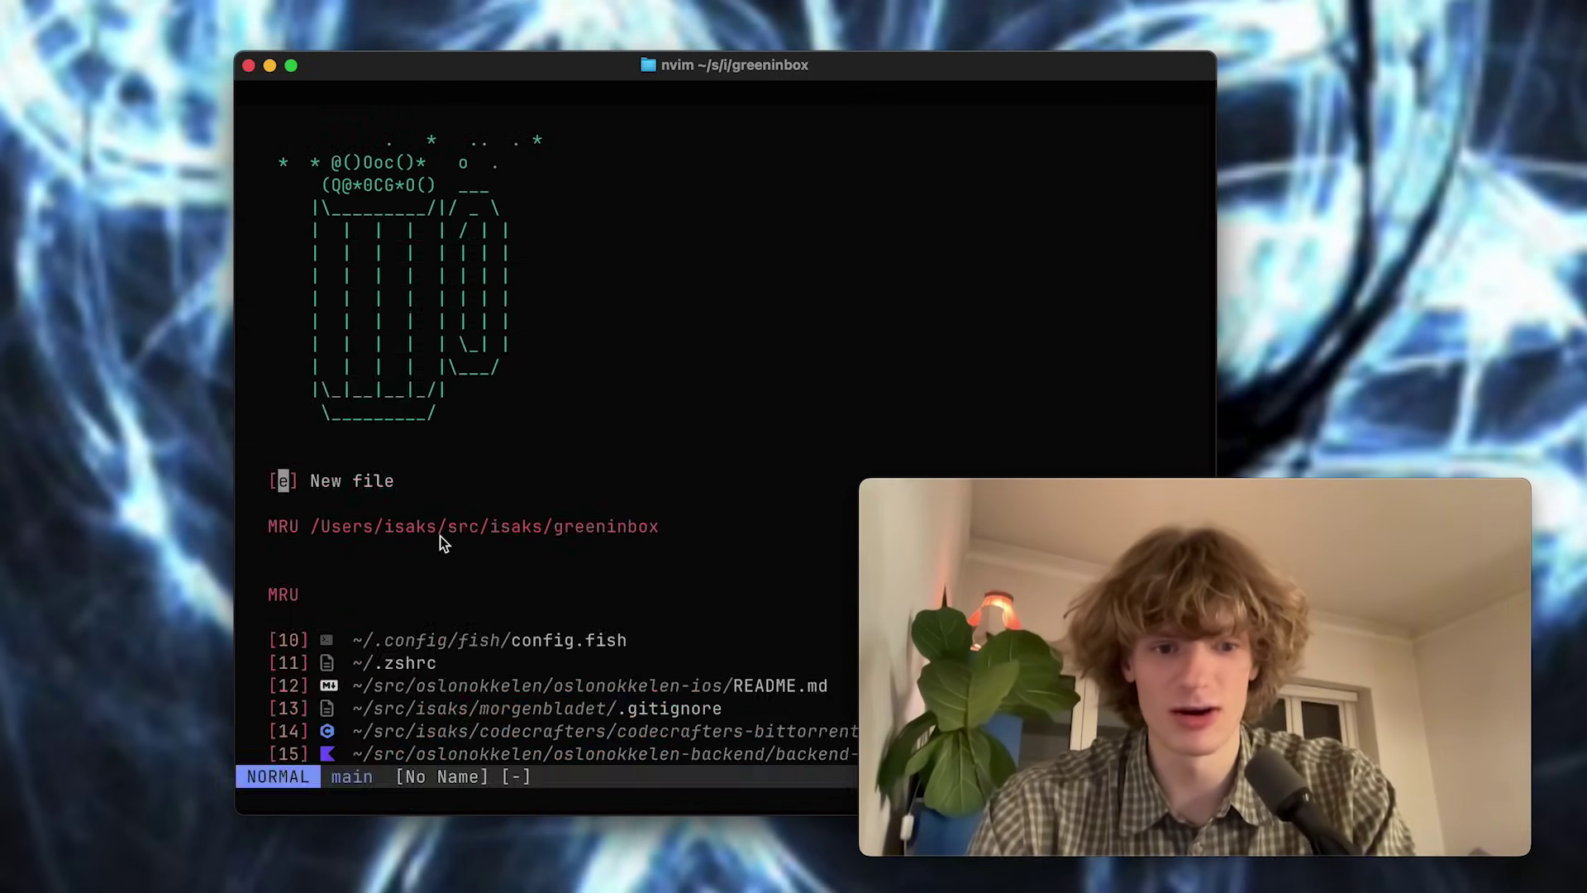
pyautogui.press('Return')
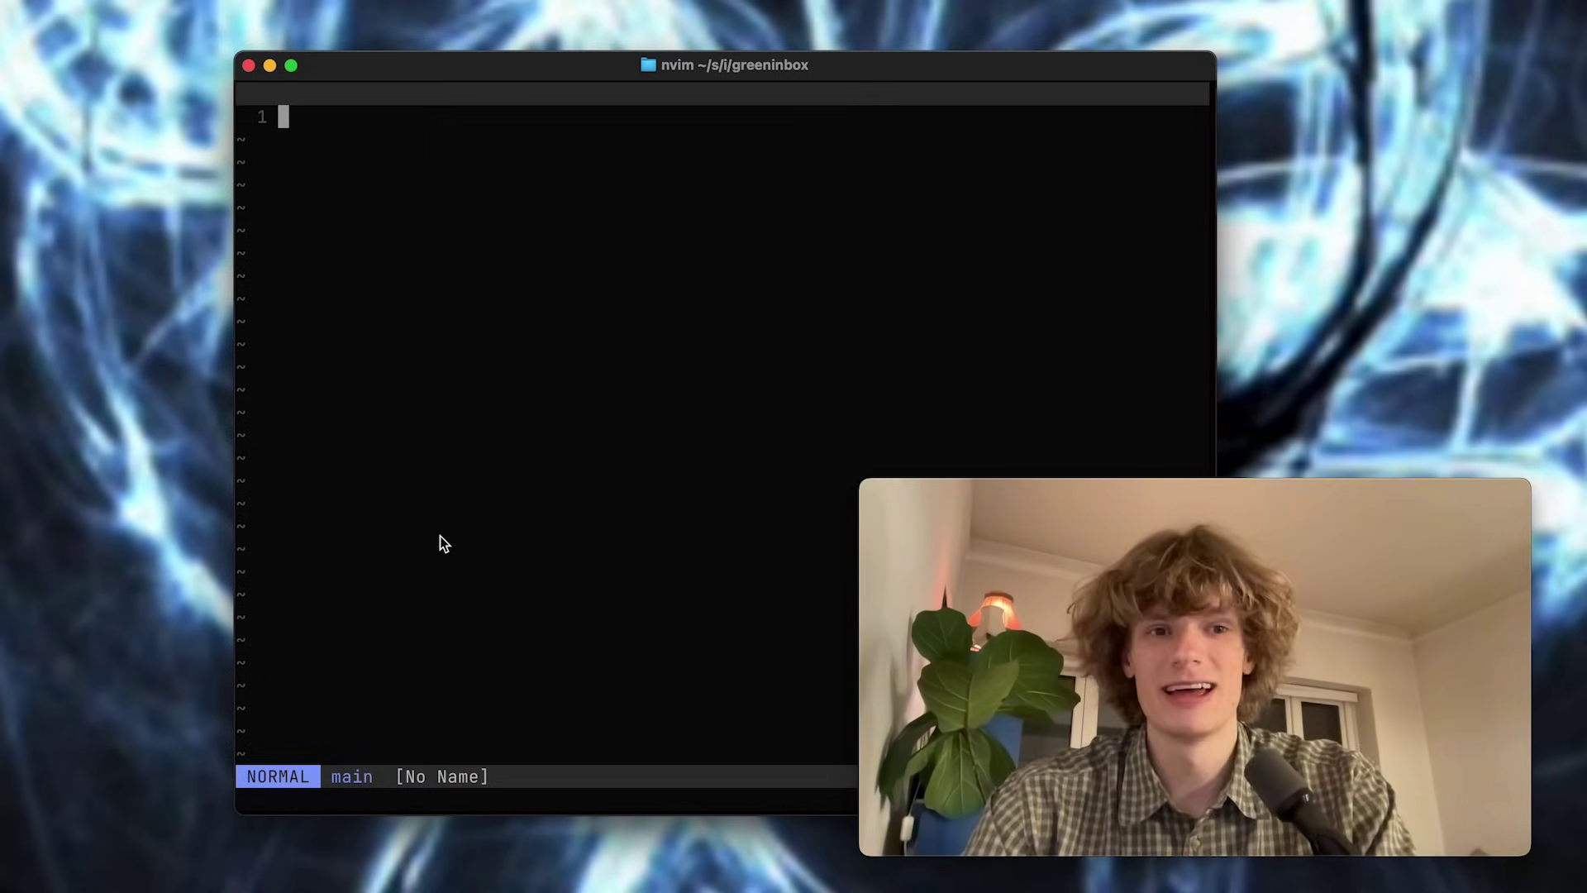
pyautogui.hotkey('ctrl', 'n')
pyautogui.press('j')
pyautogui.press('j')
pyautogui.press('j')
pyautogui.press('j')
pyautogui.press('j')
pyautogui.press('j')
pyautogui.press('j')
pyautogui.press('j')
pyautogui.press('j')
pyautogui.press('j')
pyautogui.press('j')
pyautogui.press('j')
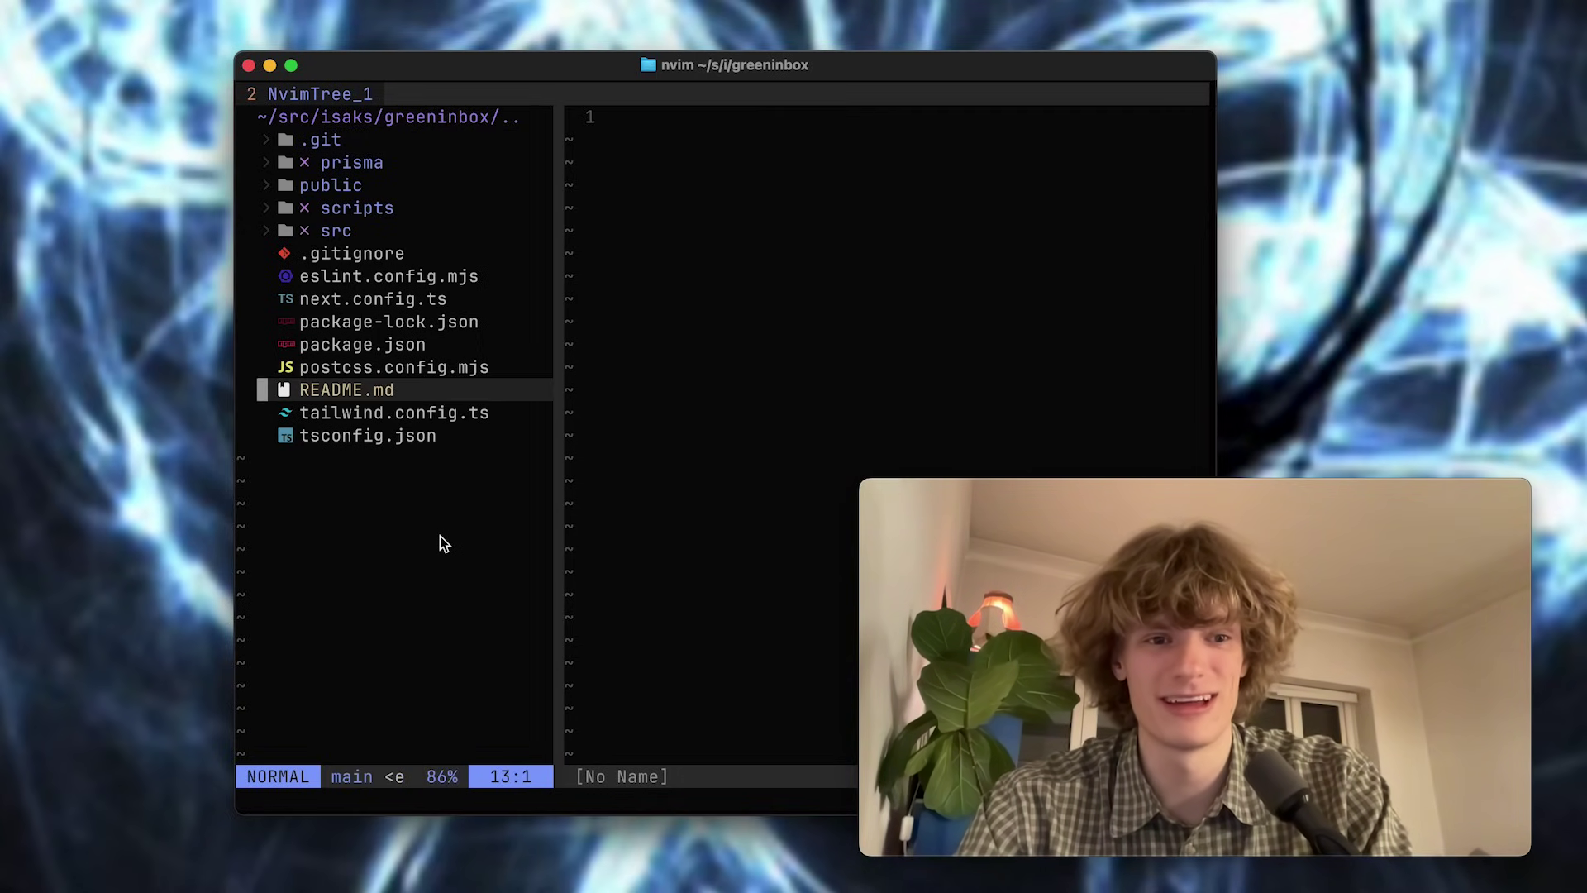
pyautogui.press('k')
pyautogui.press('k')
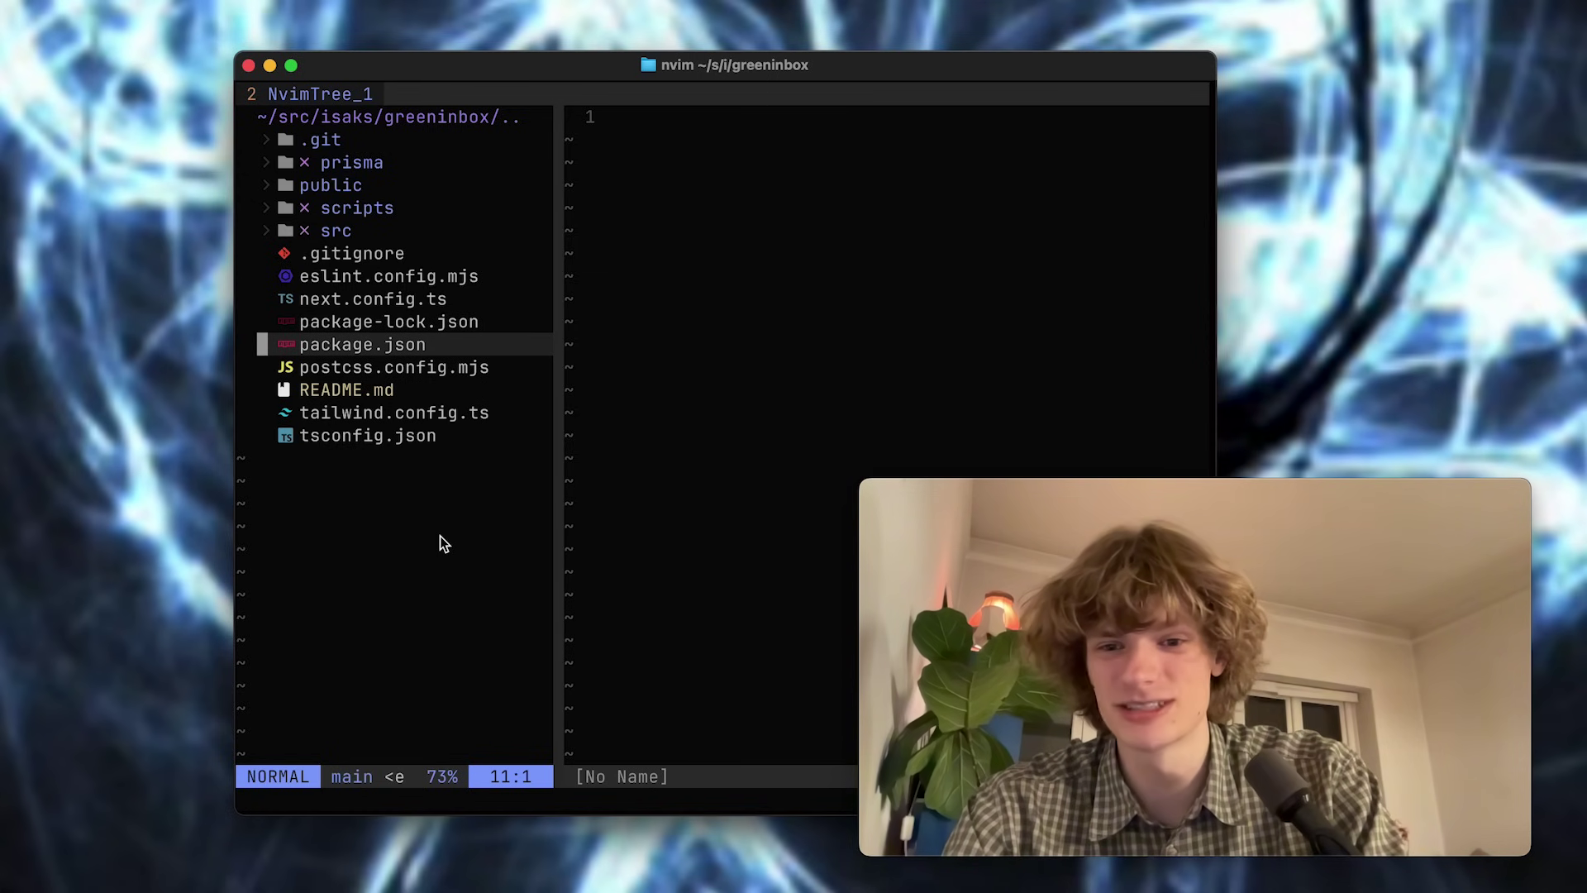
pyautogui.press('Return')
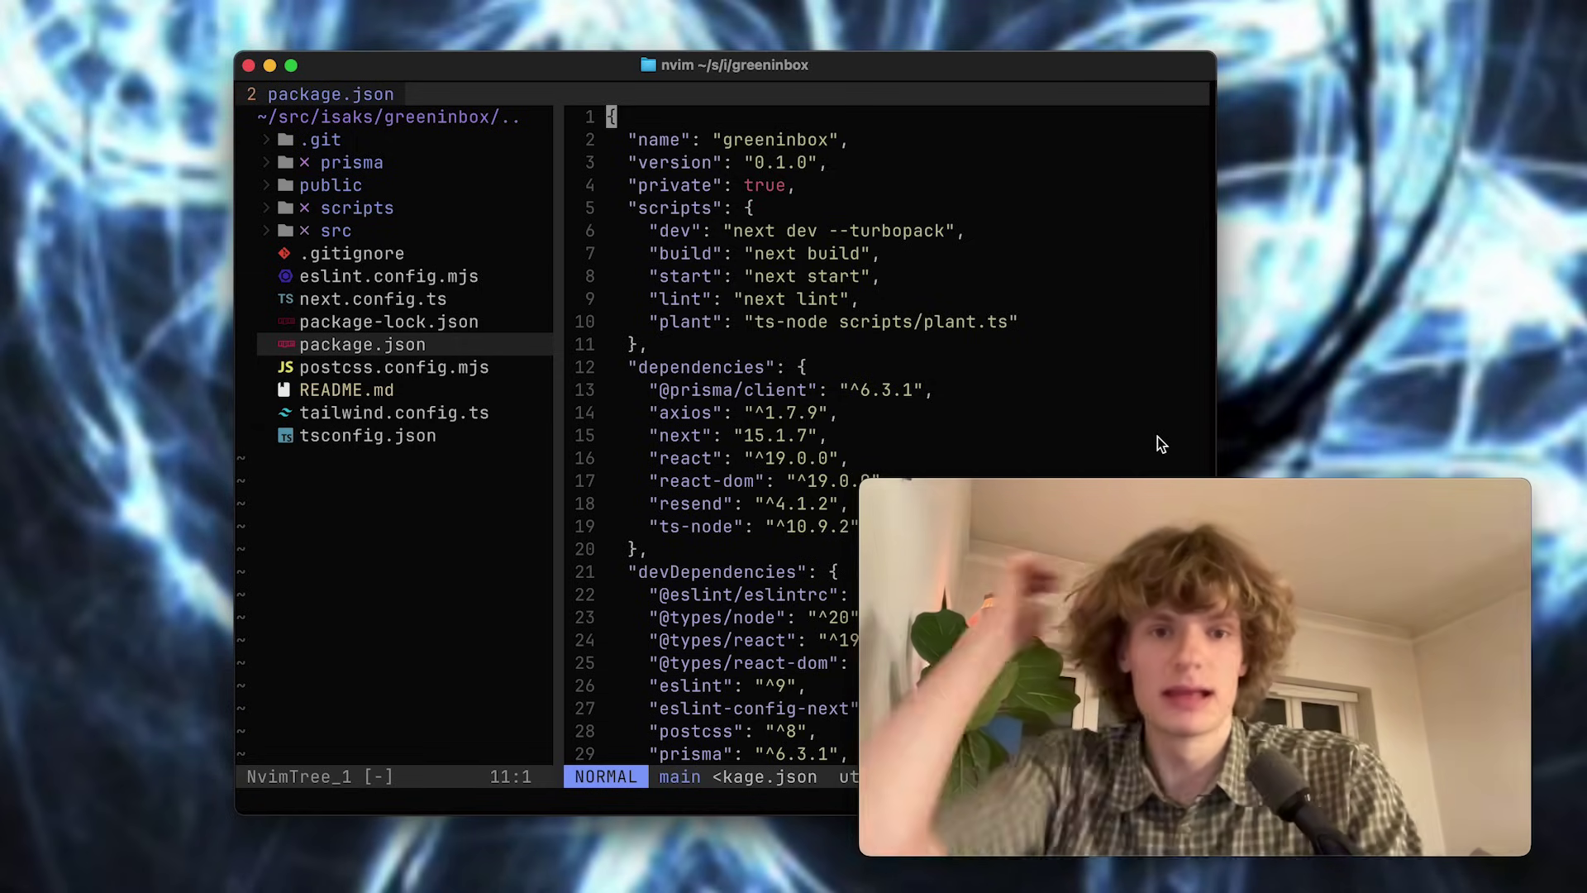
# Close the file tree, live-grep to open src/app/layout.tsx and jump through it.
pyautogui.hotkey('ctrl', 'n')
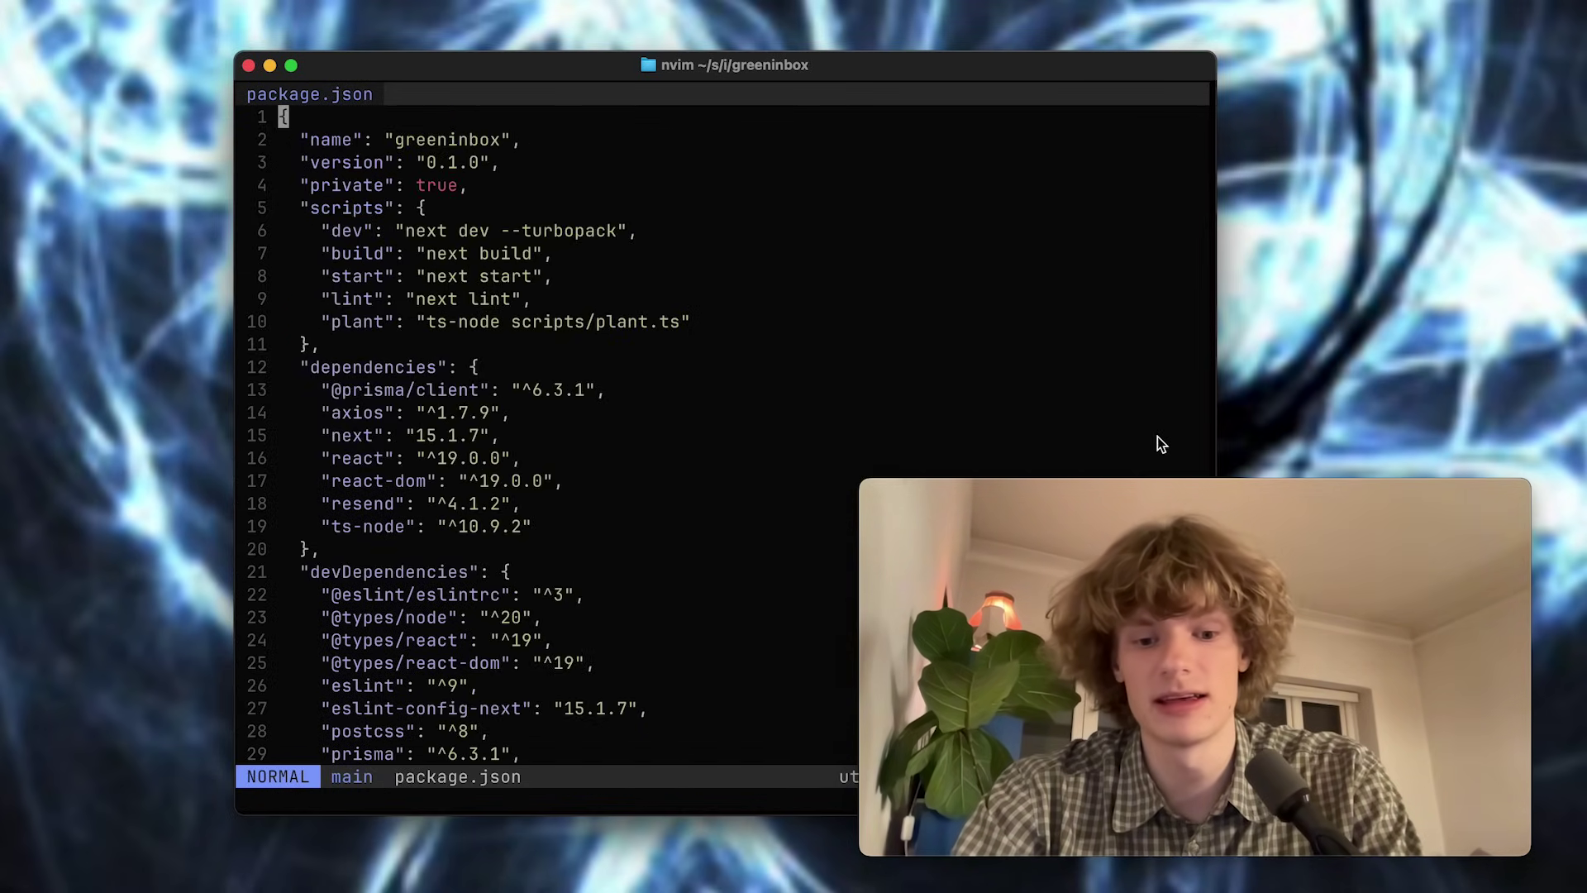
pyautogui.press('space')
pyautogui.write('fgapp')
pyautogui.press('Return')
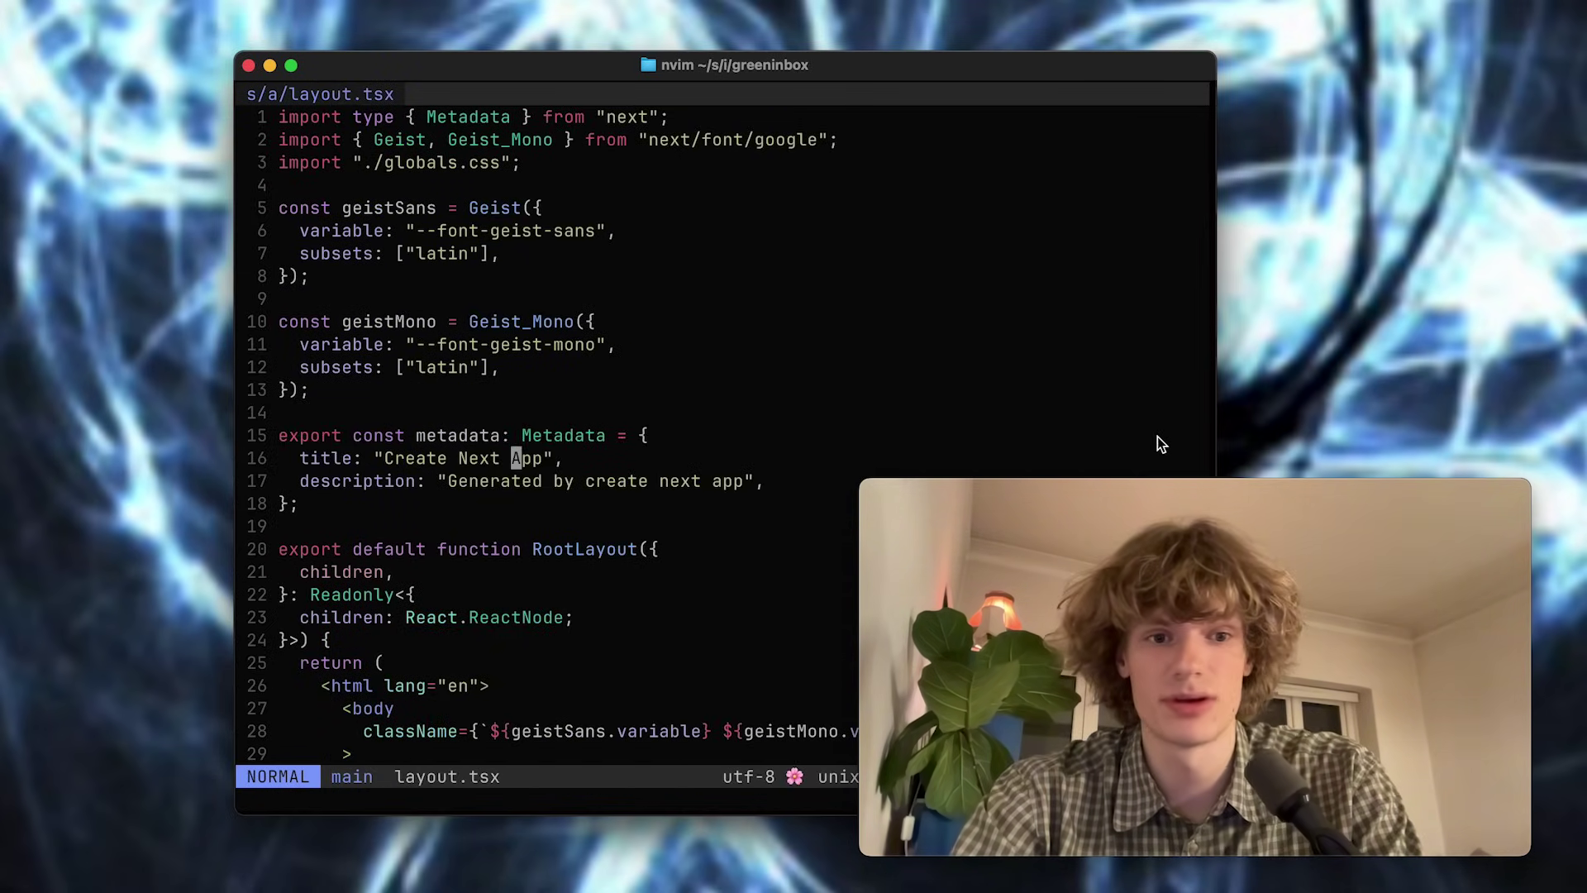
pyautogui.press('j')
pyautogui.press('j')
pyautogui.press('j')
pyautogui.press('j')
pyautogui.press('j')
pyautogui.press('j')
pyautogui.press('G')
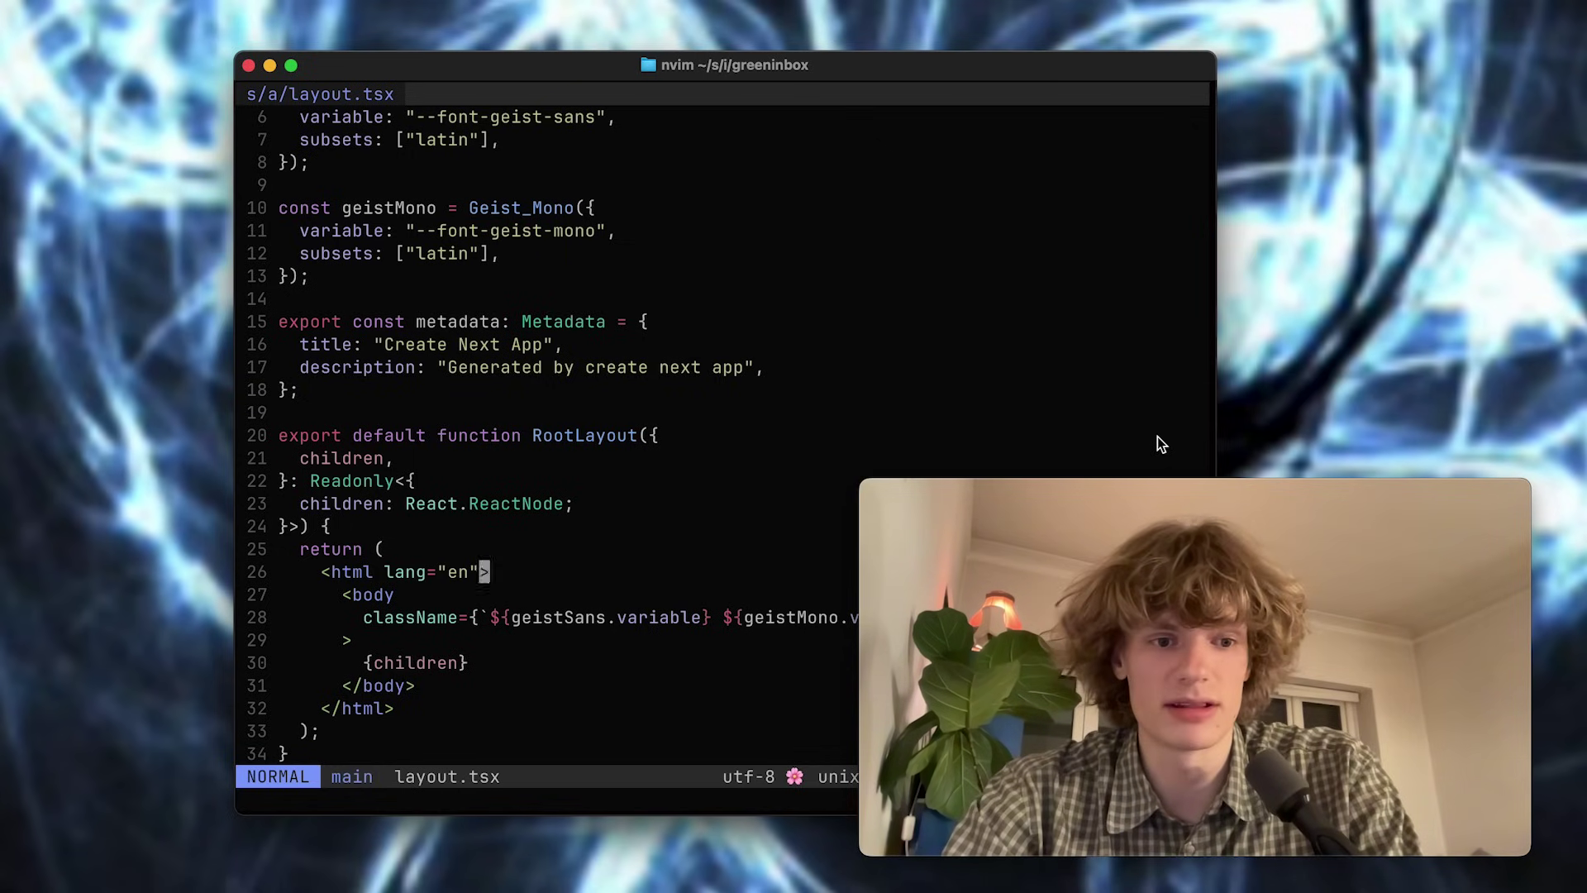
pyautogui.hotkey('ctrl', 'o')
pyautogui.hotkey('ctrl', 'o')
pyautogui.hotkey('ctrl', 'i')
pyautogui.hotkey('ctrl', 'i')
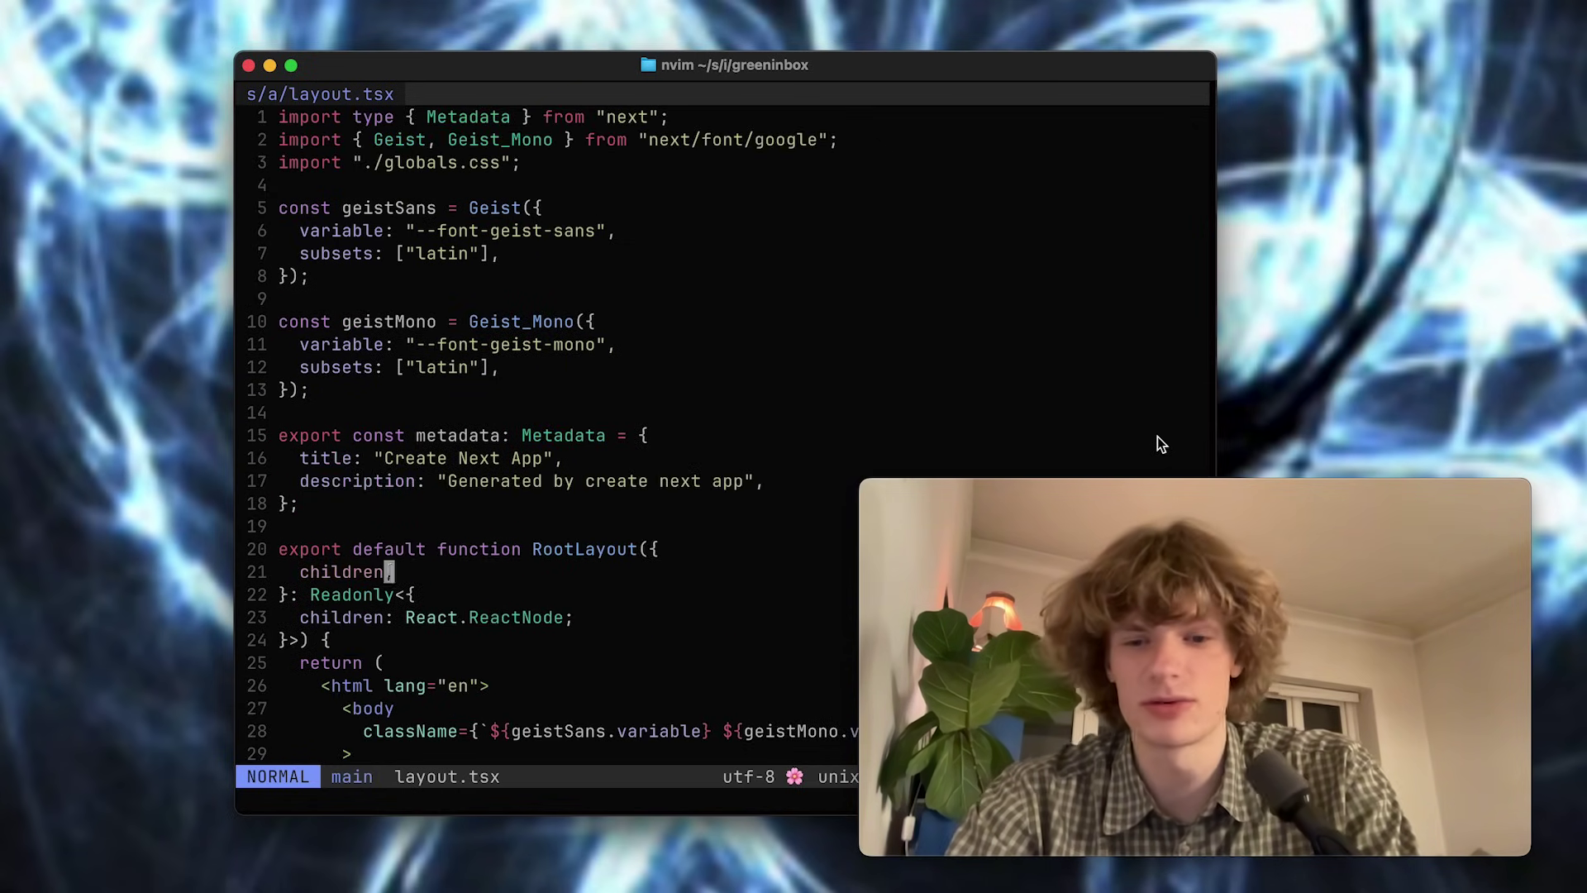
pyautogui.hotkey('ctrl', 'i')
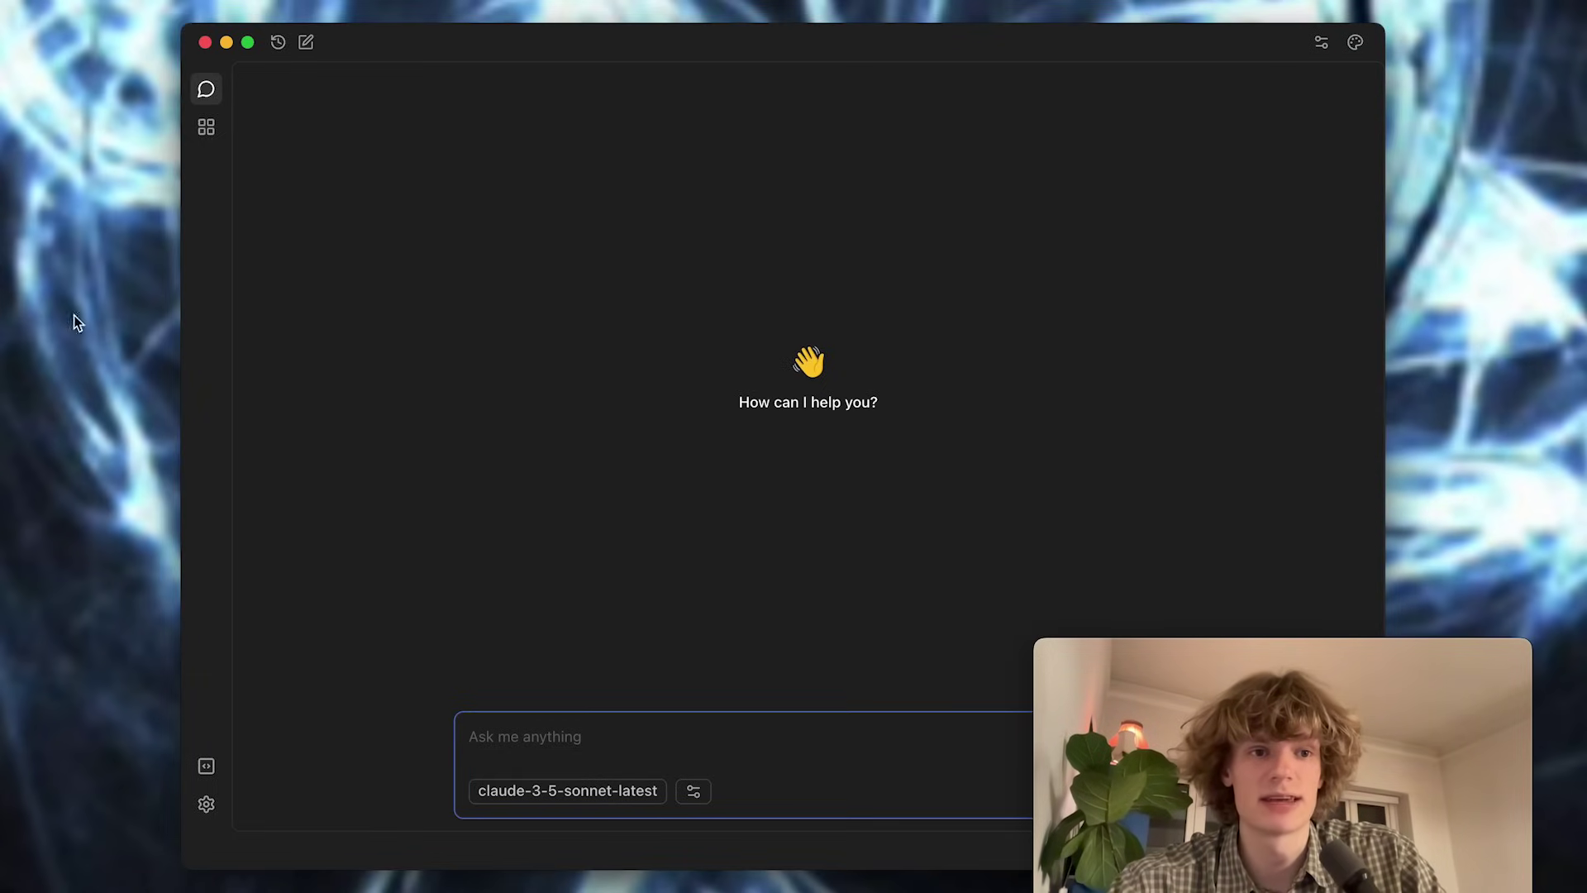
# Read claude-3-5-sonnet-latest's Brainfuck Hello World reply in Jan, then bring up the Anthropic Console in Firefox.
pyautogui.moveTo(497, 63); pyautogui.dragTo(561, 30)
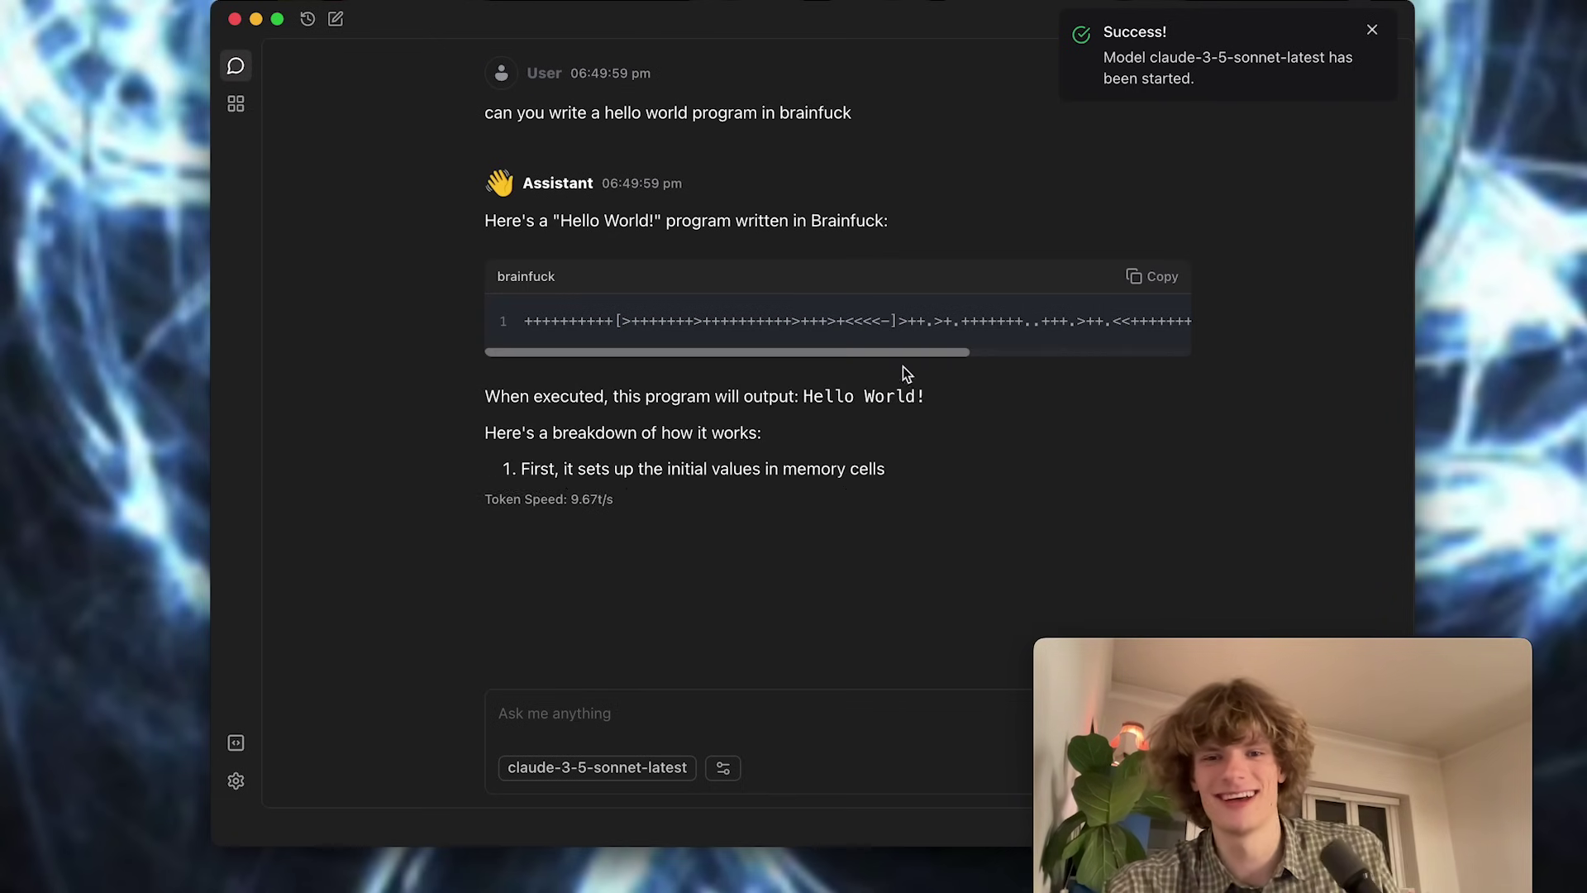
pyautogui.hscroll(5, 943, 338)
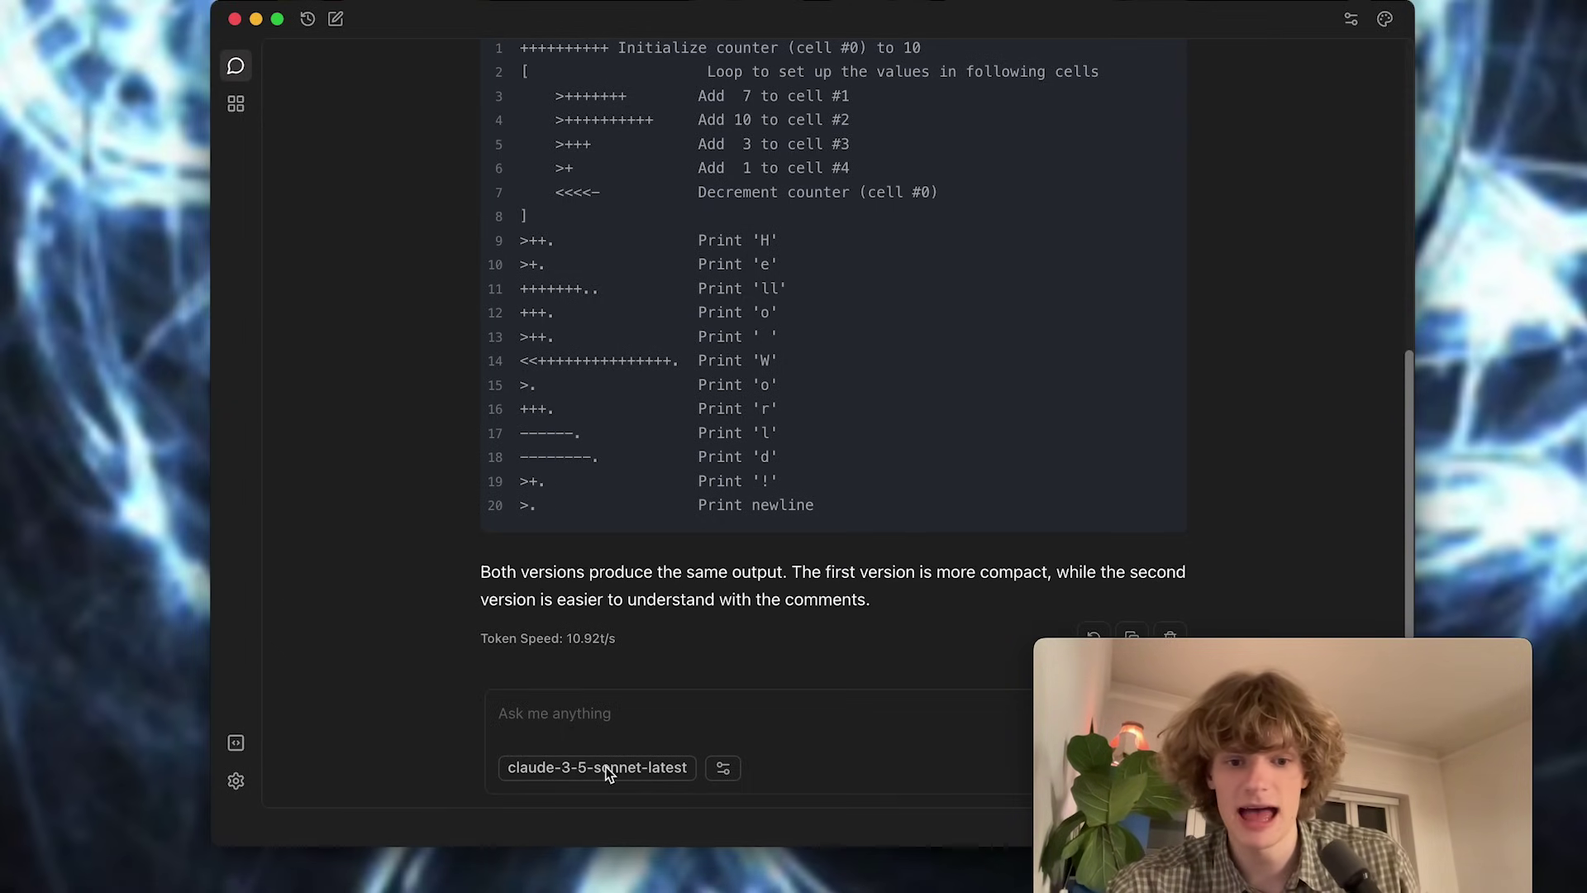
pyautogui.click(576, 889)
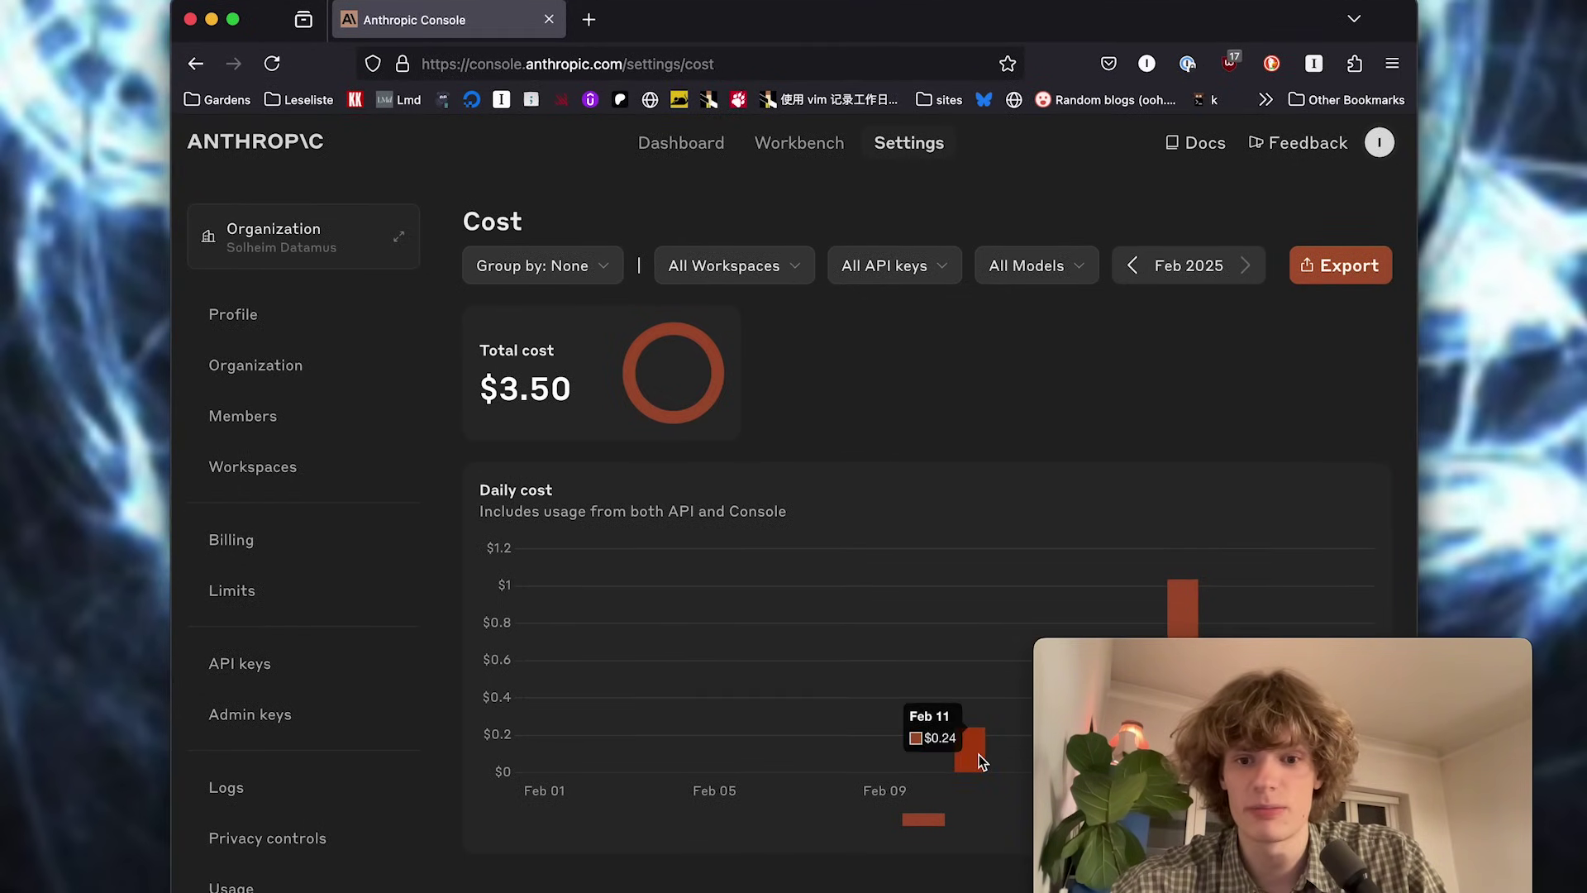
# Review the February 2025 cost overview ($3.50 total), then switch to the next app window with Cmd+Tab.
pyautogui.moveTo(1153, 643); pyautogui.dragTo(953, 552)
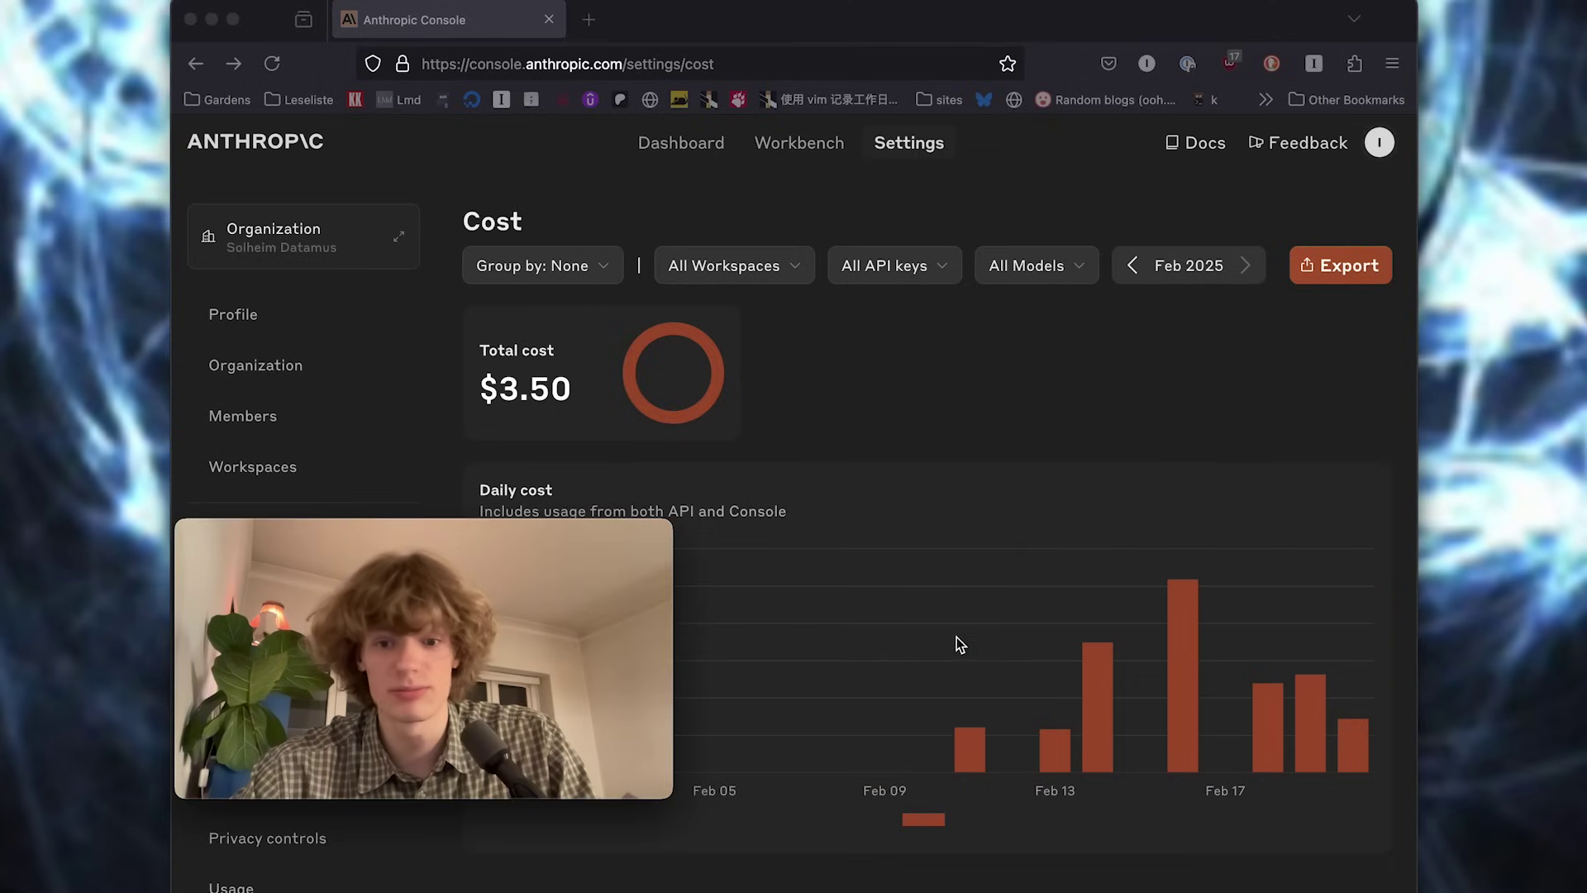
pyautogui.moveTo(470, 533); pyautogui.dragTo(1263, 651)
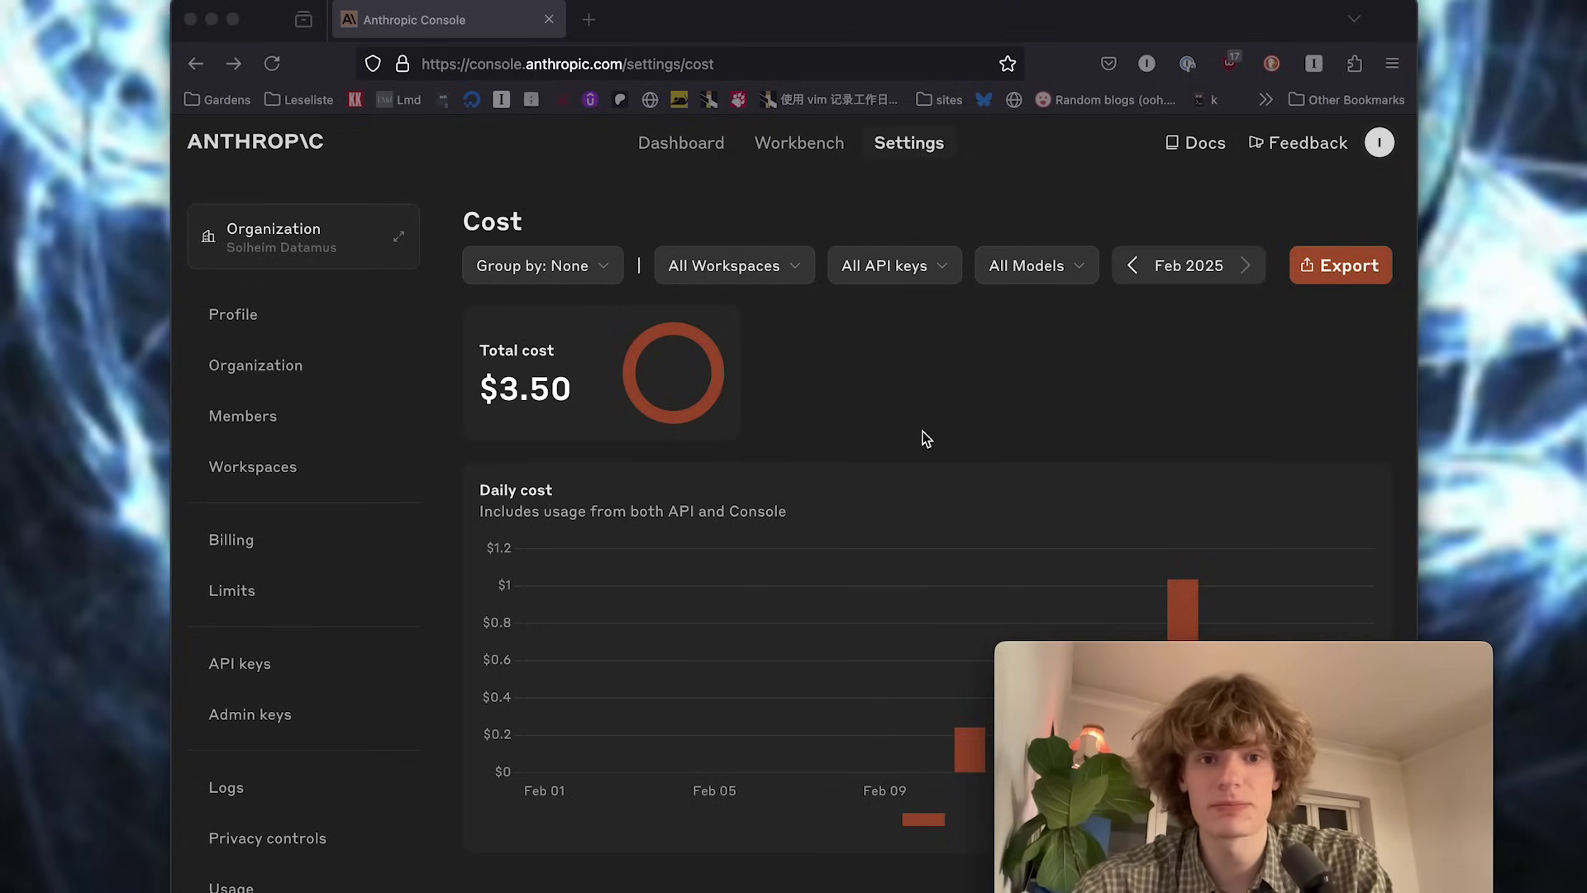
pyautogui.press('super+Tab')
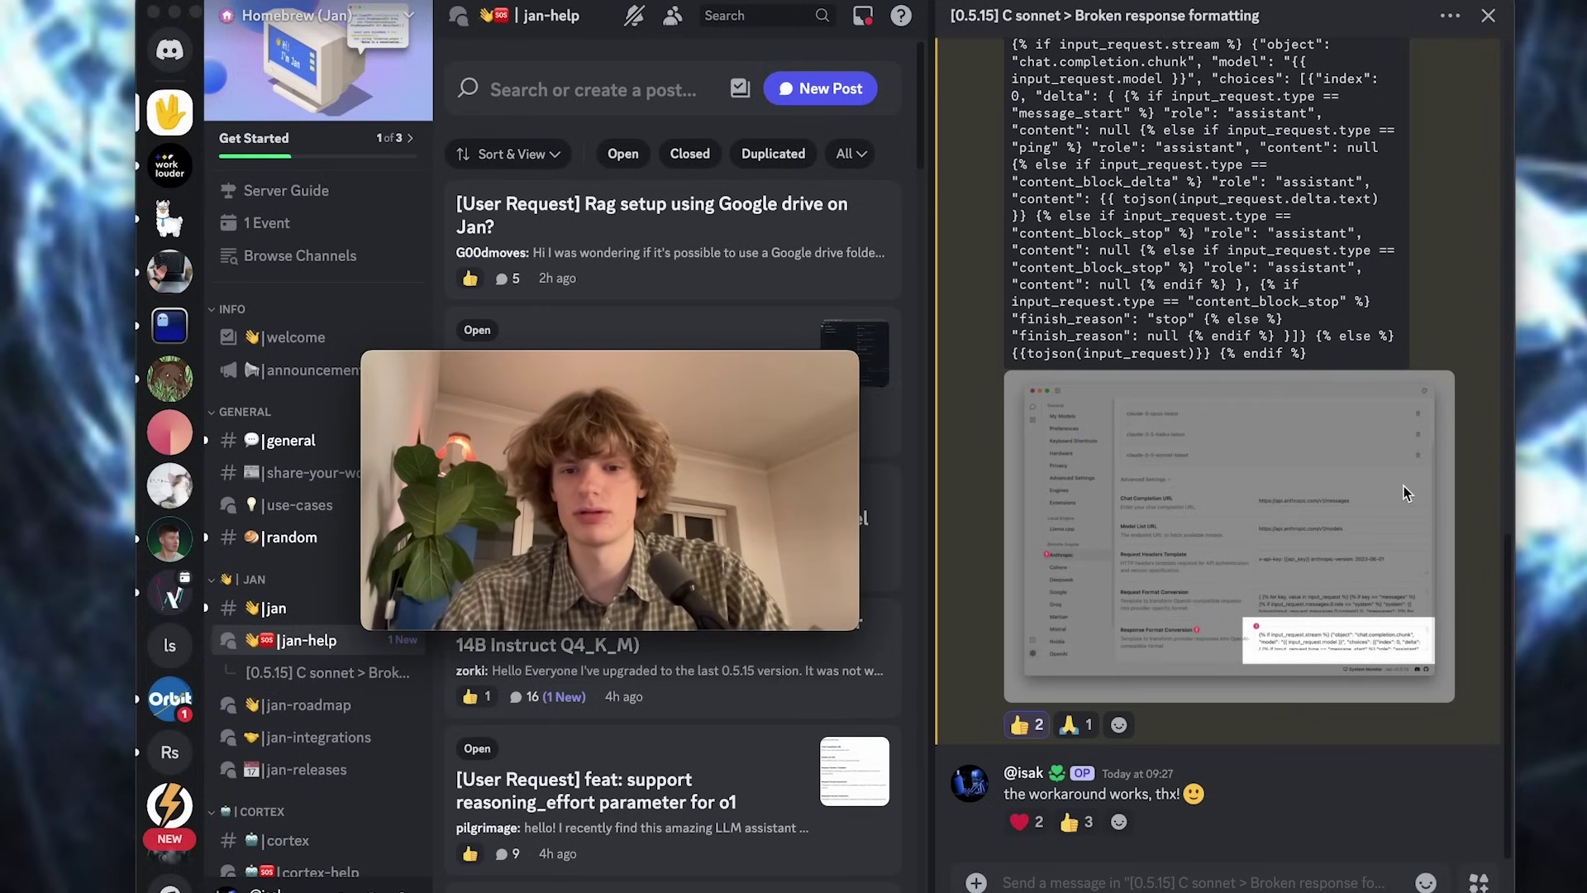
# Scroll the jan-help broken-formatting thread and select the workaround template code block.
pyautogui.scroll(15, 1407, 494)
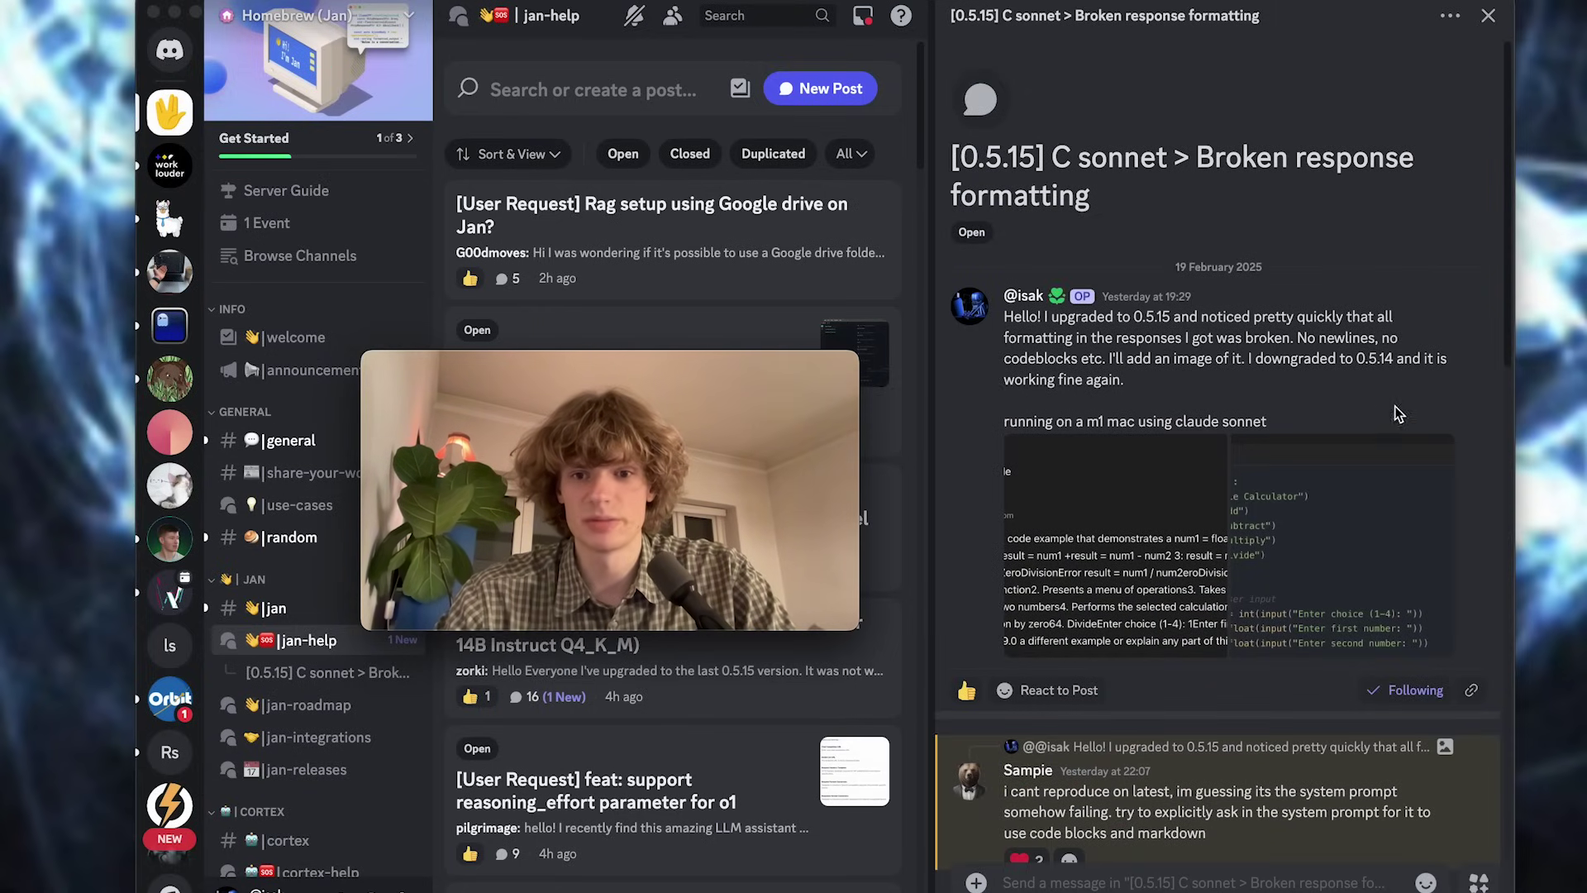
pyautogui.click(1291, 269)
pyautogui.scroll(-15, 1238, 354)
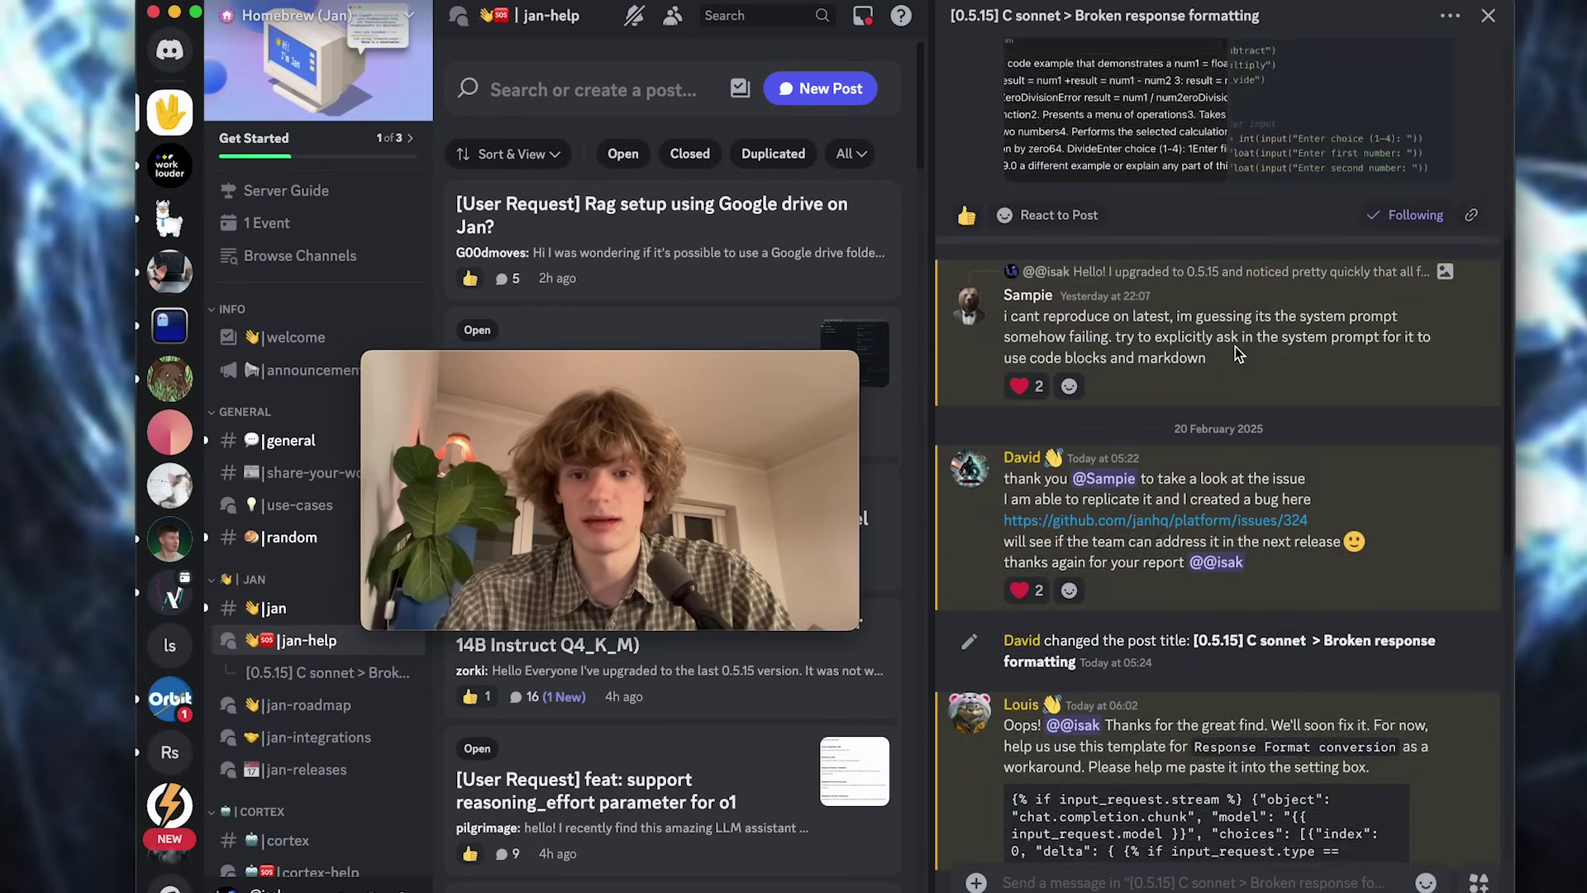
pyautogui.tripleClick(1238, 530)
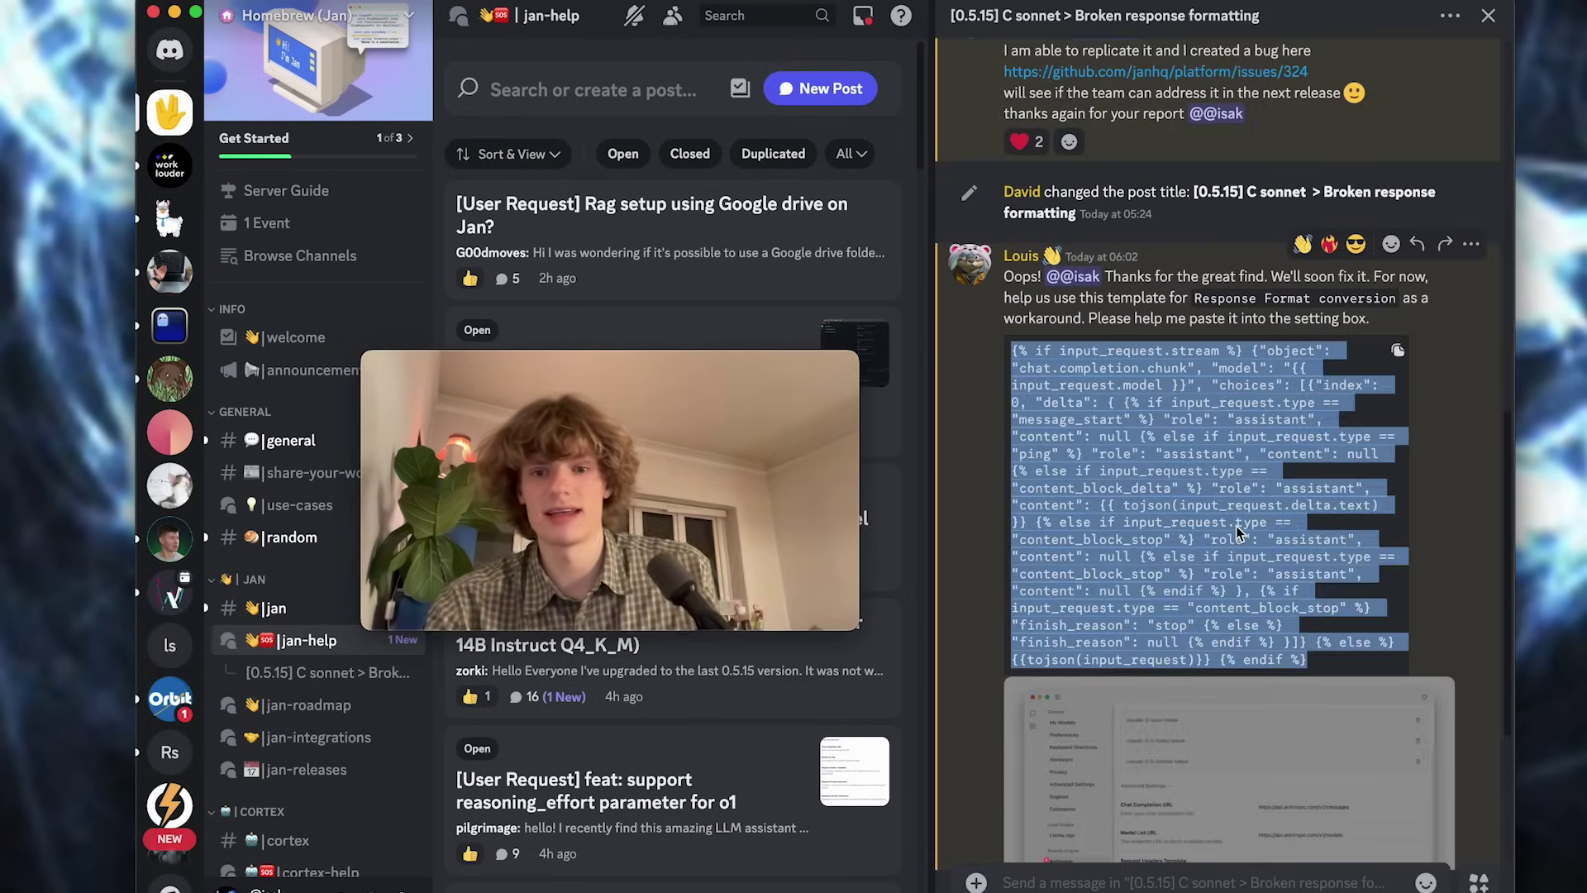
pyautogui.scroll(-4, 1249, 801)
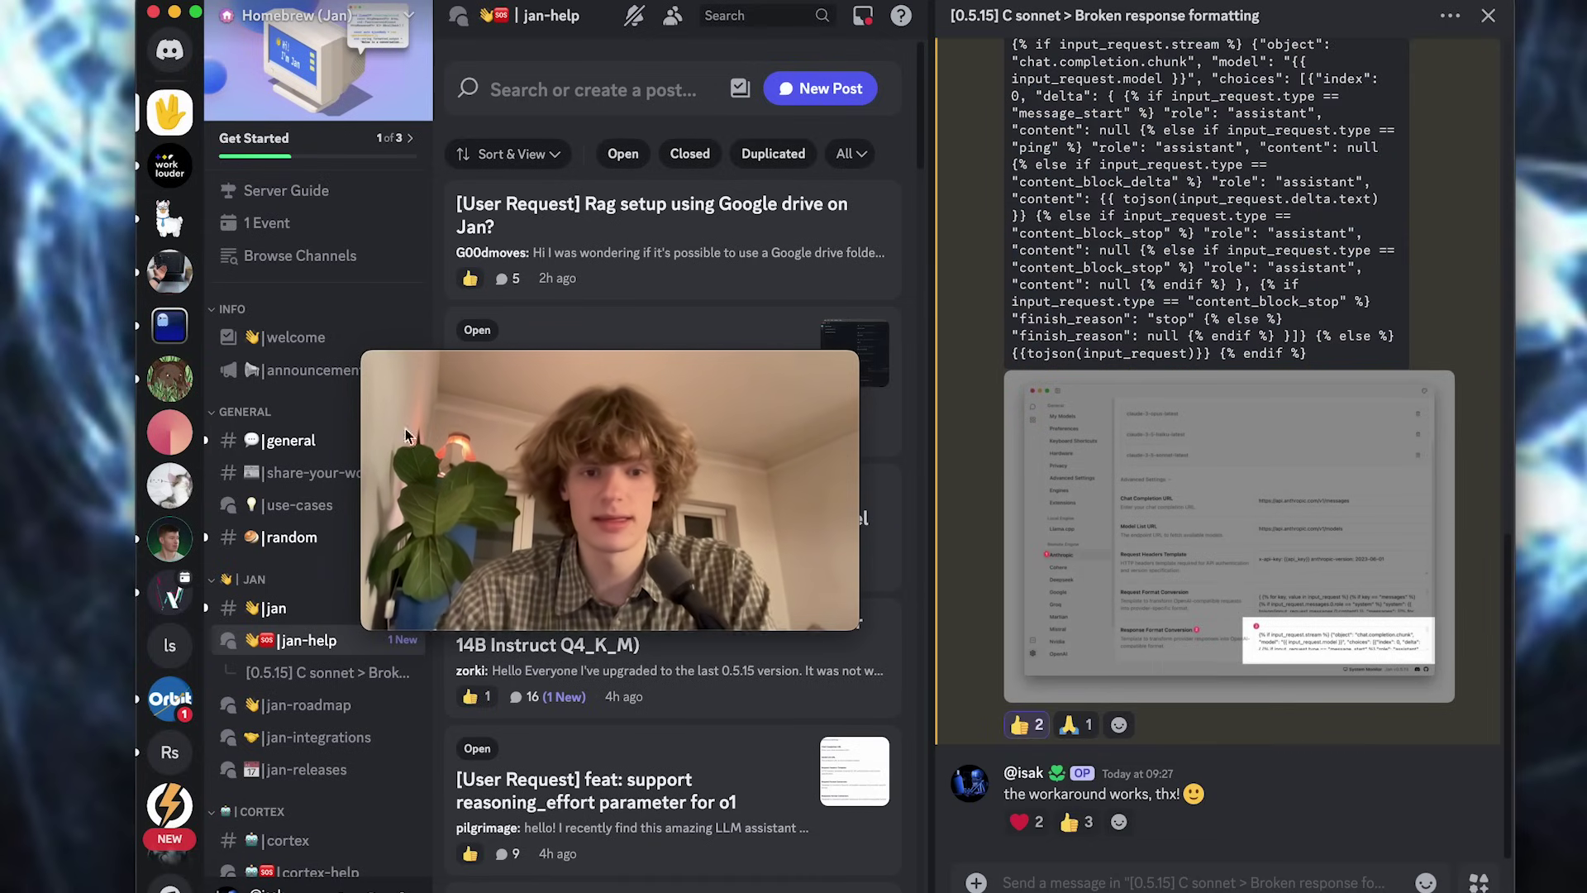
pyautogui.moveTo(603, 416); pyautogui.dragTo(942, 519)
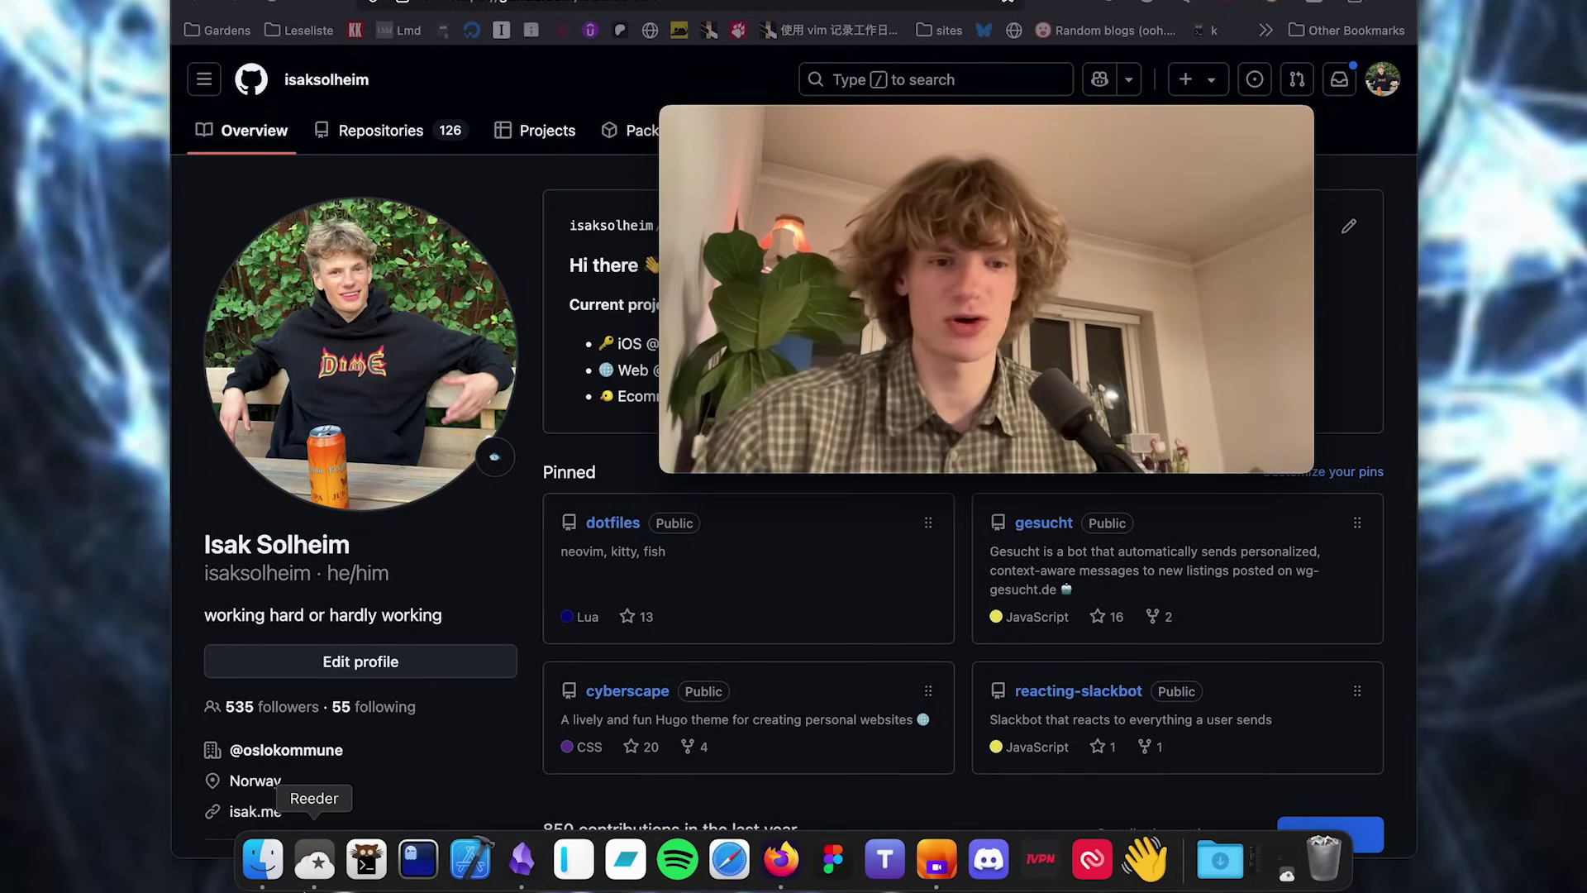
# Open Reeder and step through iOS Dev Weekly Issues 699, 692 and 691.
pyautogui.click(308, 886)
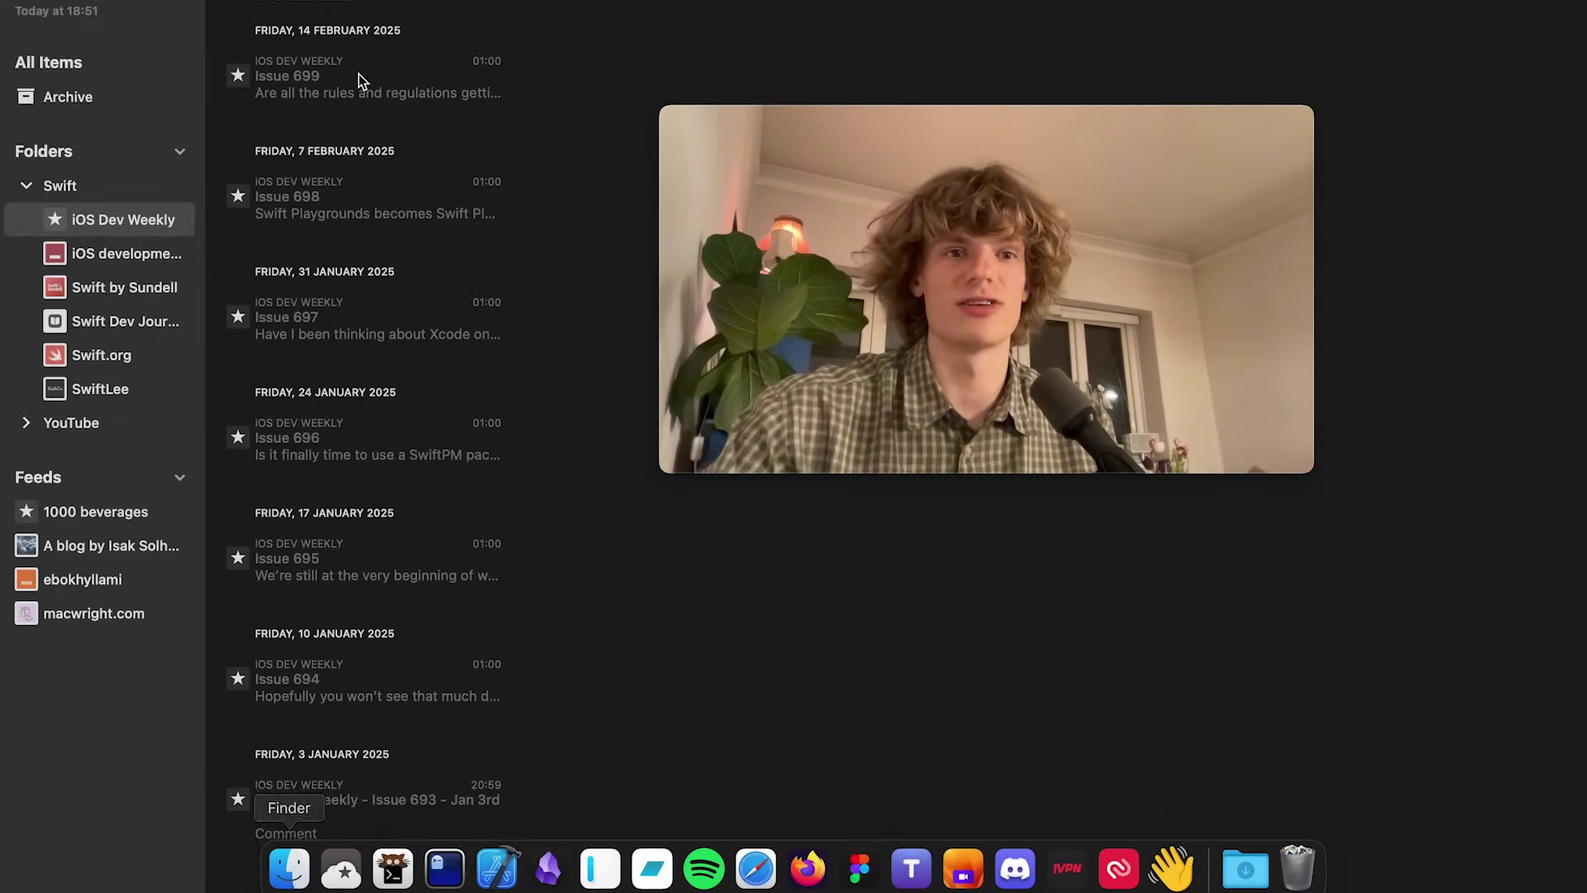
pyautogui.click(436, 105)
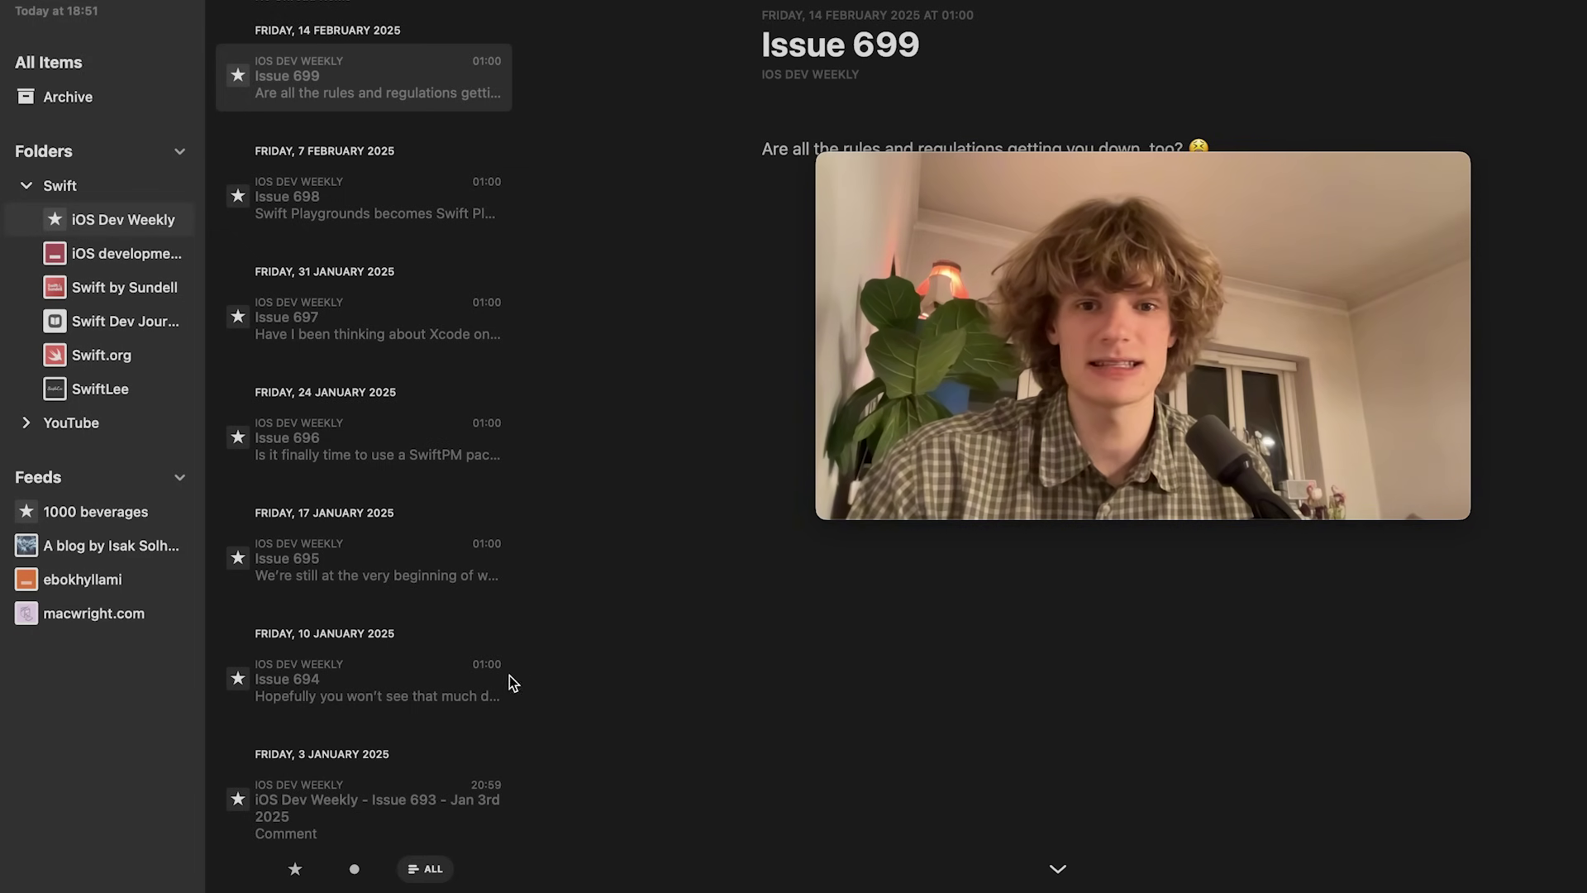
pyautogui.press('Down')
pyautogui.press('Down')
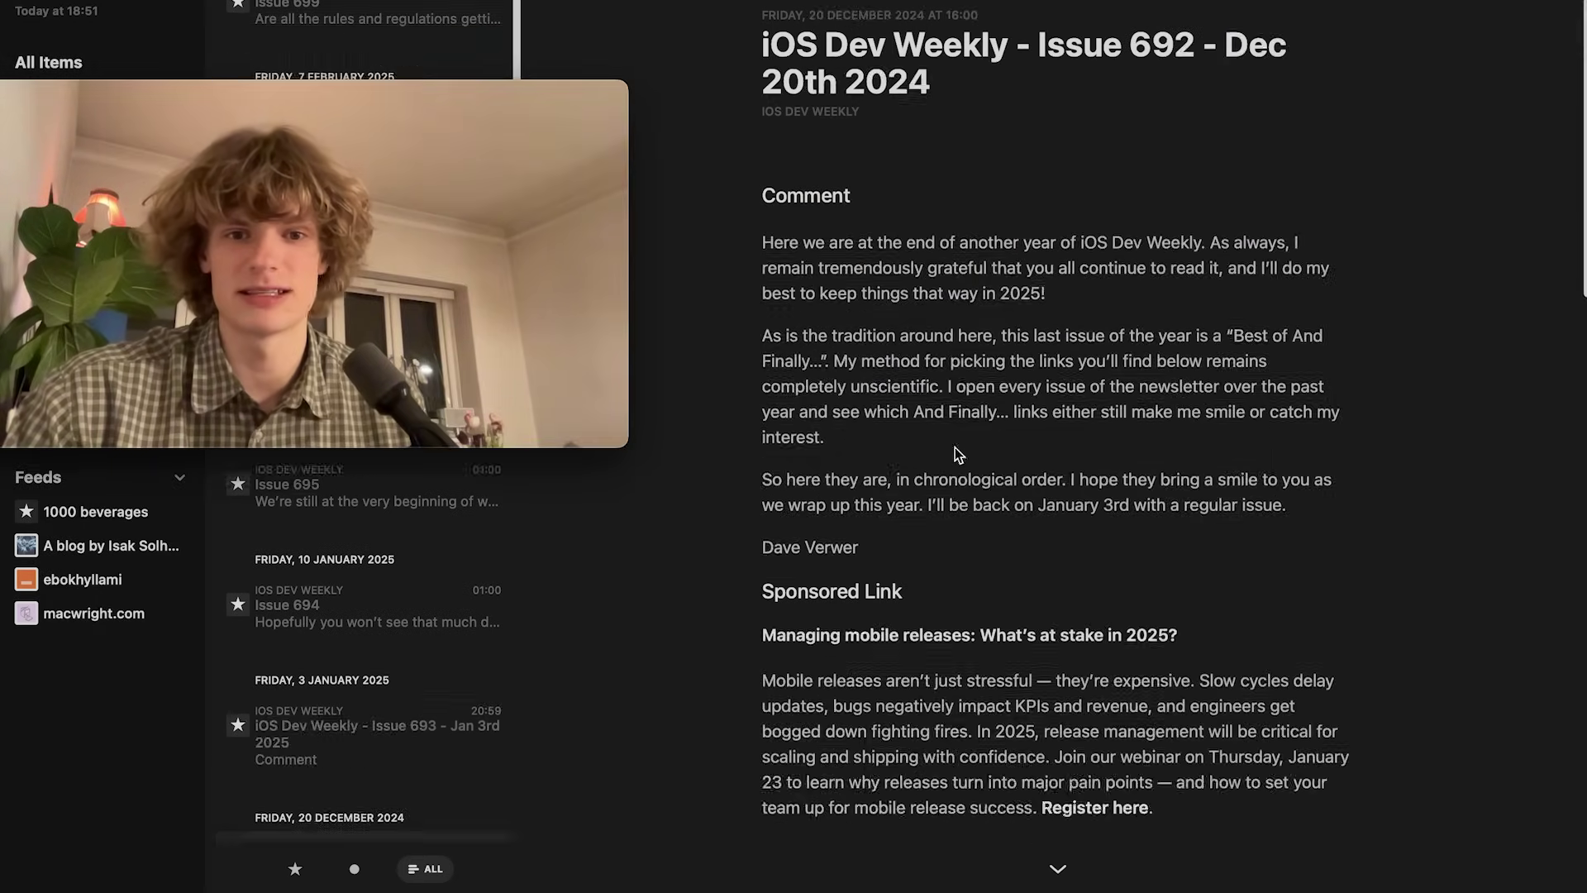
pyautogui.press('Down')
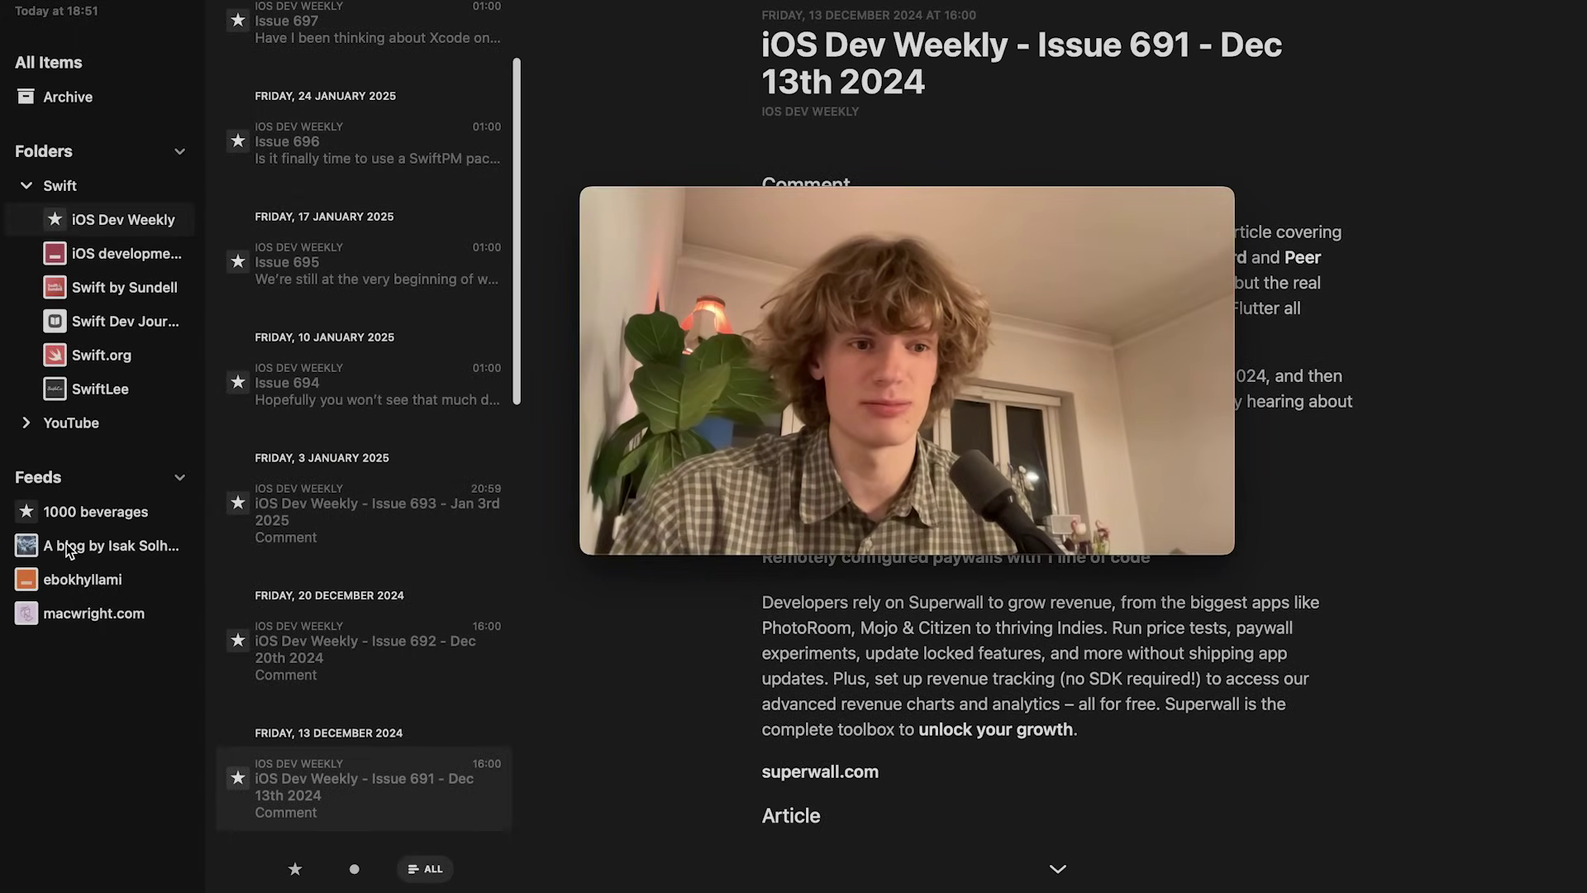
# Switch to the personal blog feed and read its latest post, My 2024 In Programming.
pyautogui.click(111, 546)
pyautogui.press('Down')
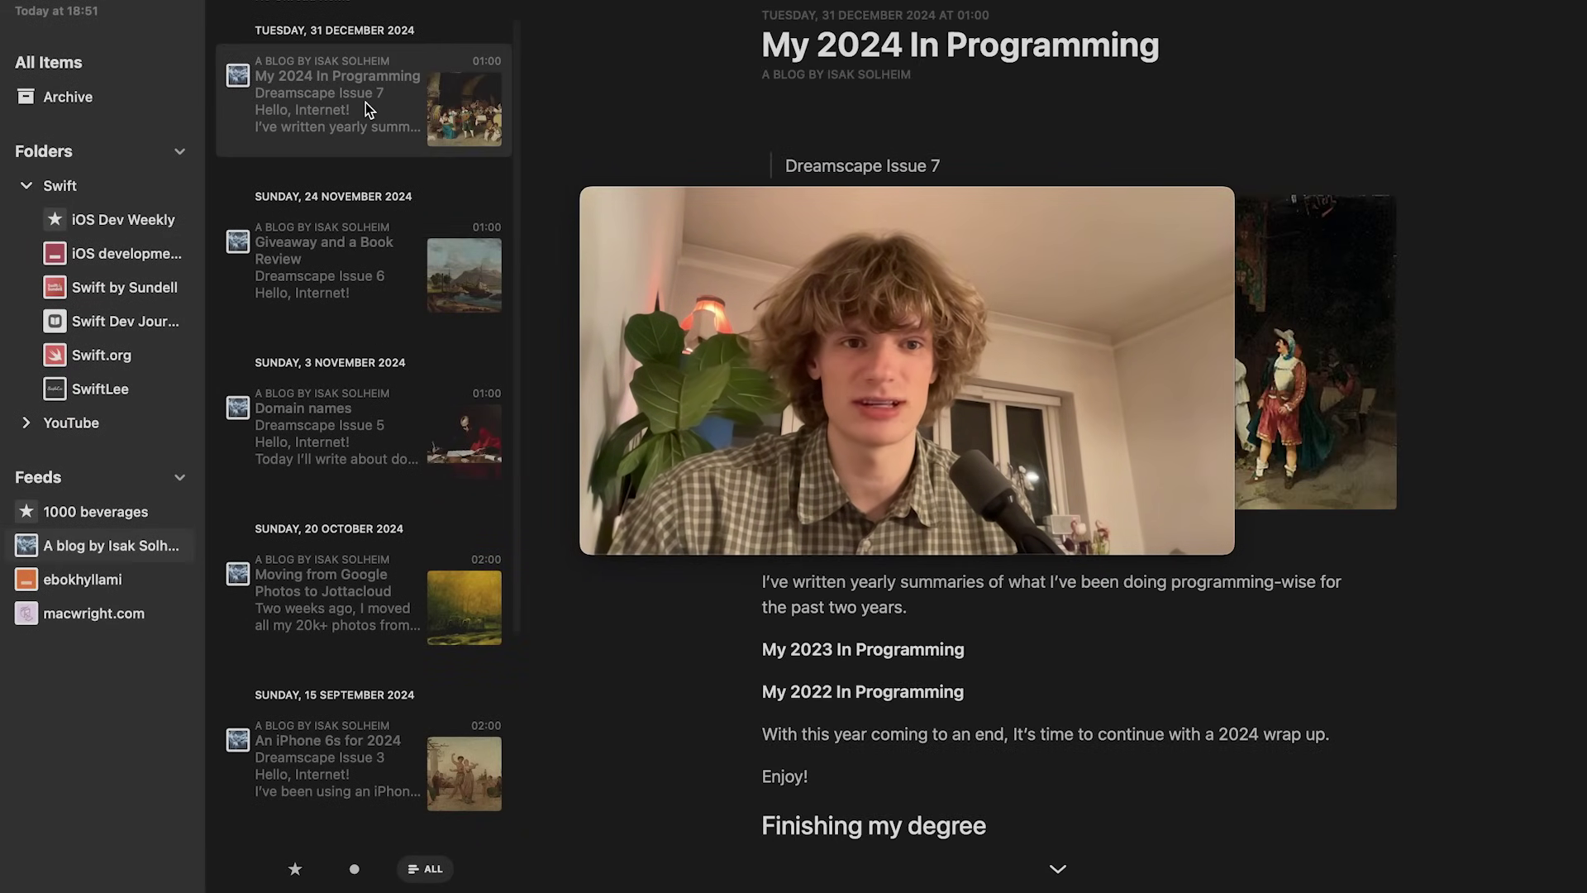
pyautogui.scroll(-20, 1206, 426)
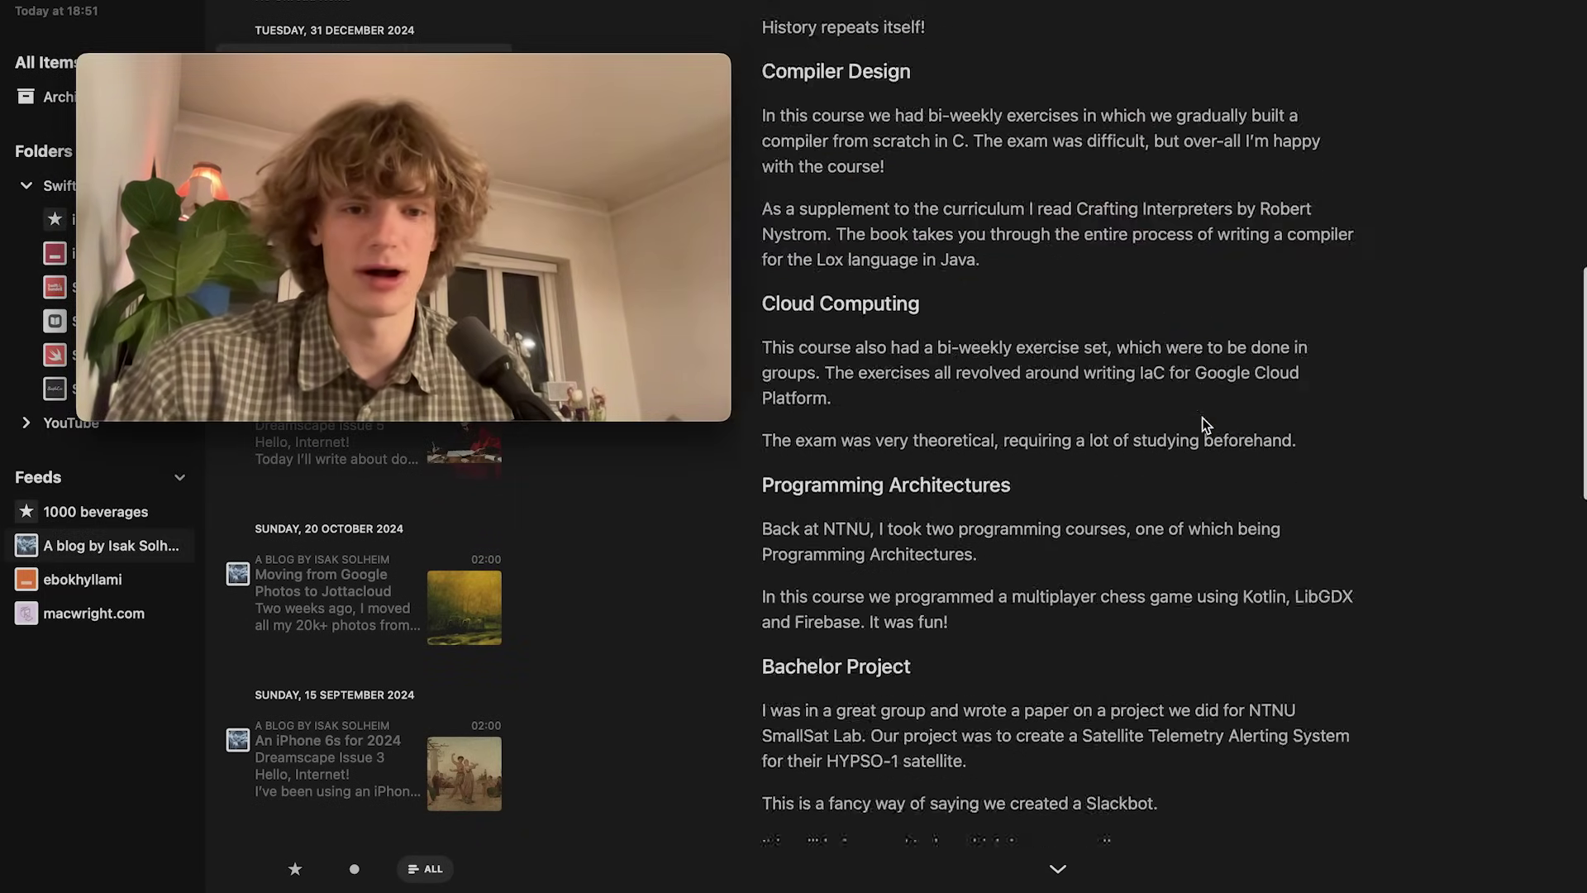
pyautogui.scroll(20, 1205, 425)
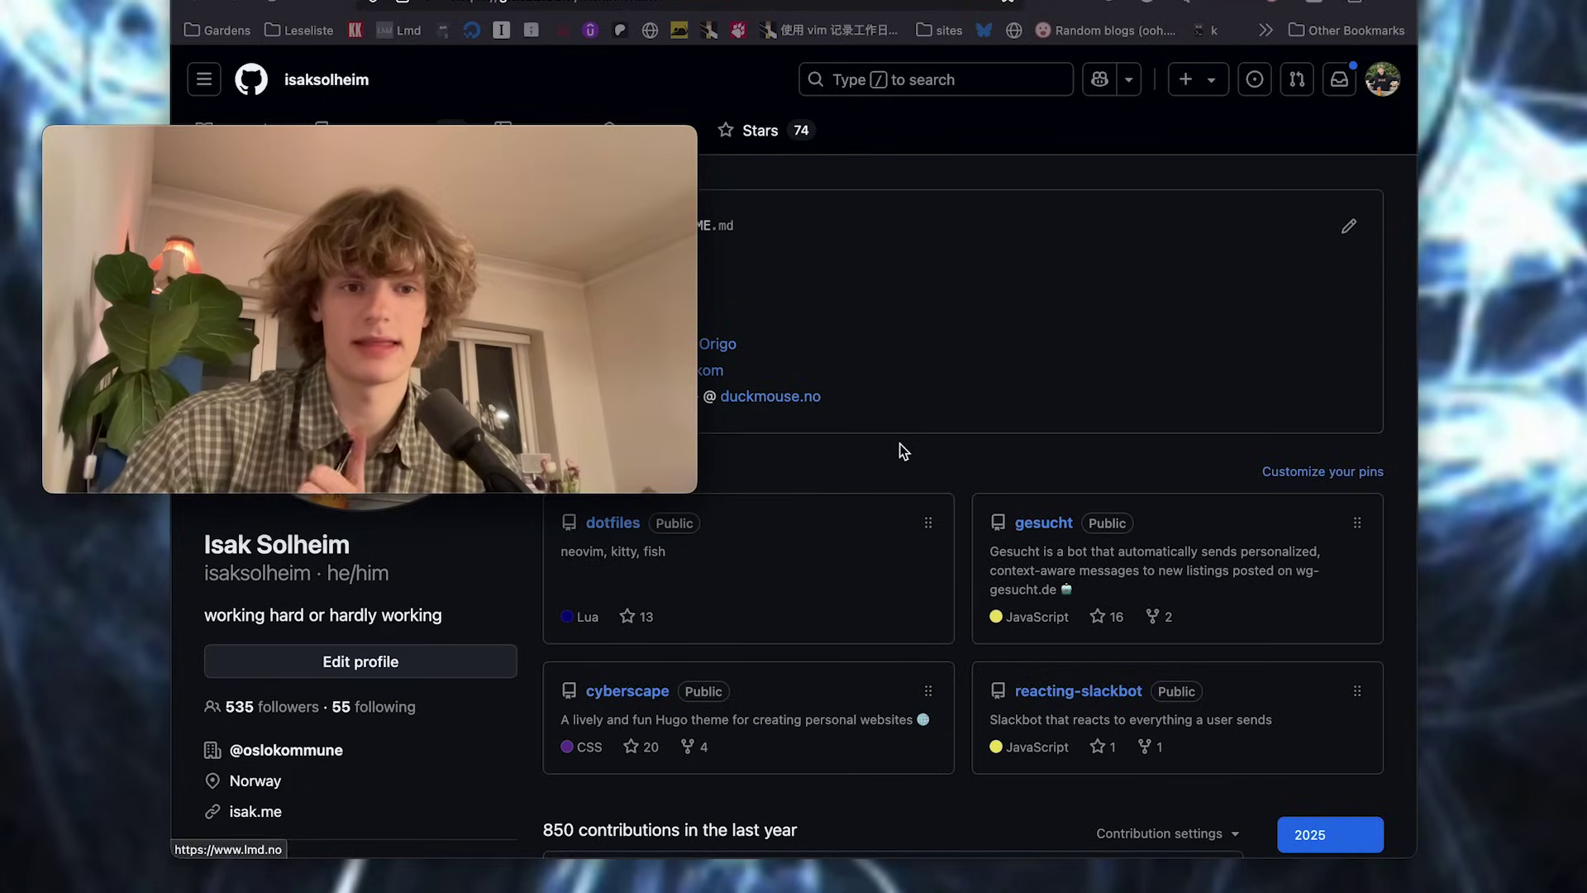
# Open Obsidian on the tour outline note and look over the outline up to ghostty.
pyautogui.moveTo(651, 858)
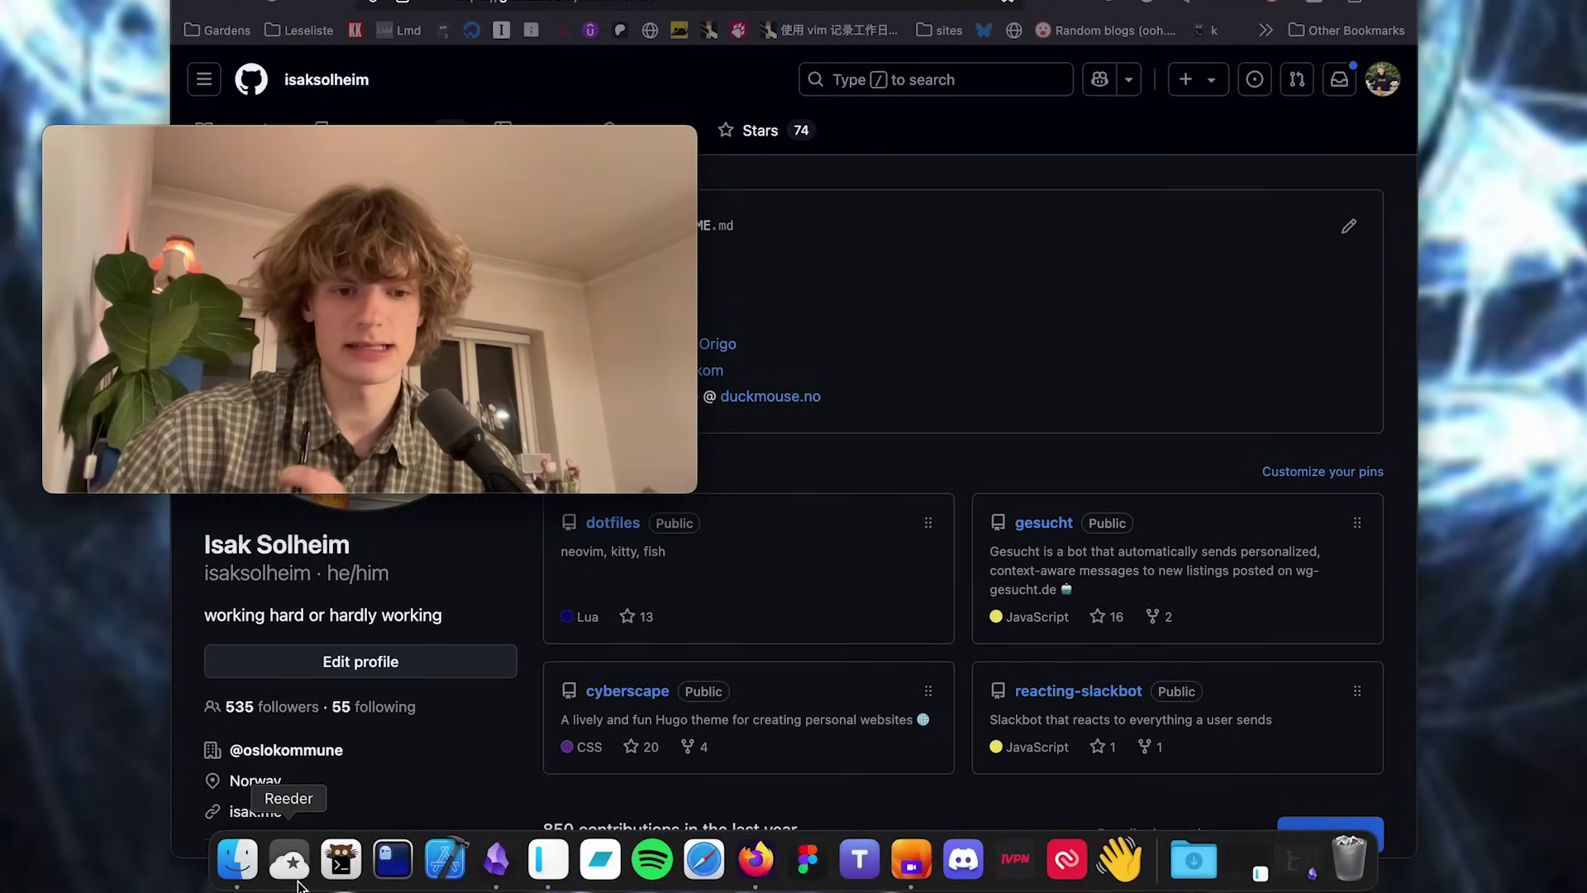
pyautogui.click(488, 878)
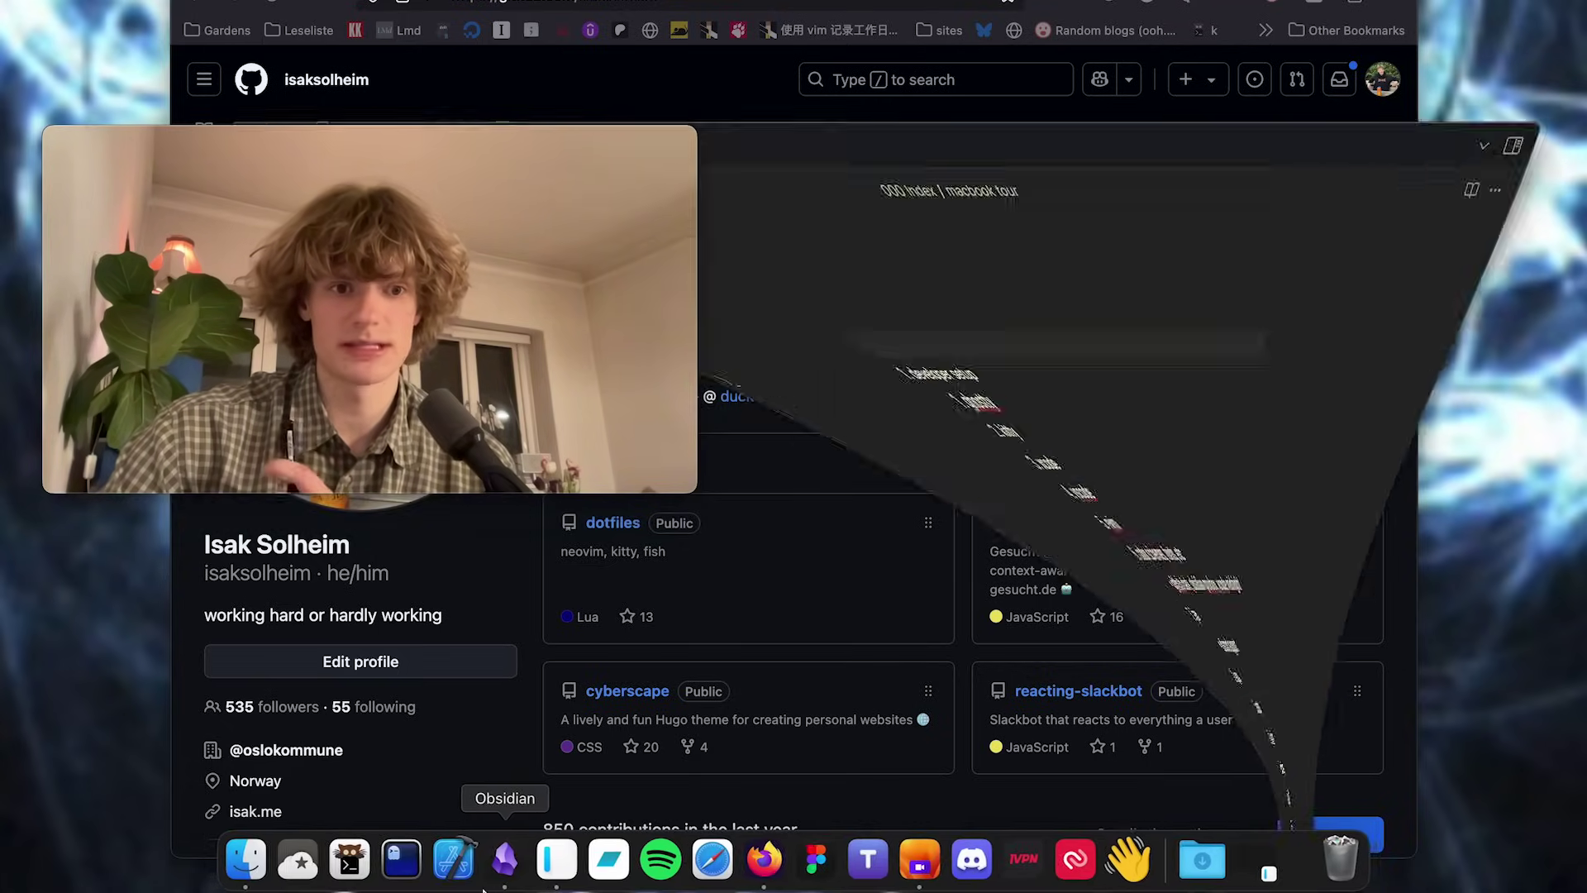
pyautogui.moveTo(45, 139); pyautogui.dragTo(238, 206)
pyautogui.moveTo(418, 280); pyautogui.dragTo(1175, 569)
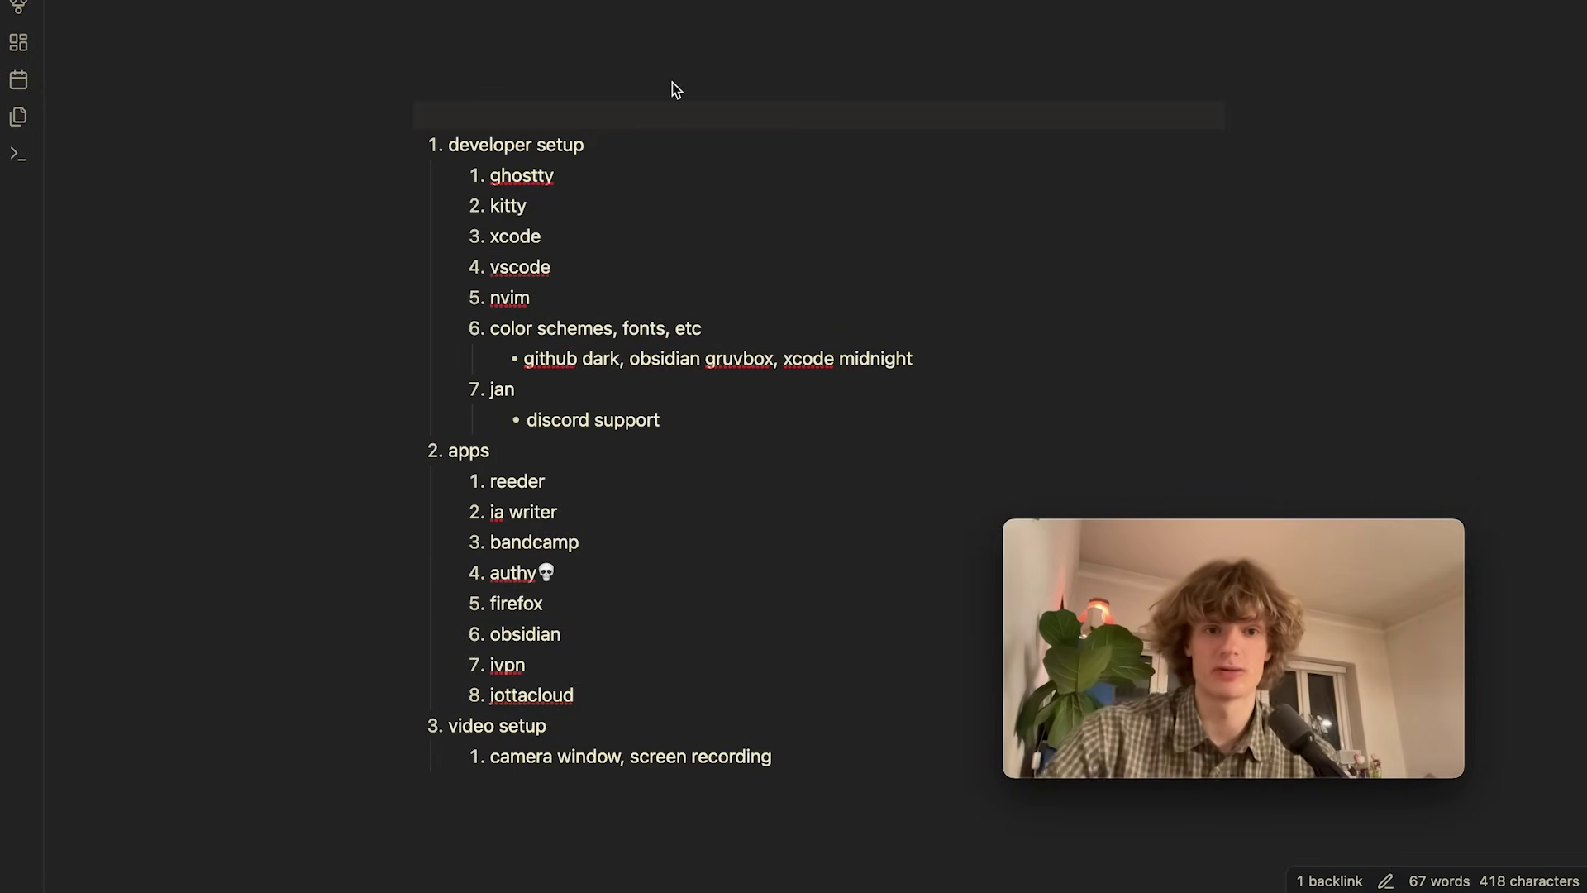
pyautogui.moveTo(772, 757); pyautogui.dragTo(496, 173)
pyautogui.click(506, 173)
pyautogui.moveTo(1006, 530); pyautogui.dragTo(794, 284)
# Add an '# obsidian gruvbox' heading on a new line above the outline.
pyautogui.click(716, 39)
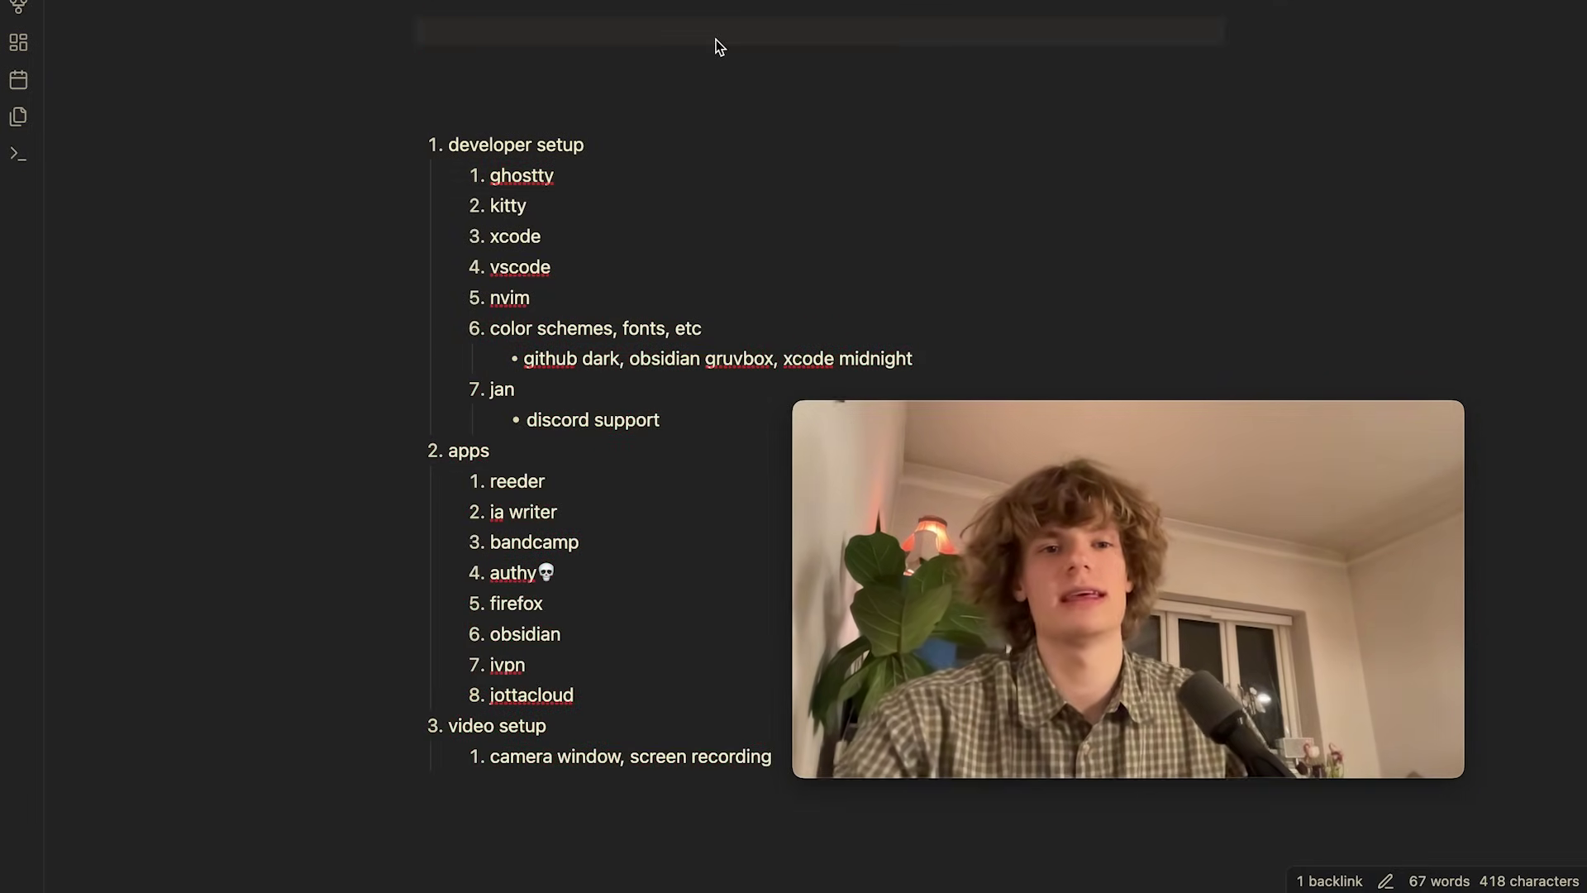
pyautogui.press('Return')
pyautogui.press('Return')
pyautogui.write('obsi')
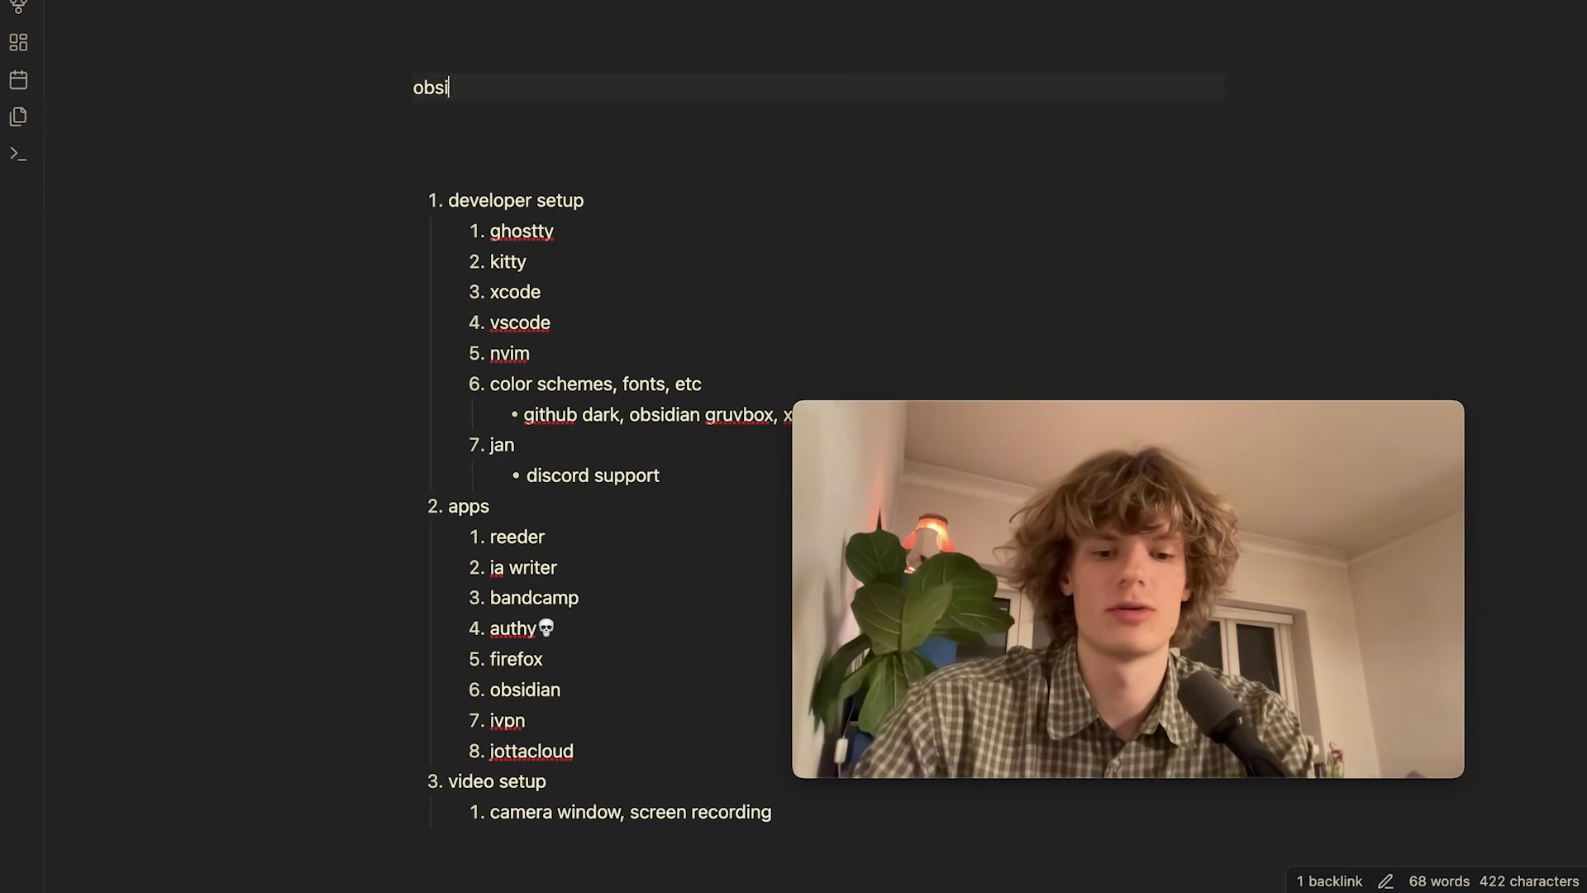
pyautogui.write('dian gruvbox')
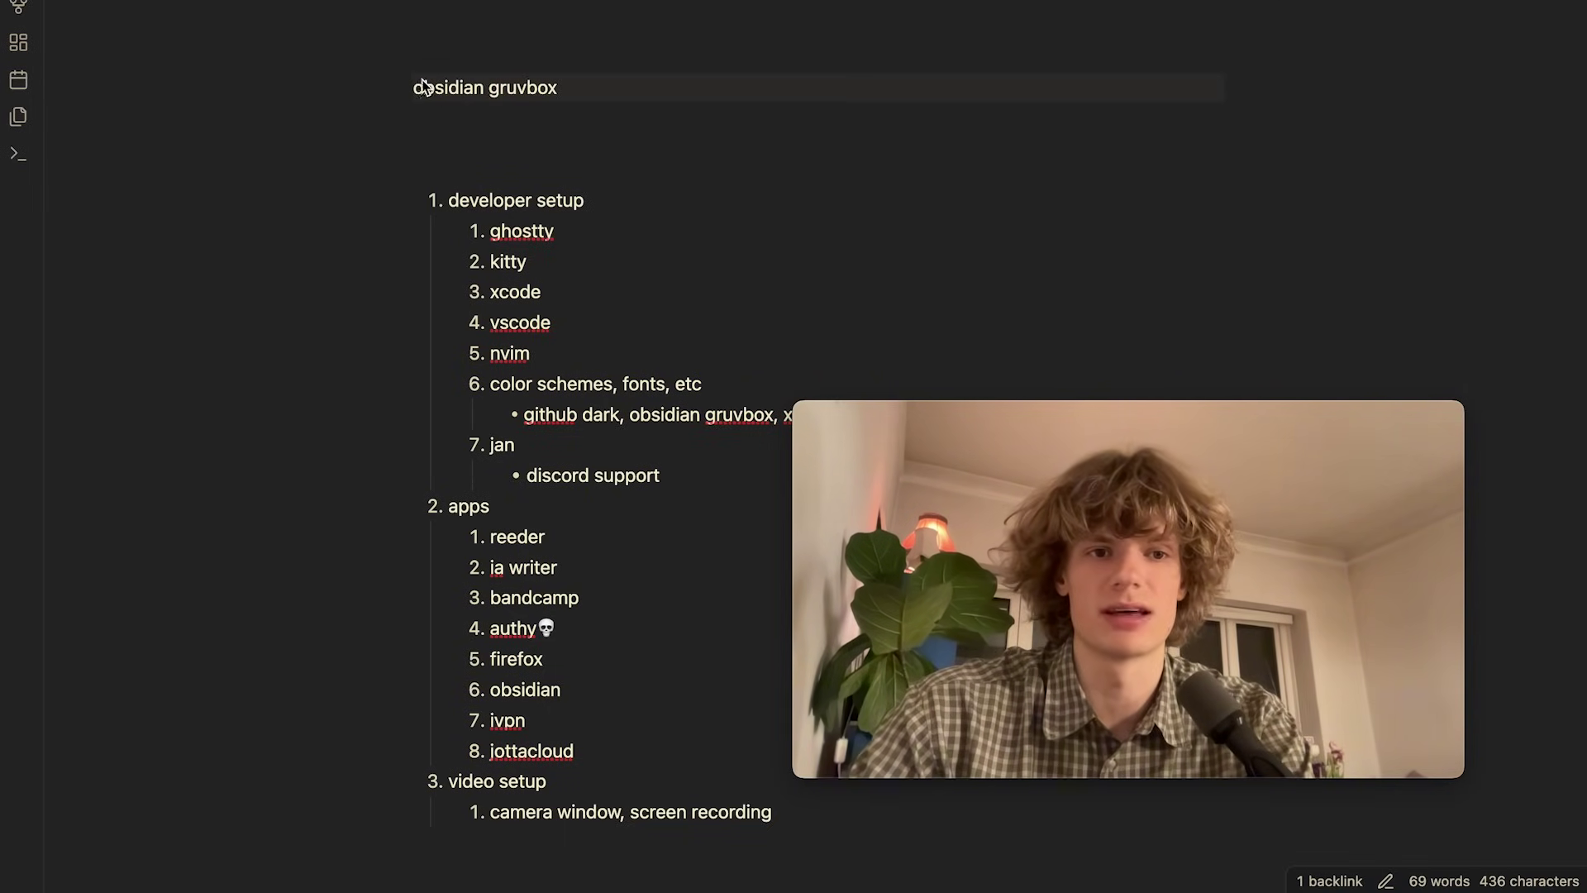
pyautogui.press('Down')
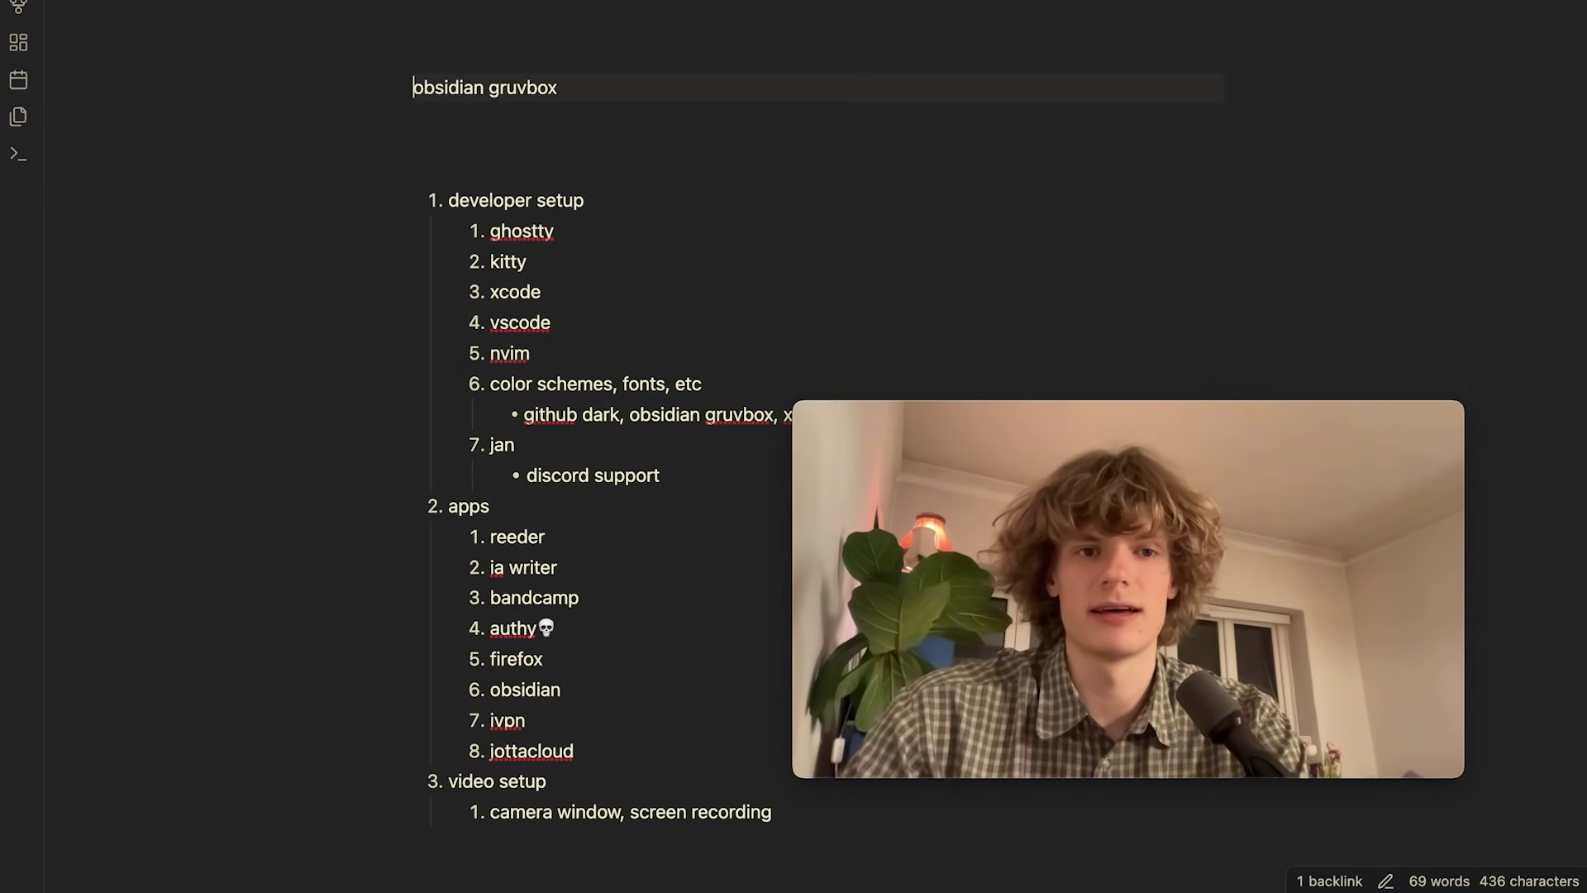
pyautogui.write('#')
pyautogui.press('Down')
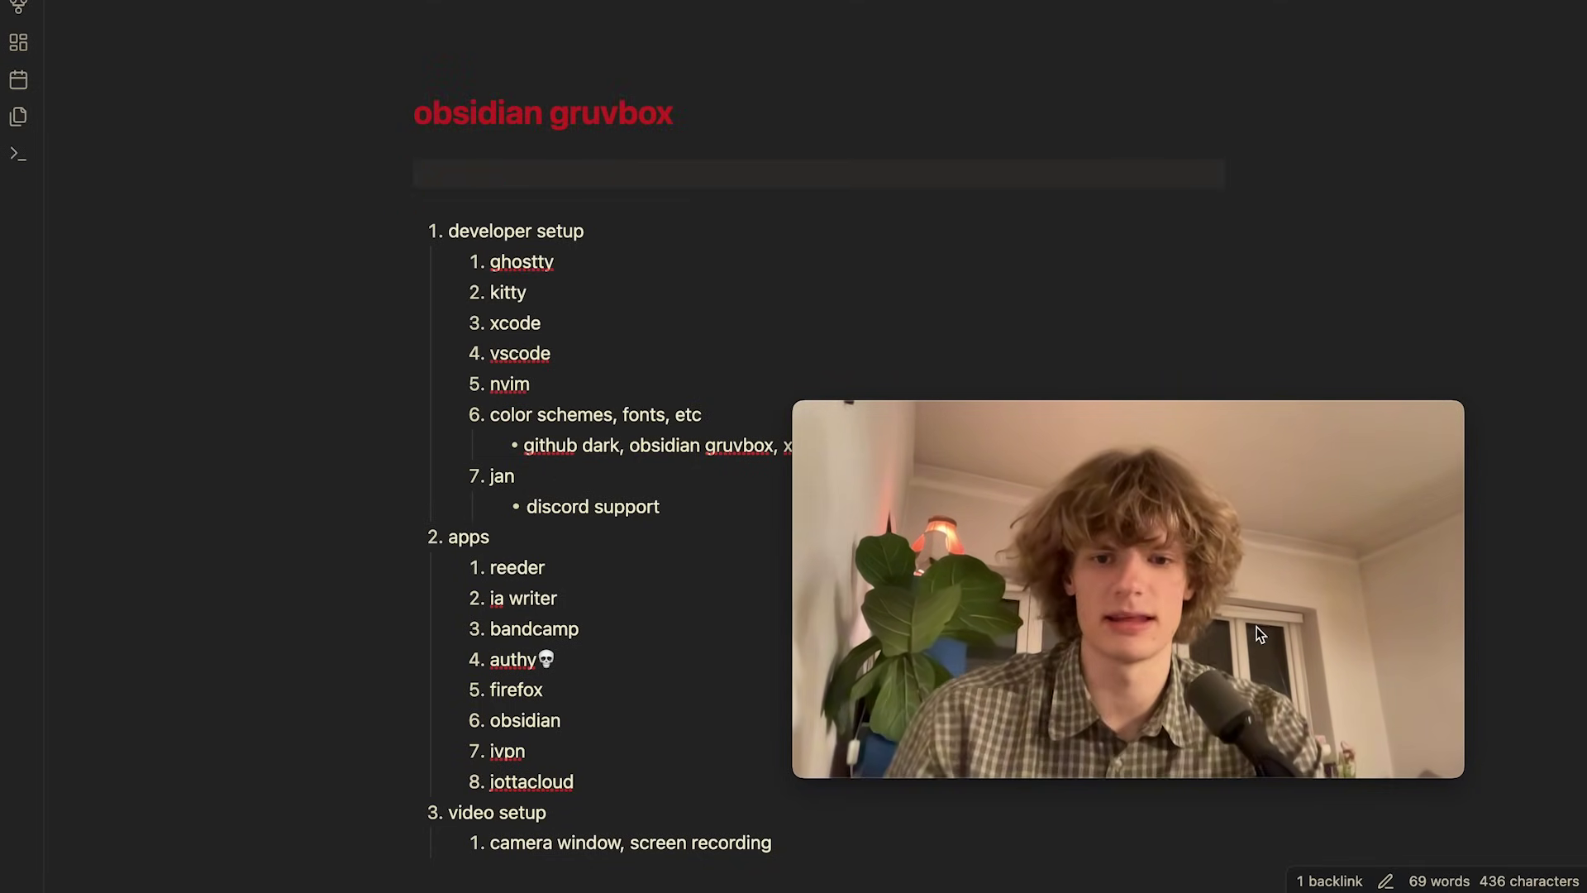
pyautogui.scroll(-3, 560, 308)
pyautogui.scroll(3, 557, 312)
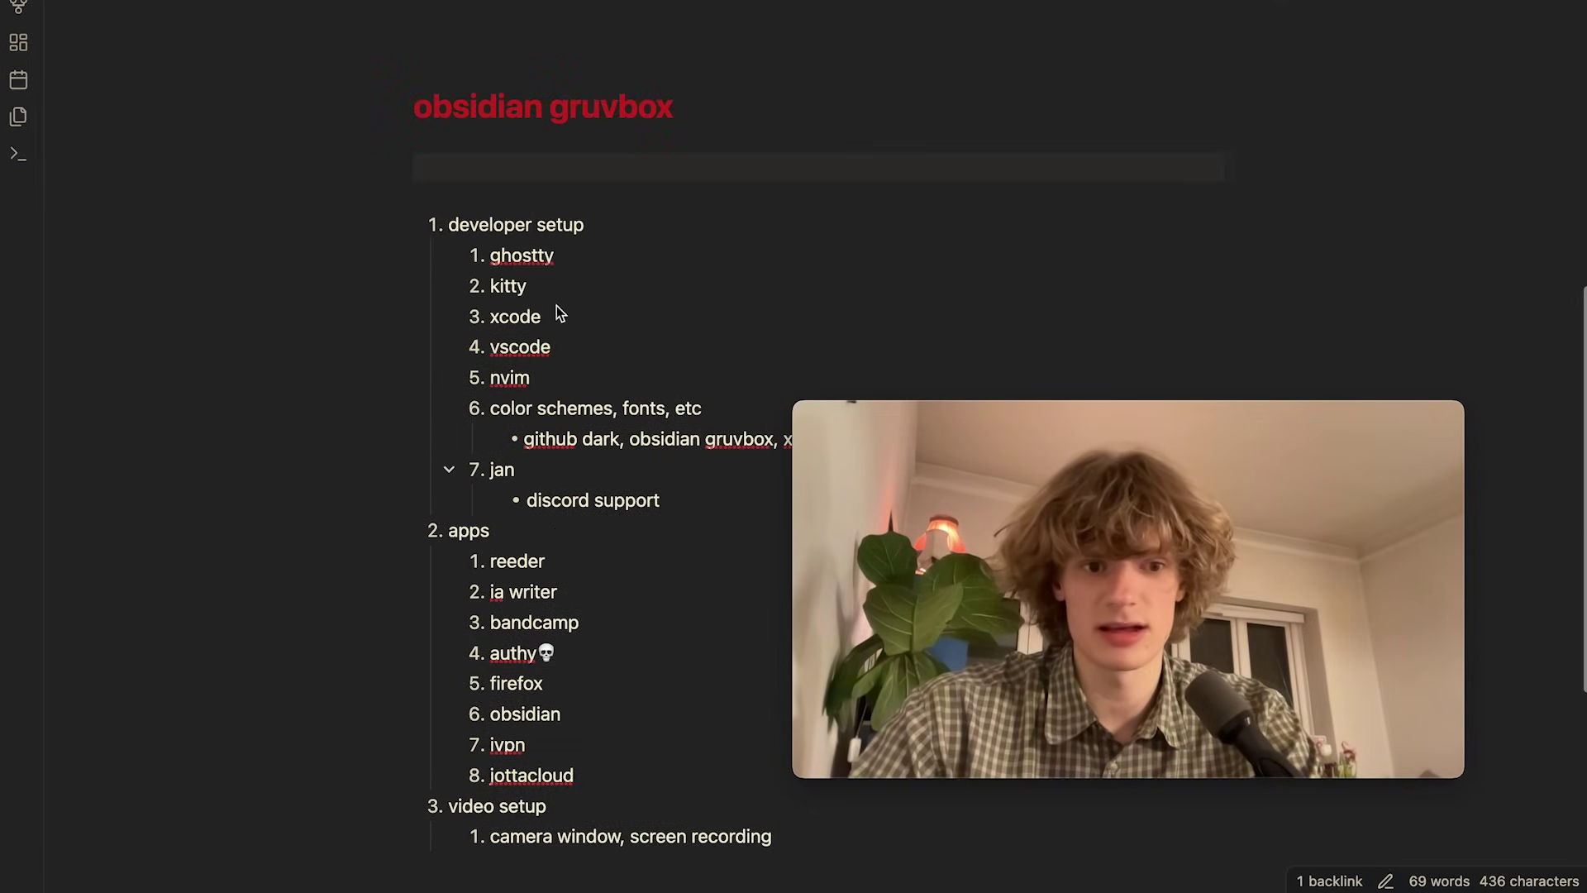
pyautogui.scroll(-3, 557, 312)
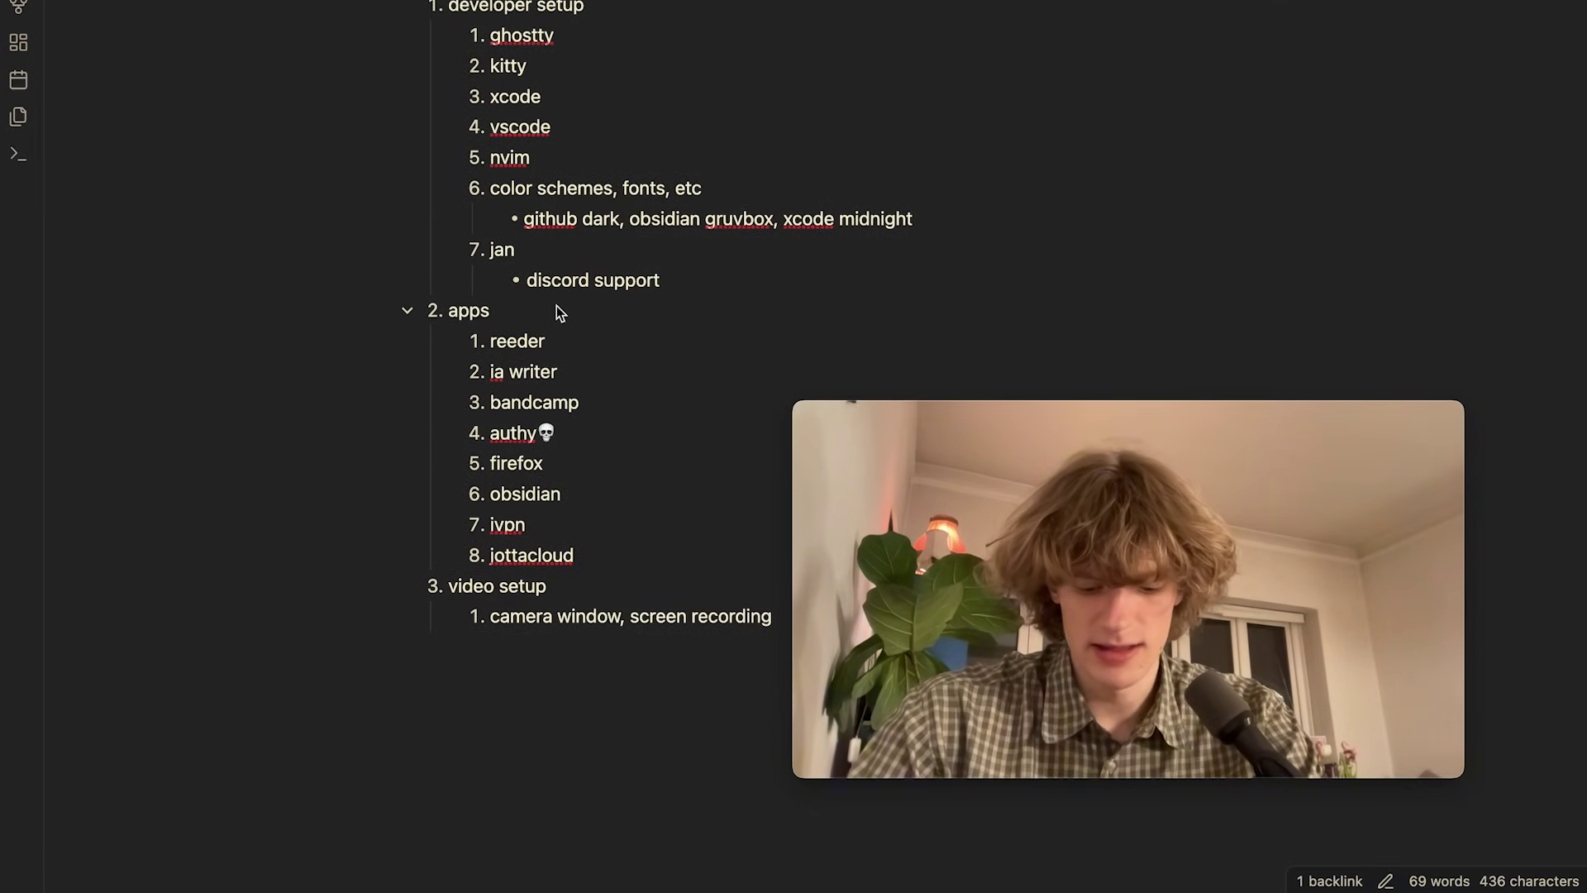
# Bring Bandcamp's featured Album of the Day, Bicicleta, to the front from the Dock.
pyautogui.moveTo(626, 860)
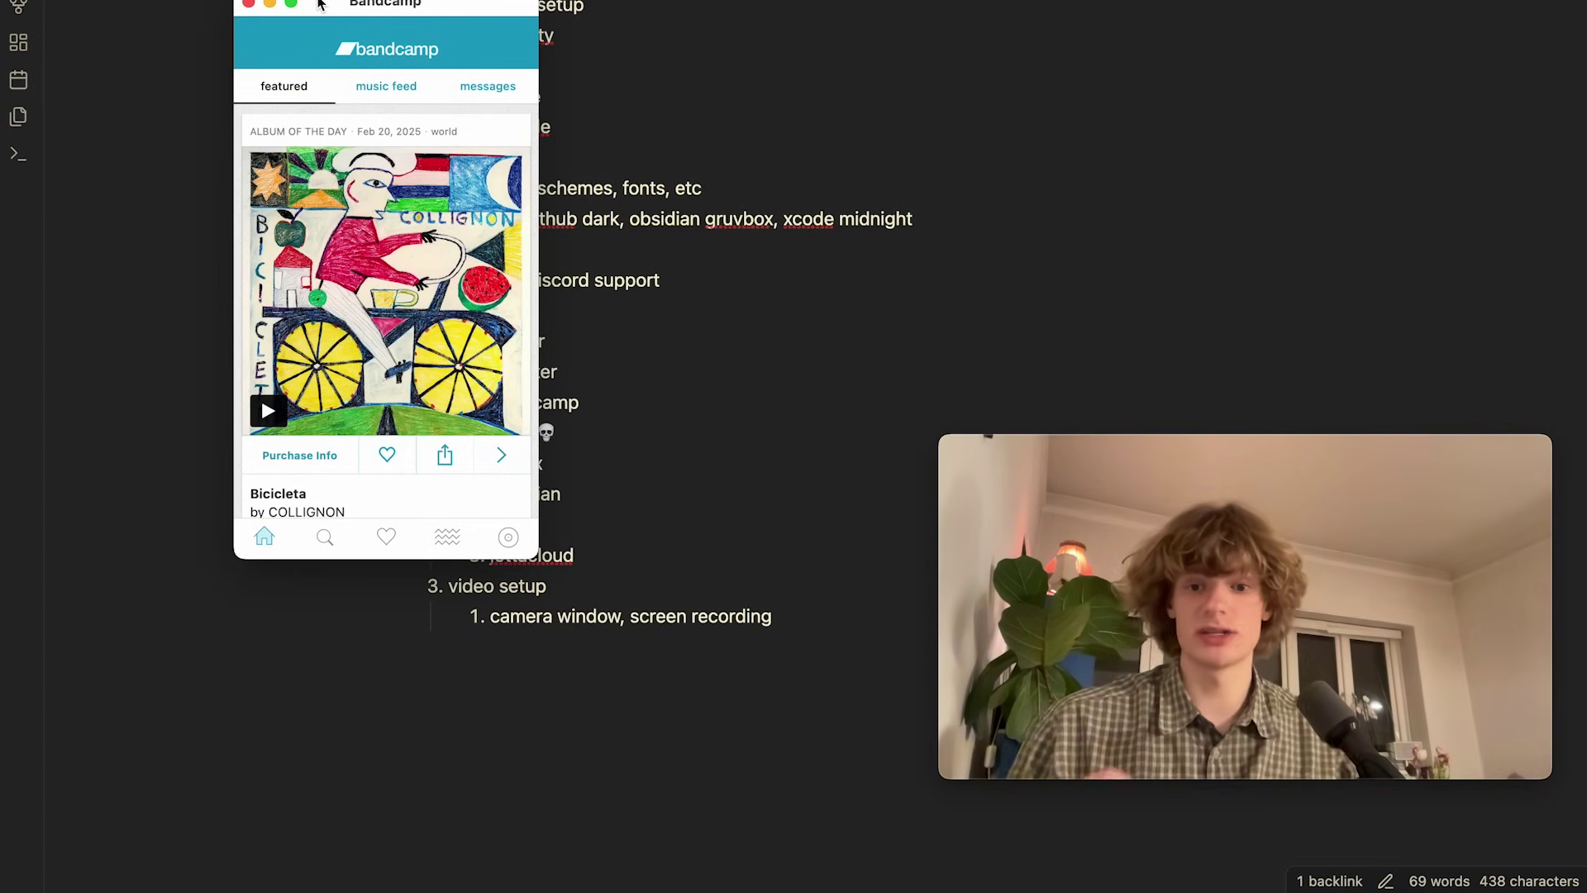
# Move the Bandcamp window right and up to the top edge of the screen.
pyautogui.moveTo(321, 5); pyautogui.dragTo(346, 57)
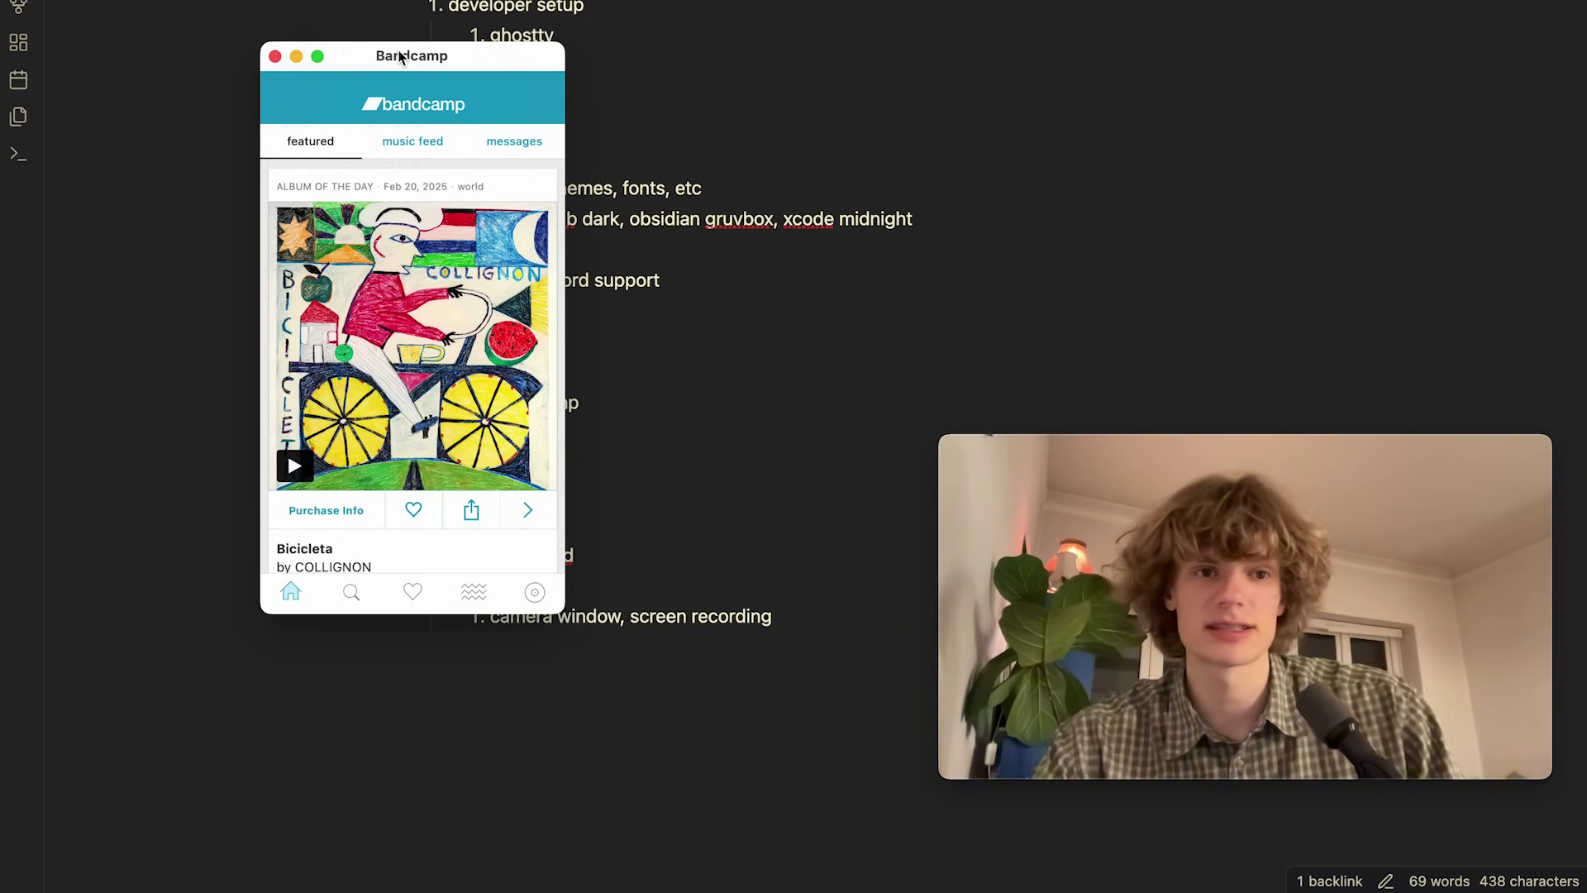
pyautogui.moveTo(346, 56); pyautogui.dragTo(506, 23)
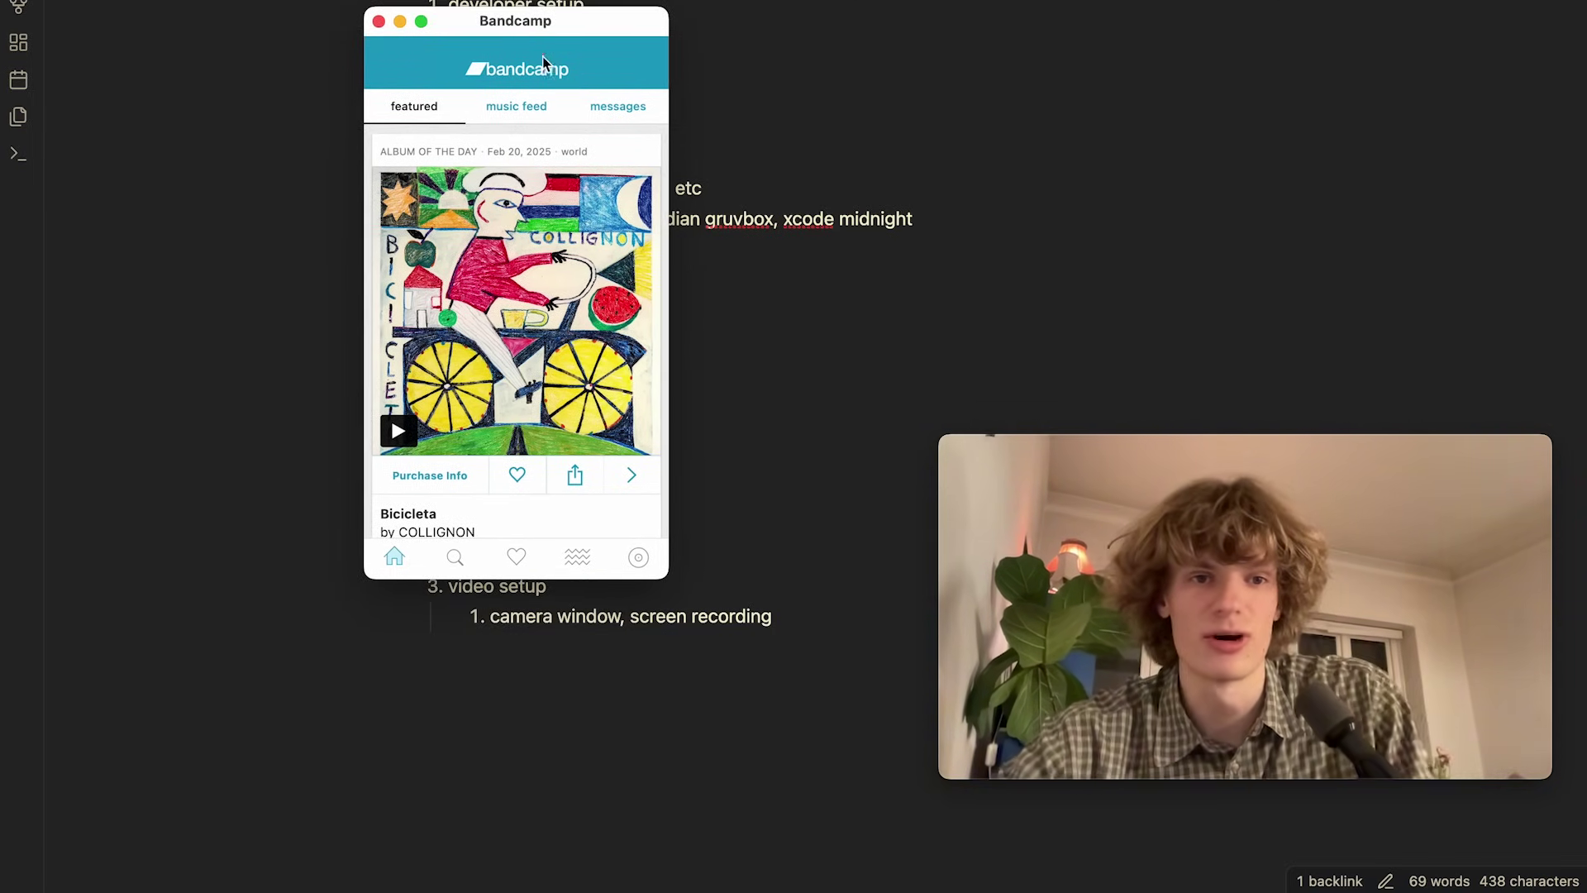
pyautogui.moveTo(603, 20); pyautogui.dragTo(565, 0)
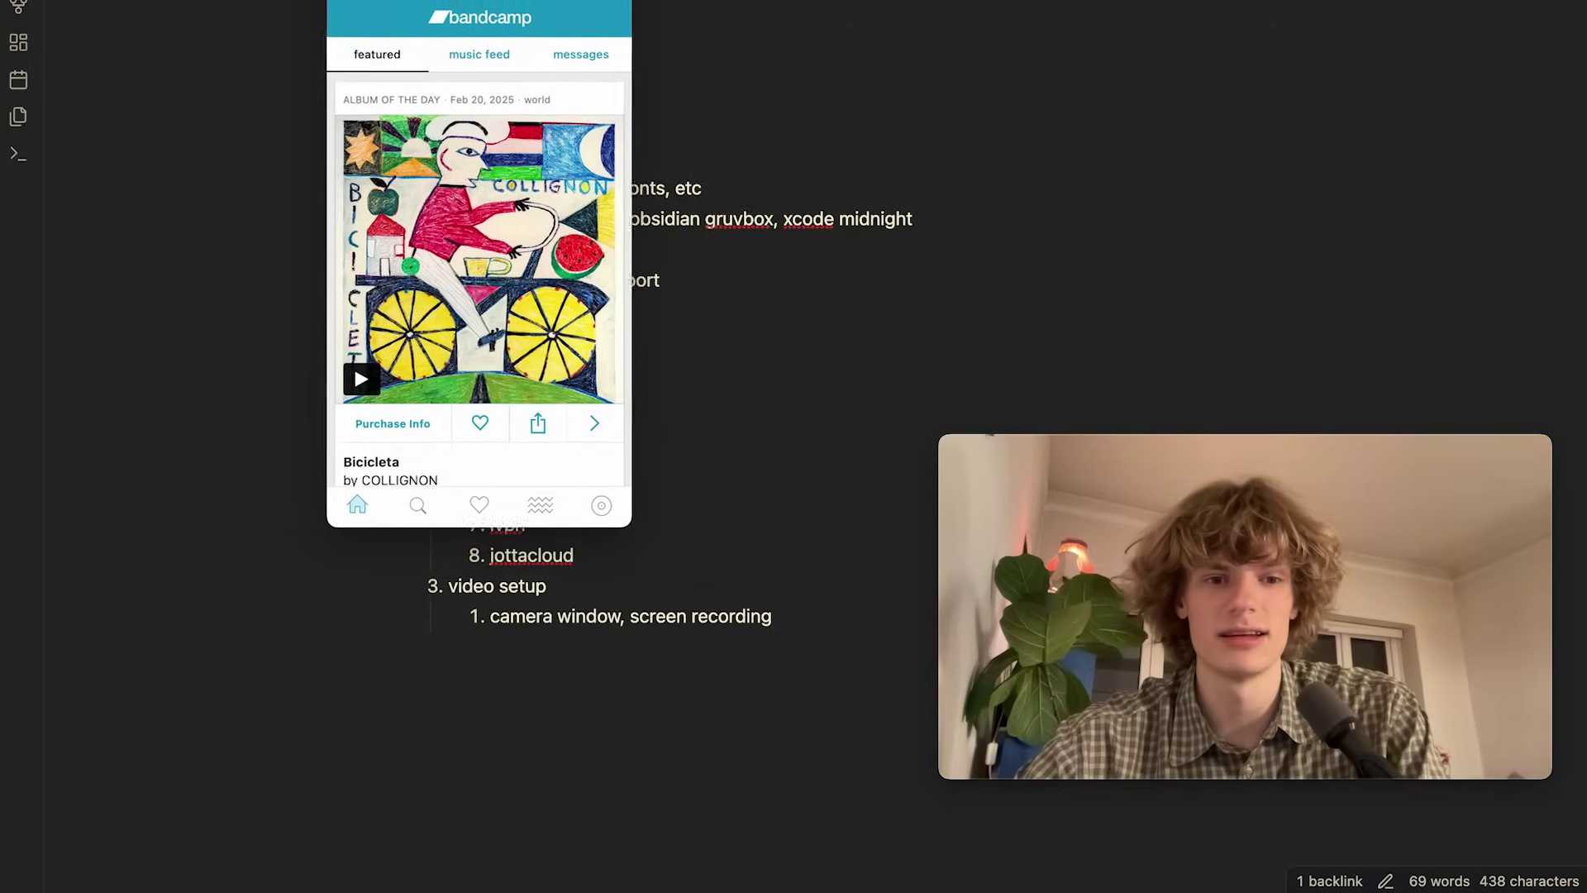
# Scroll the Featured feed down and back up to the Bicicleta Album of the Day.
pyautogui.scroll(-10, 474, 171)
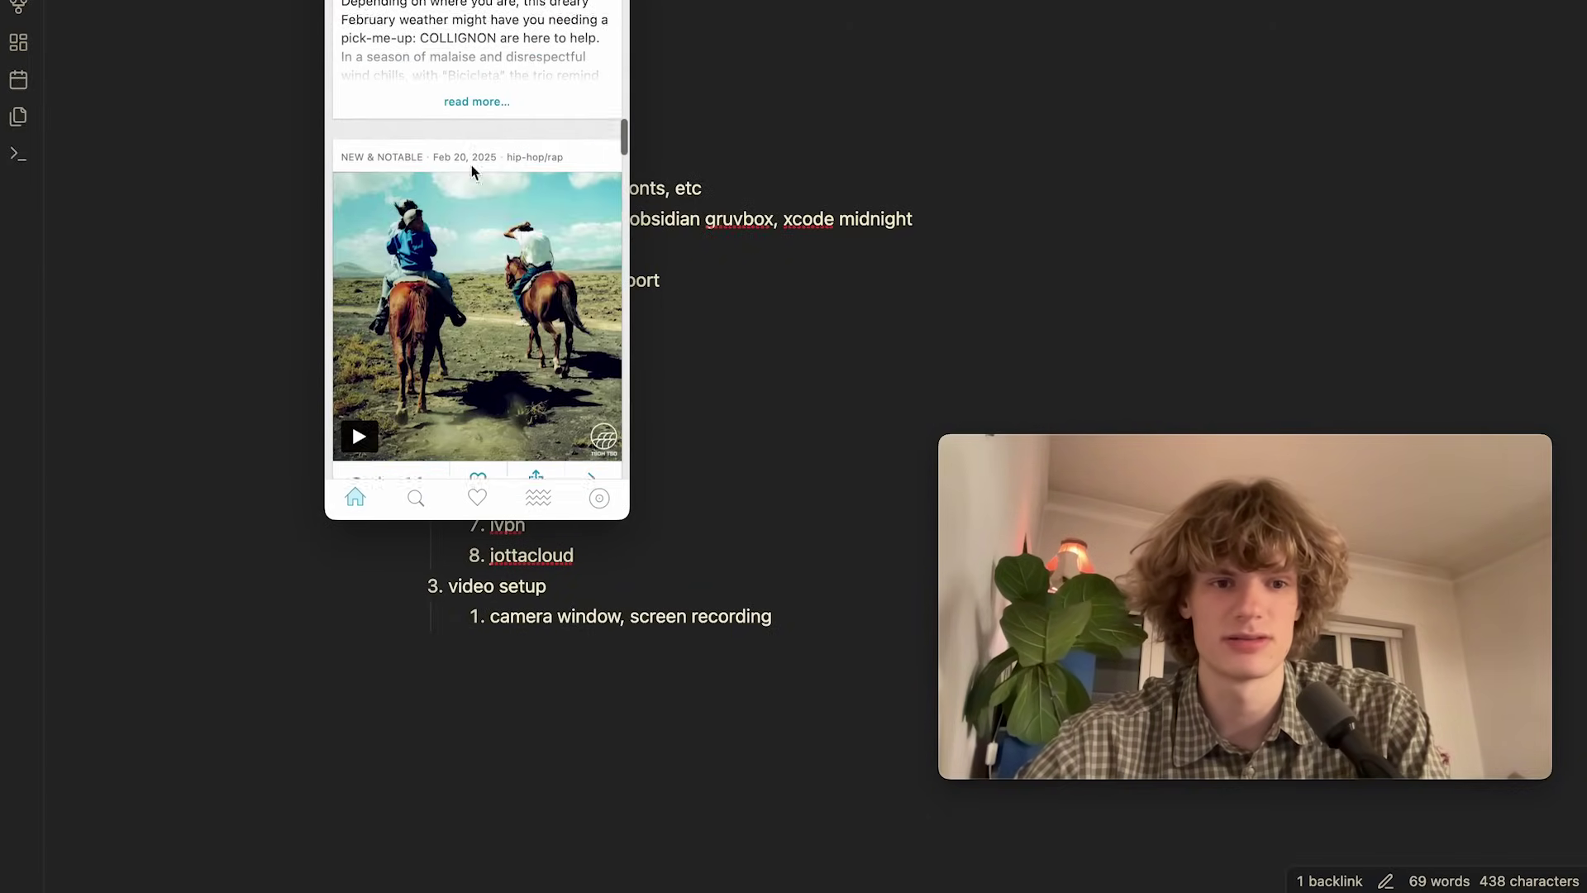
pyautogui.scroll(-3, 474, 172)
pyautogui.scroll(6, 350, 98)
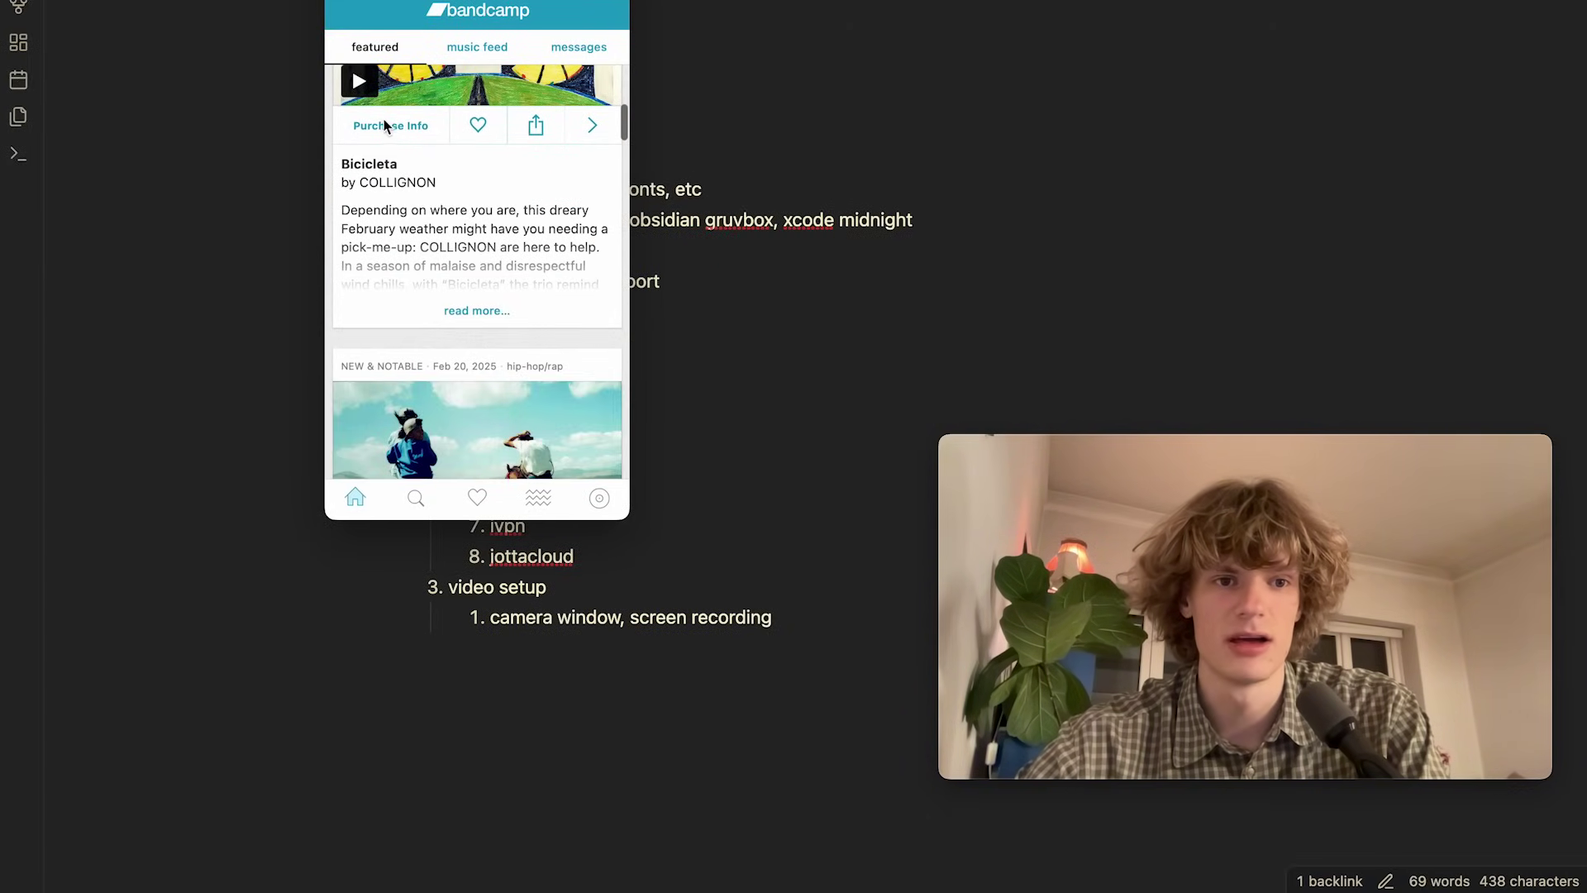
pyautogui.scroll(3, 483, 220)
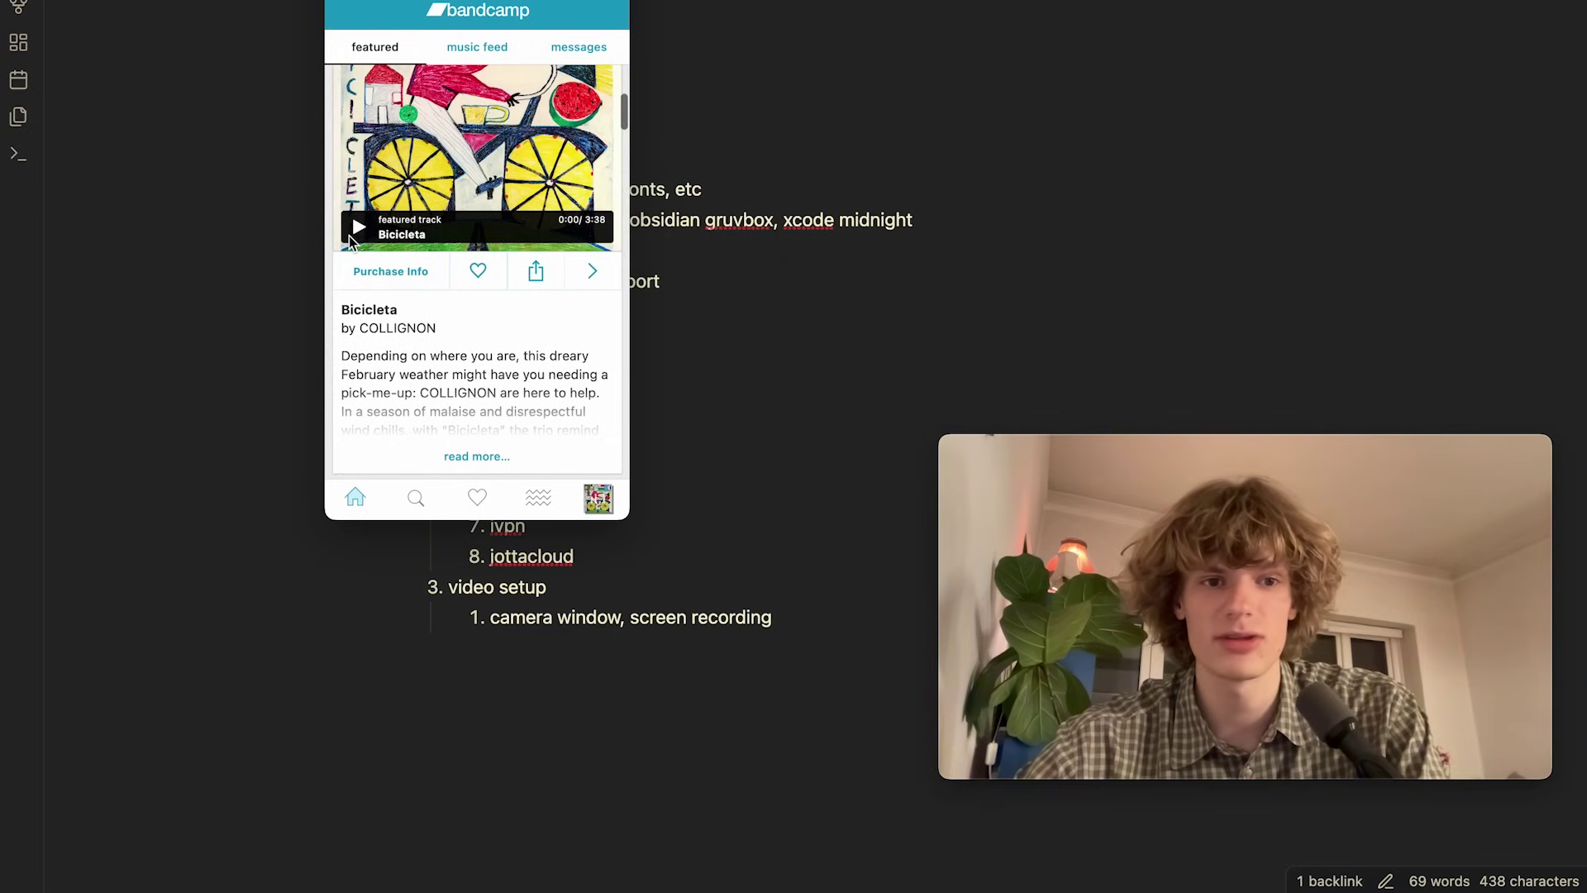
pyautogui.scroll(3, 403, 93)
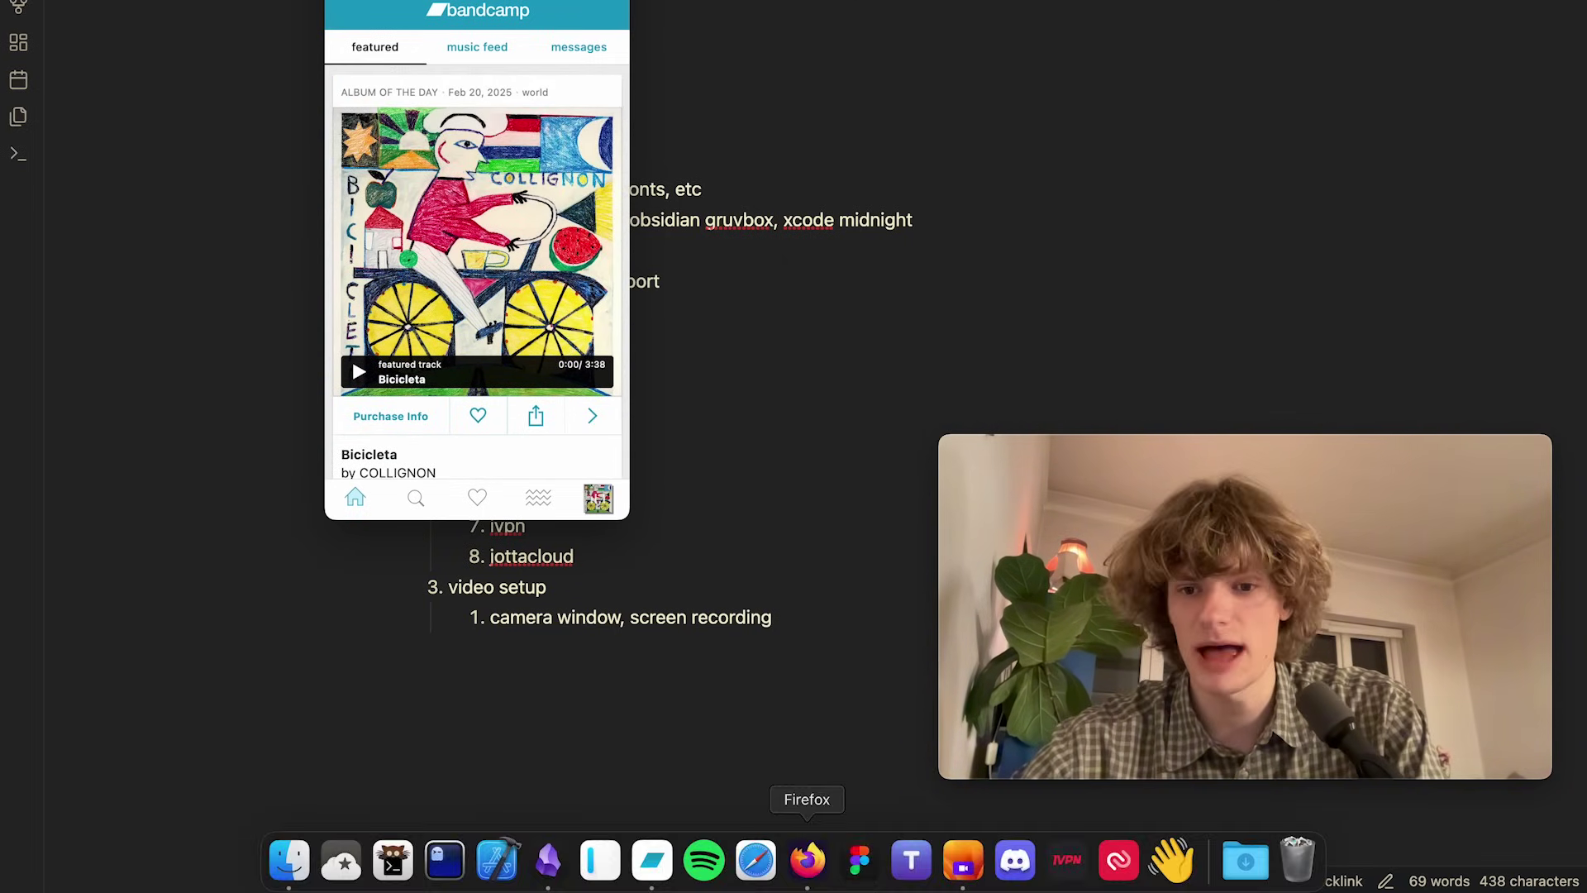
pyautogui.moveTo(689, 879)
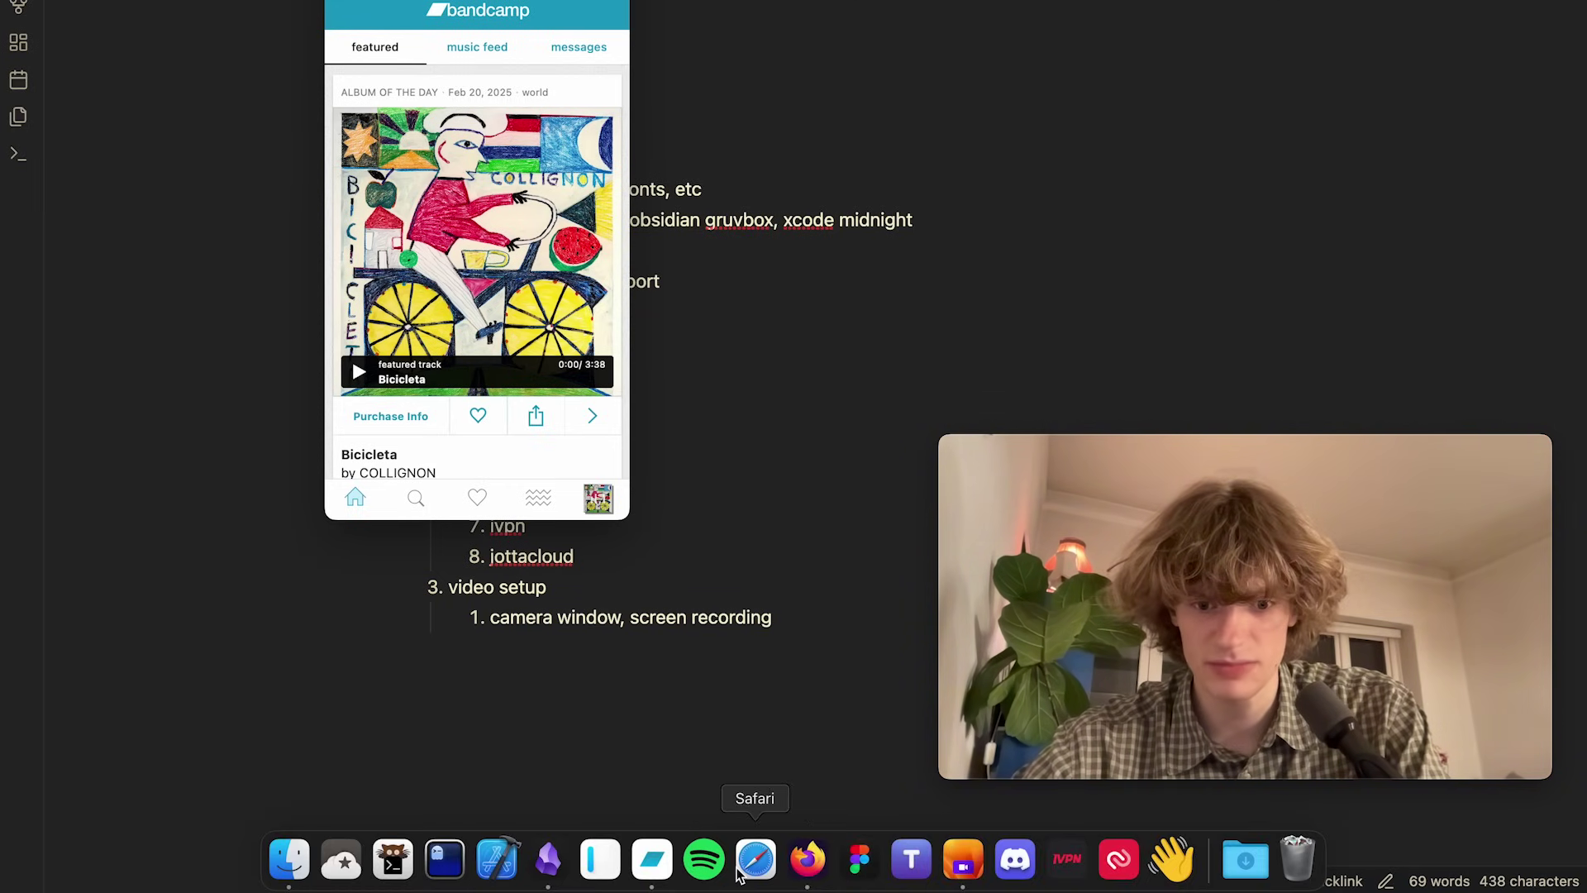
# Launch Authy via Spotlight search 'auth', shrink and move its window left, then accept the update.
pyautogui.press('super+space')
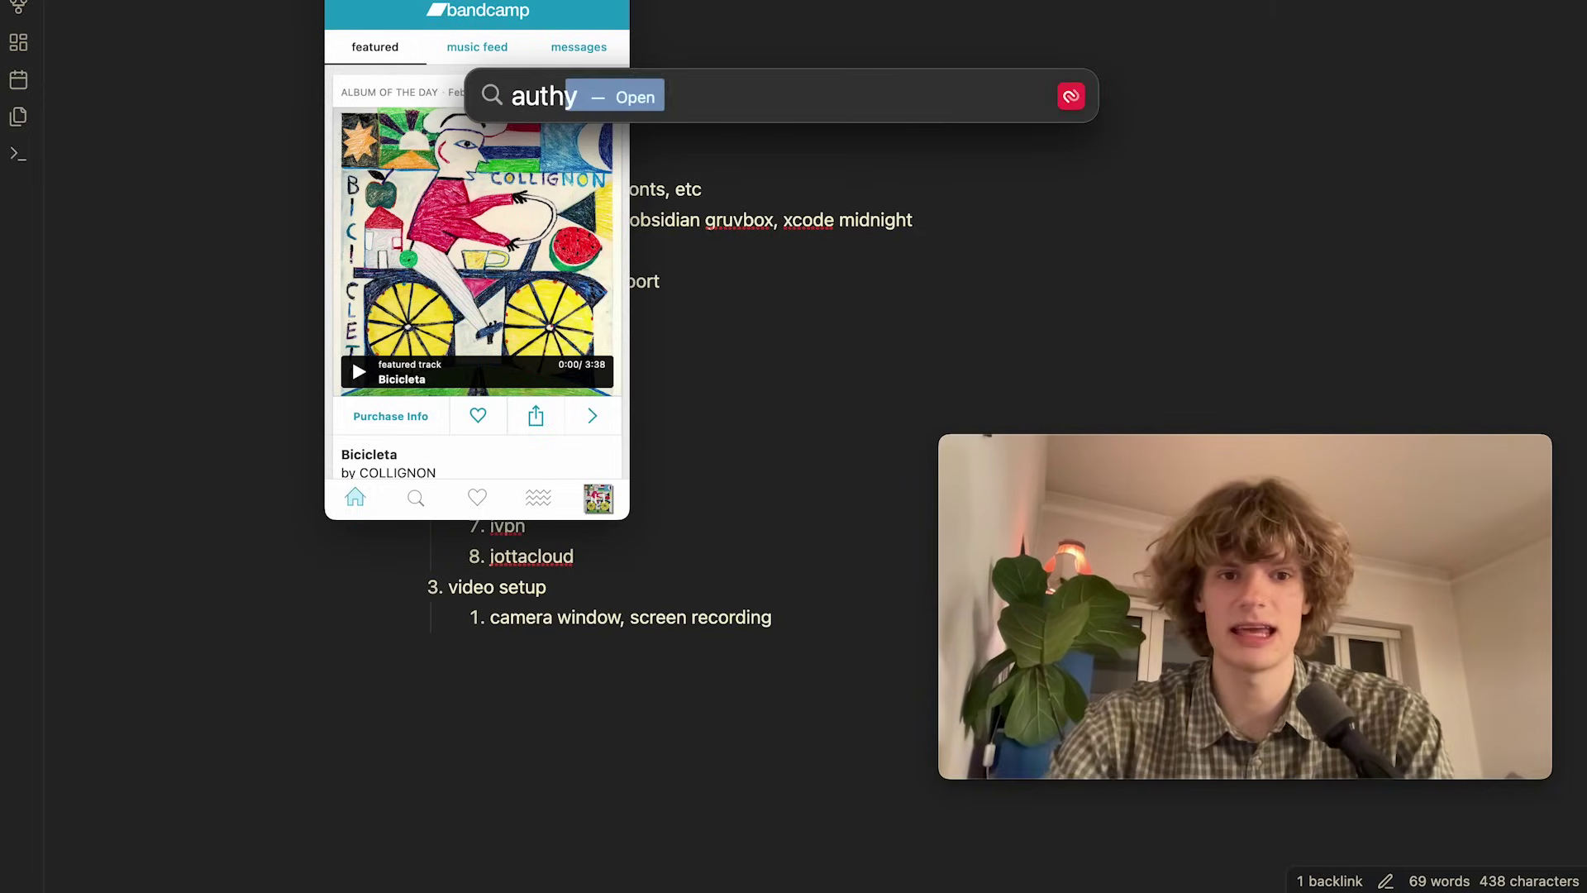
pyautogui.write('auth')
pyautogui.press('Return')
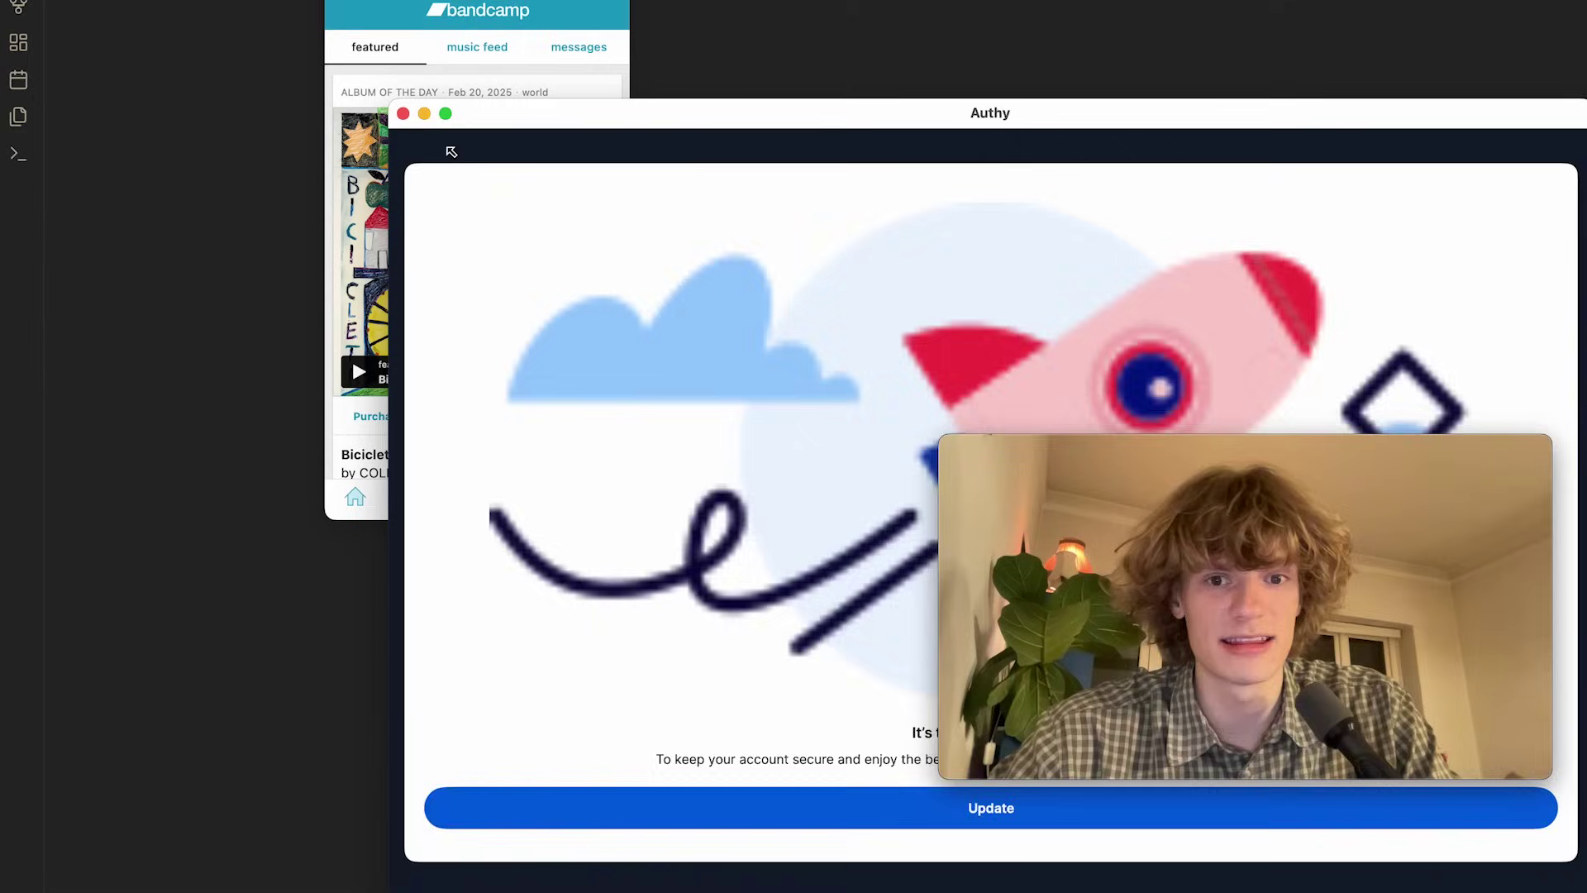
pyautogui.moveTo(401, 107); pyautogui.dragTo(831, 100)
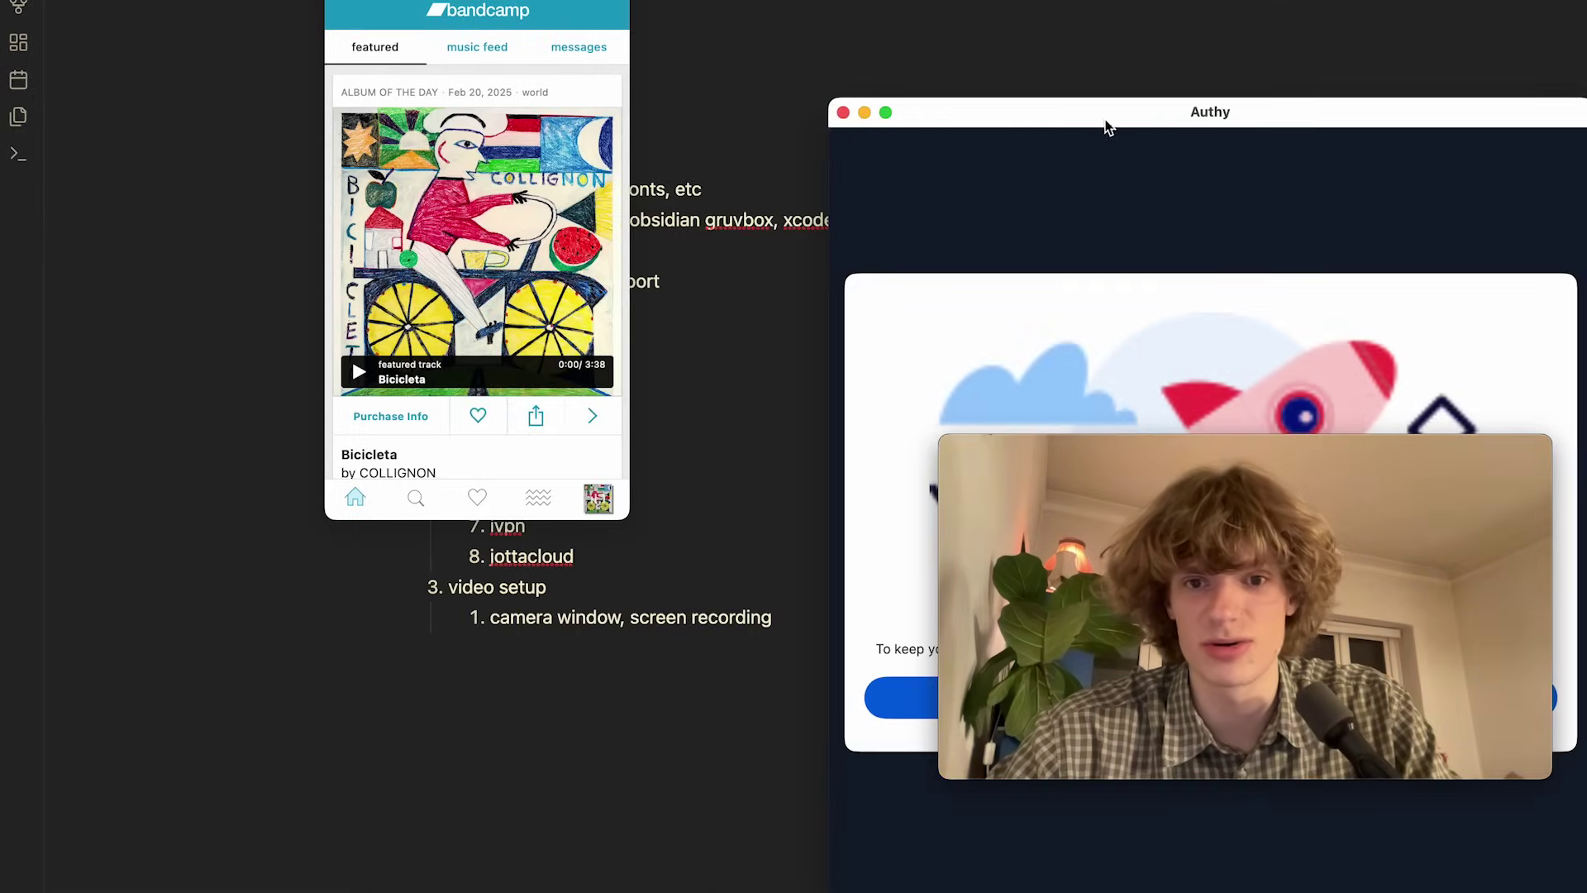
pyautogui.moveTo(1108, 128); pyautogui.dragTo(421, 0)
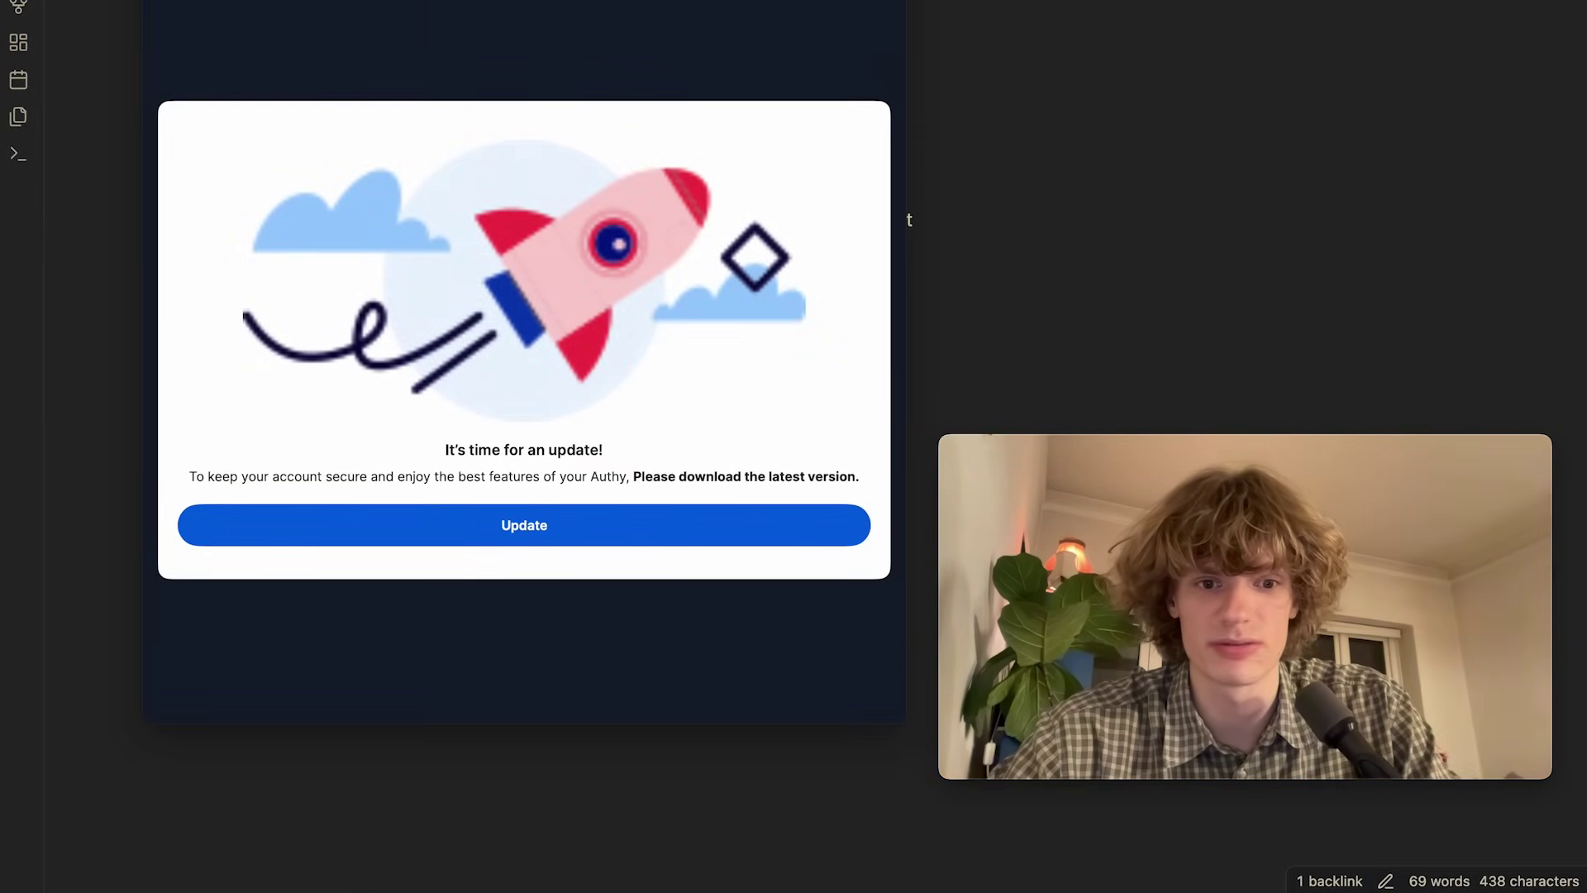
pyautogui.click(630, 544)
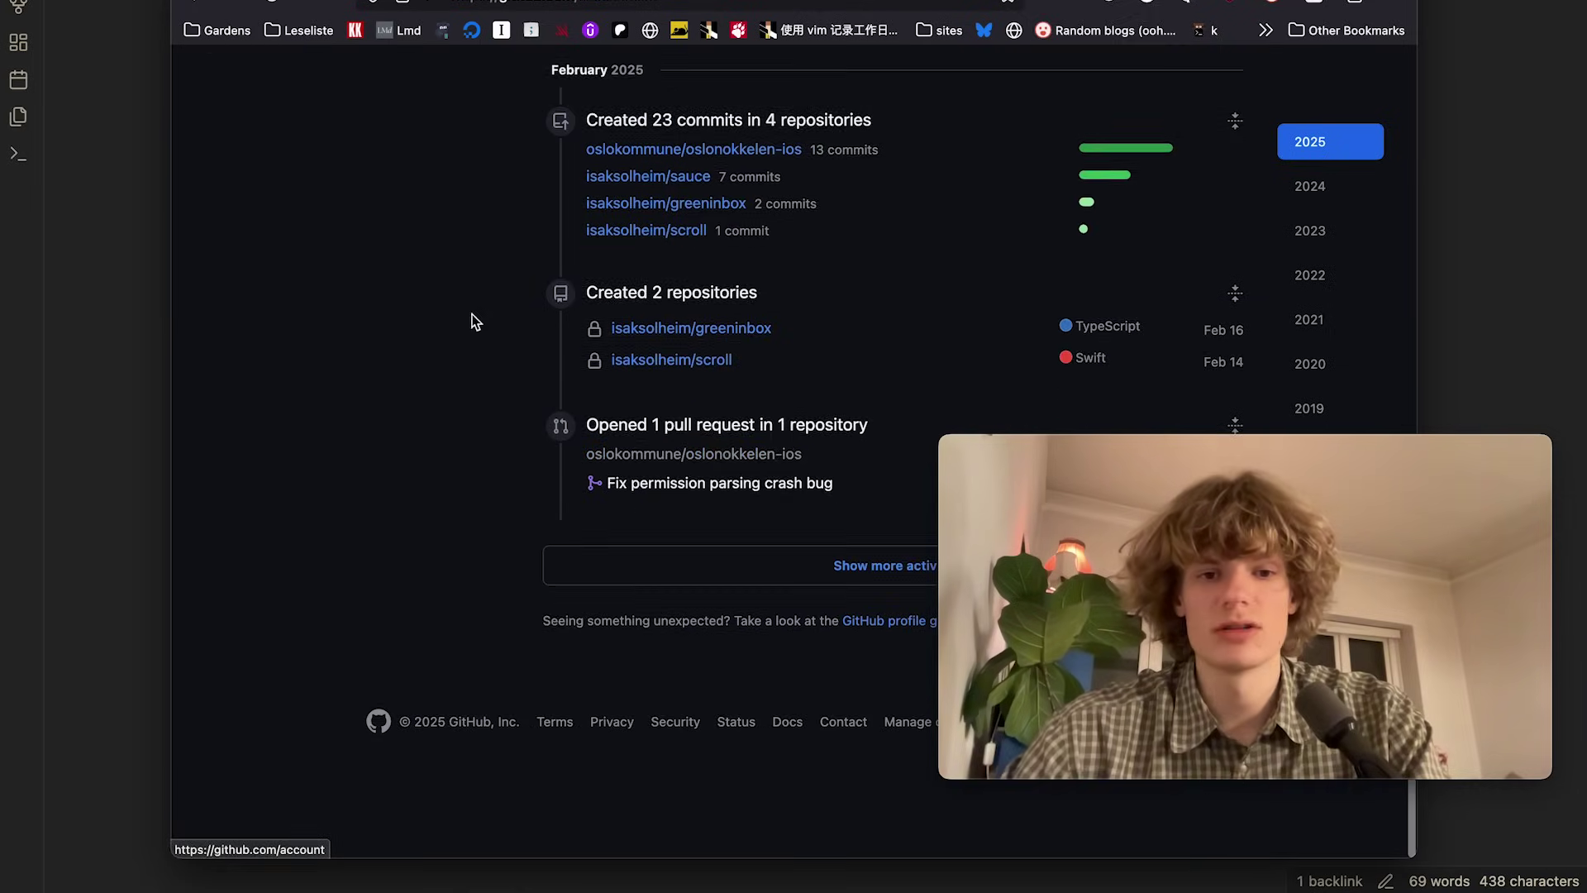
# Read the ivpn/desktop-app README, go back to the IVPN organisation page, then switch to the Jottacloud window.
pyautogui.scroll(2, 1191, 184)
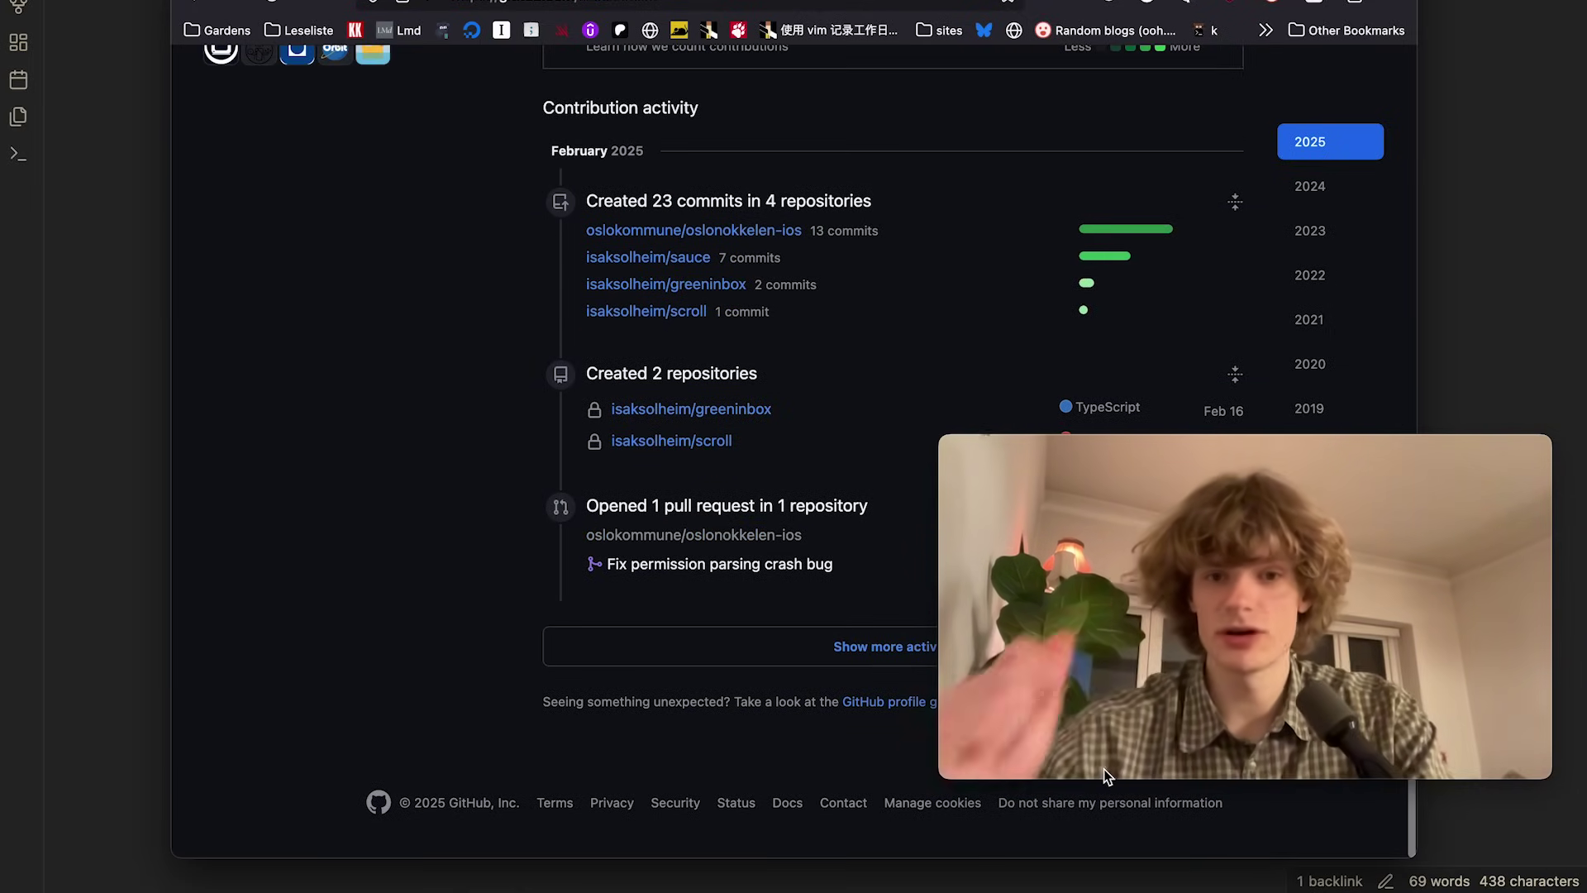
pyautogui.moveTo(653, 887)
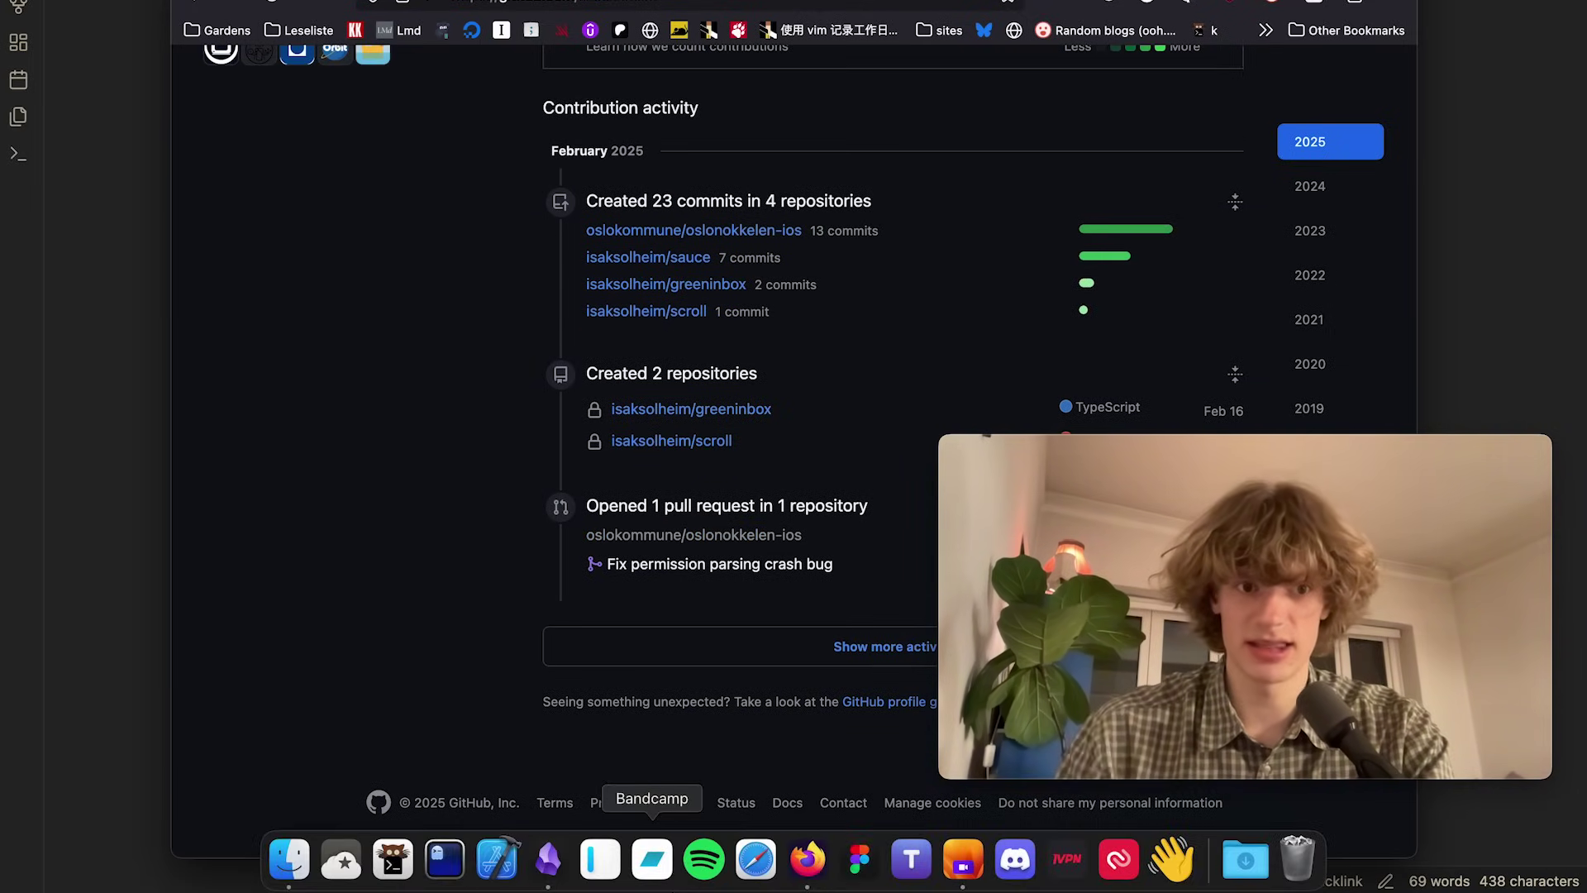
pyautogui.scroll(1, 359, 324)
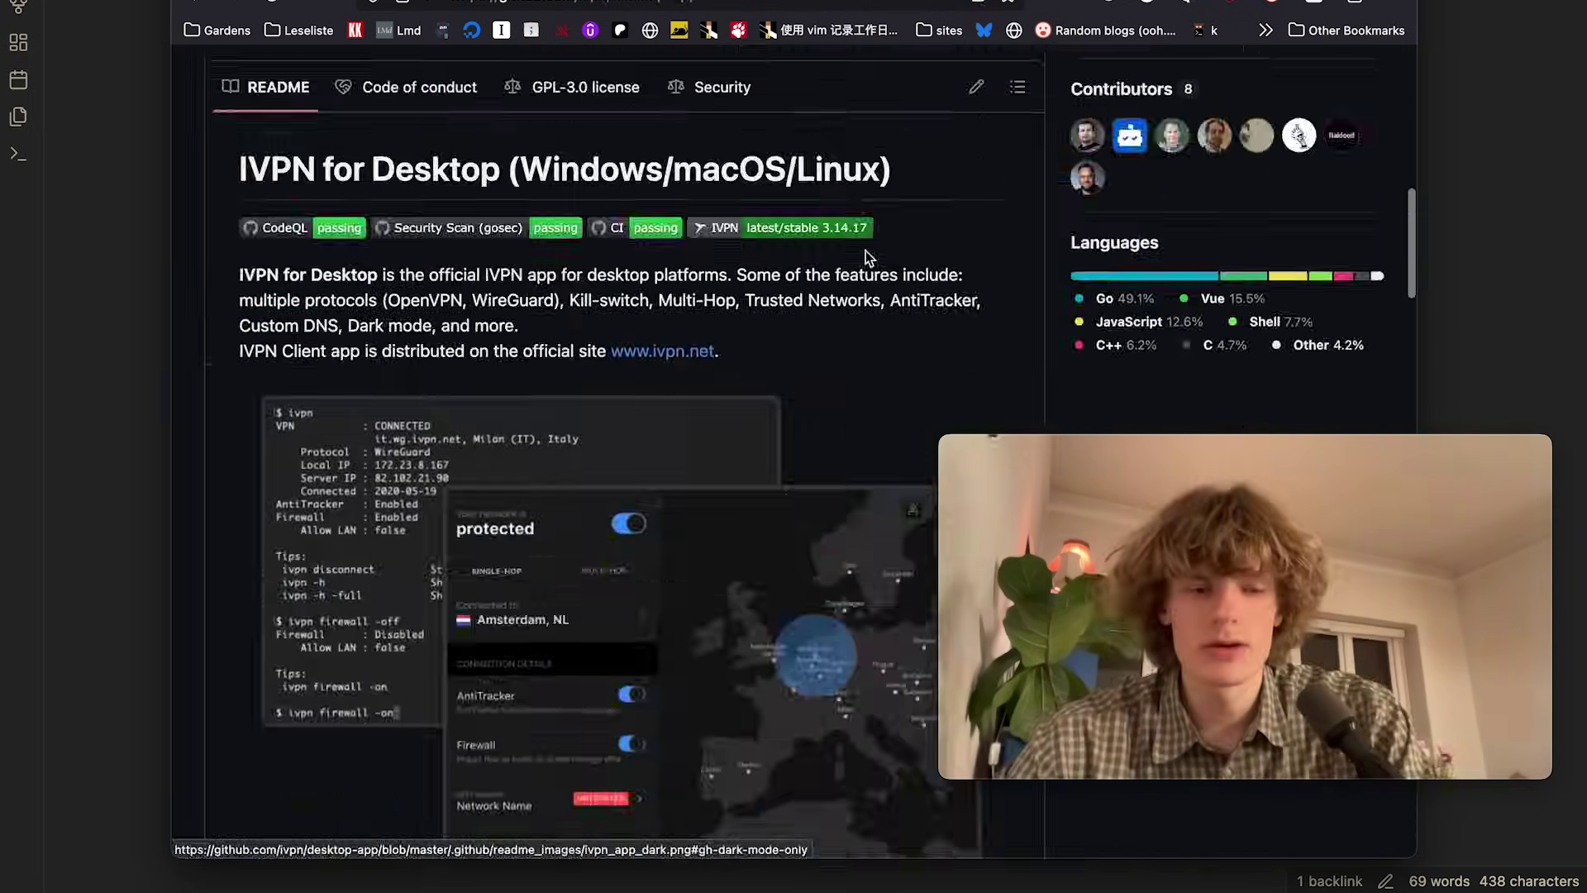
pyautogui.scroll(10, 865, 250)
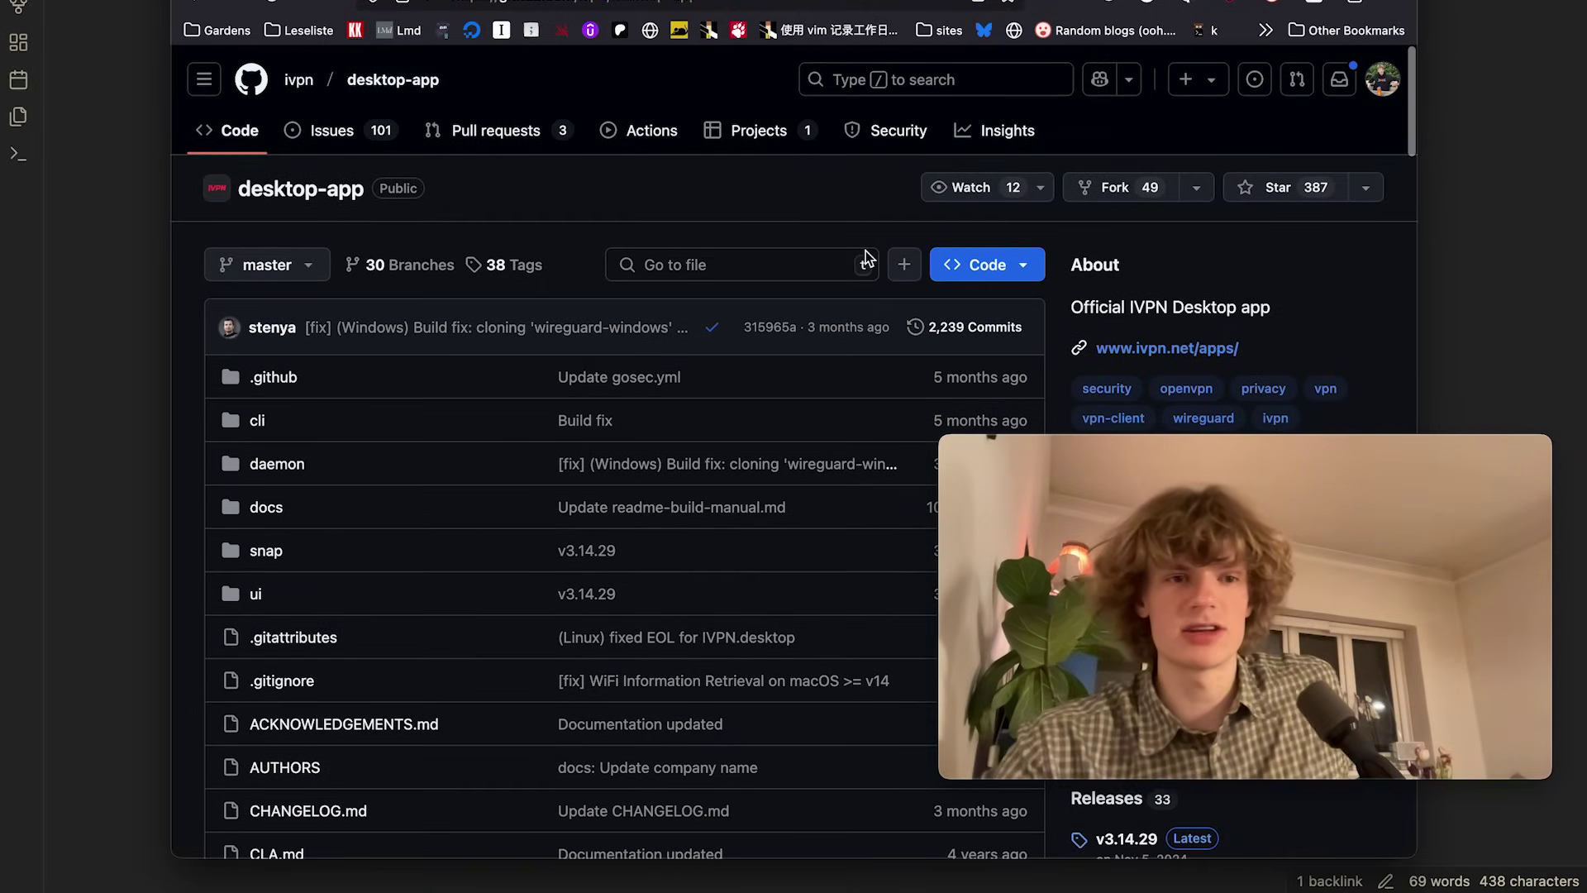
pyautogui.moveTo(963, 860)
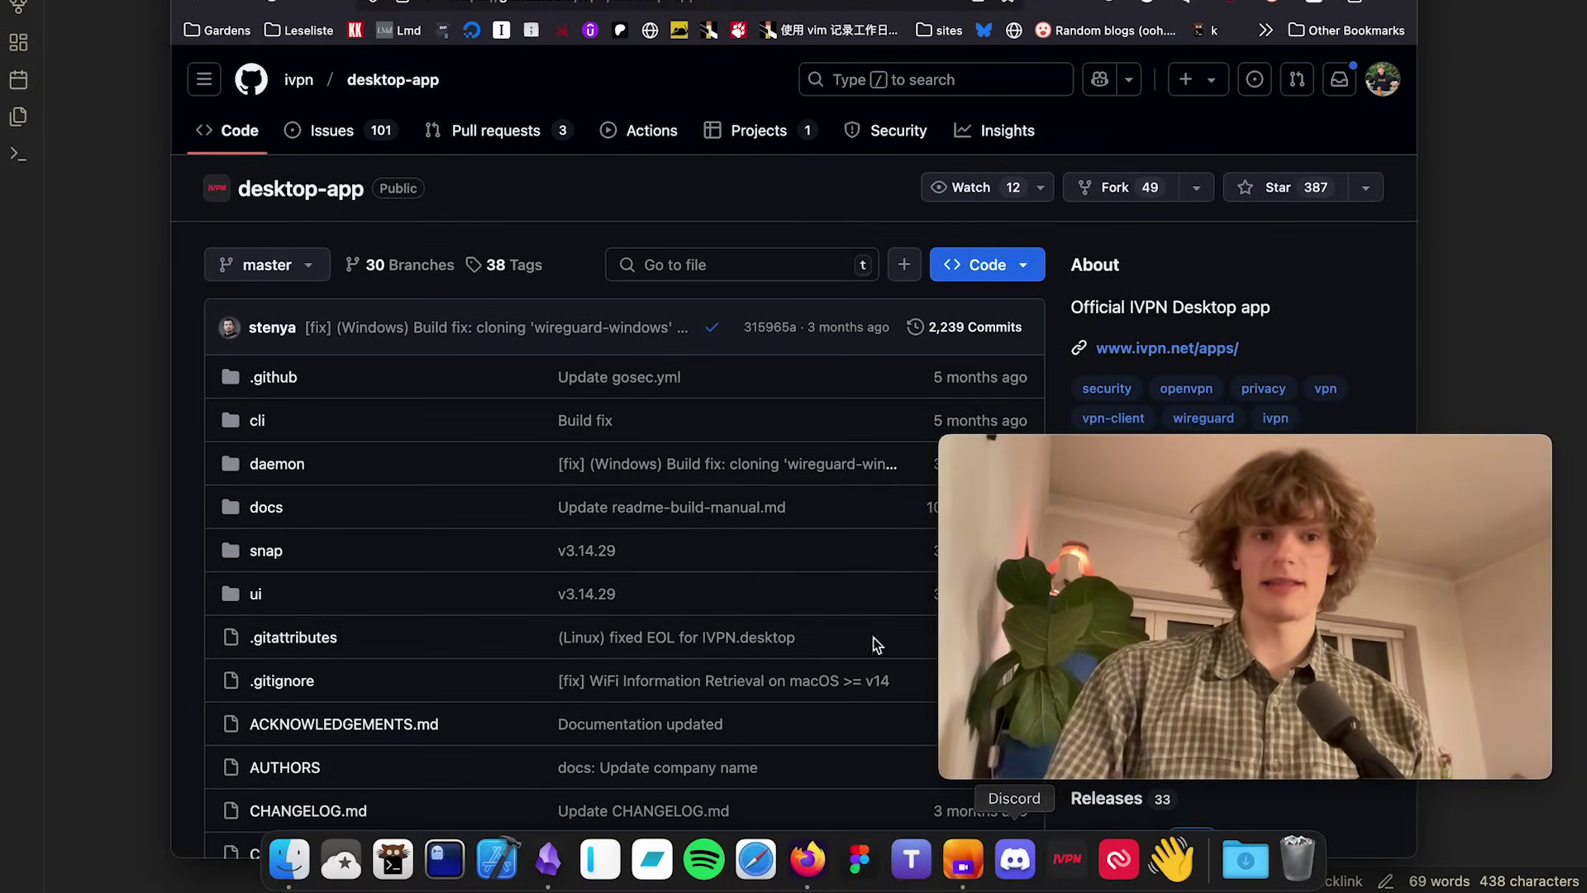
pyautogui.scroll(-15, 474, 255)
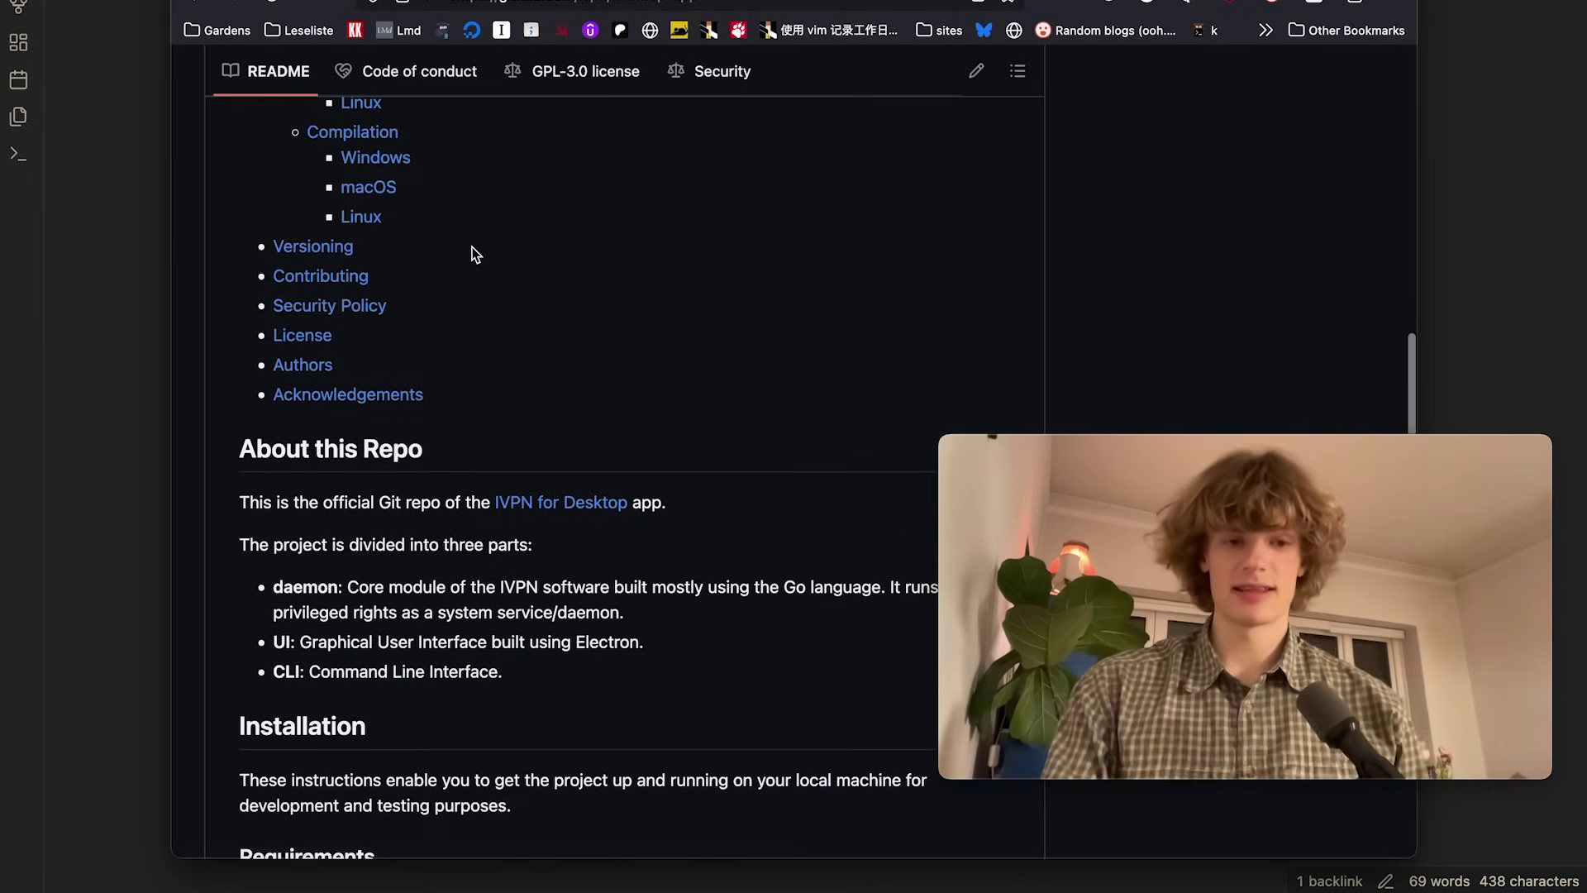
pyautogui.scroll(15, 474, 254)
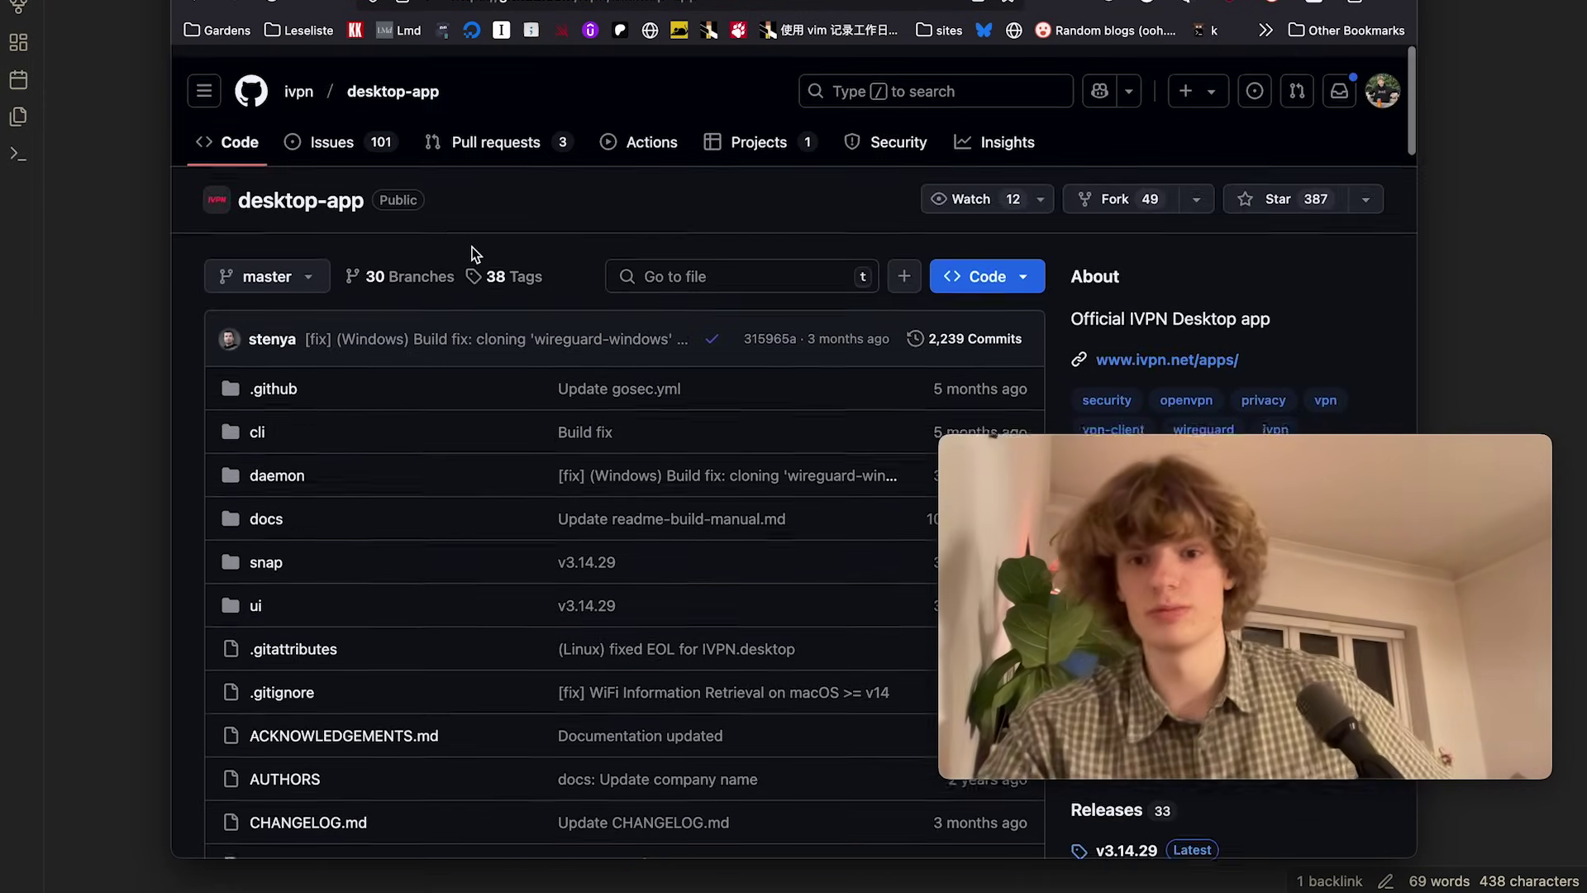
pyautogui.press('super+bracketleft')
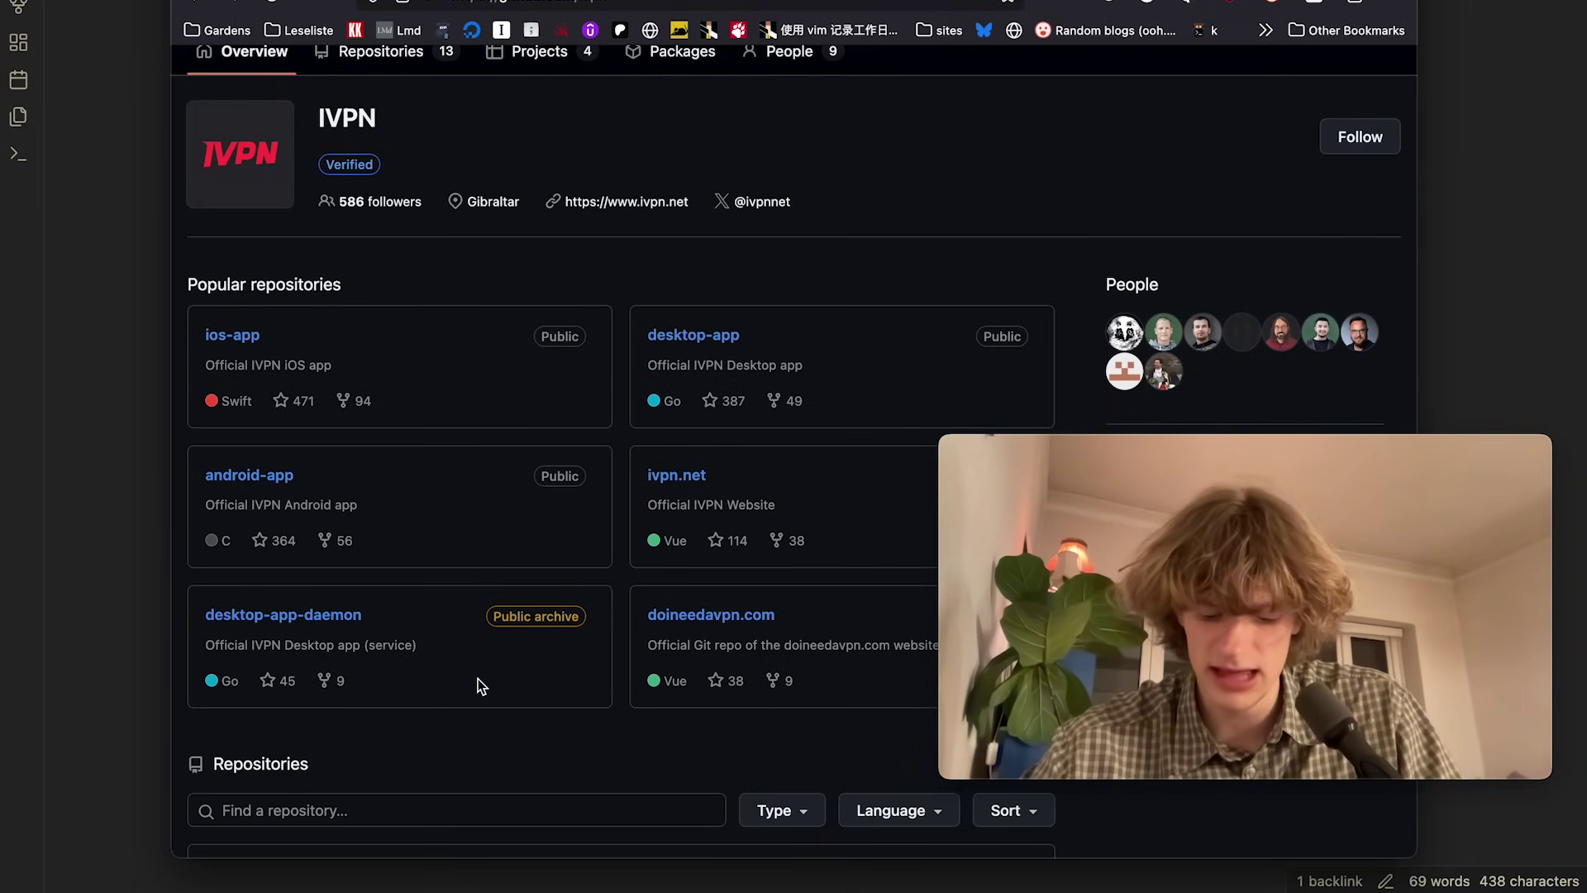
pyautogui.press('super+Tab')
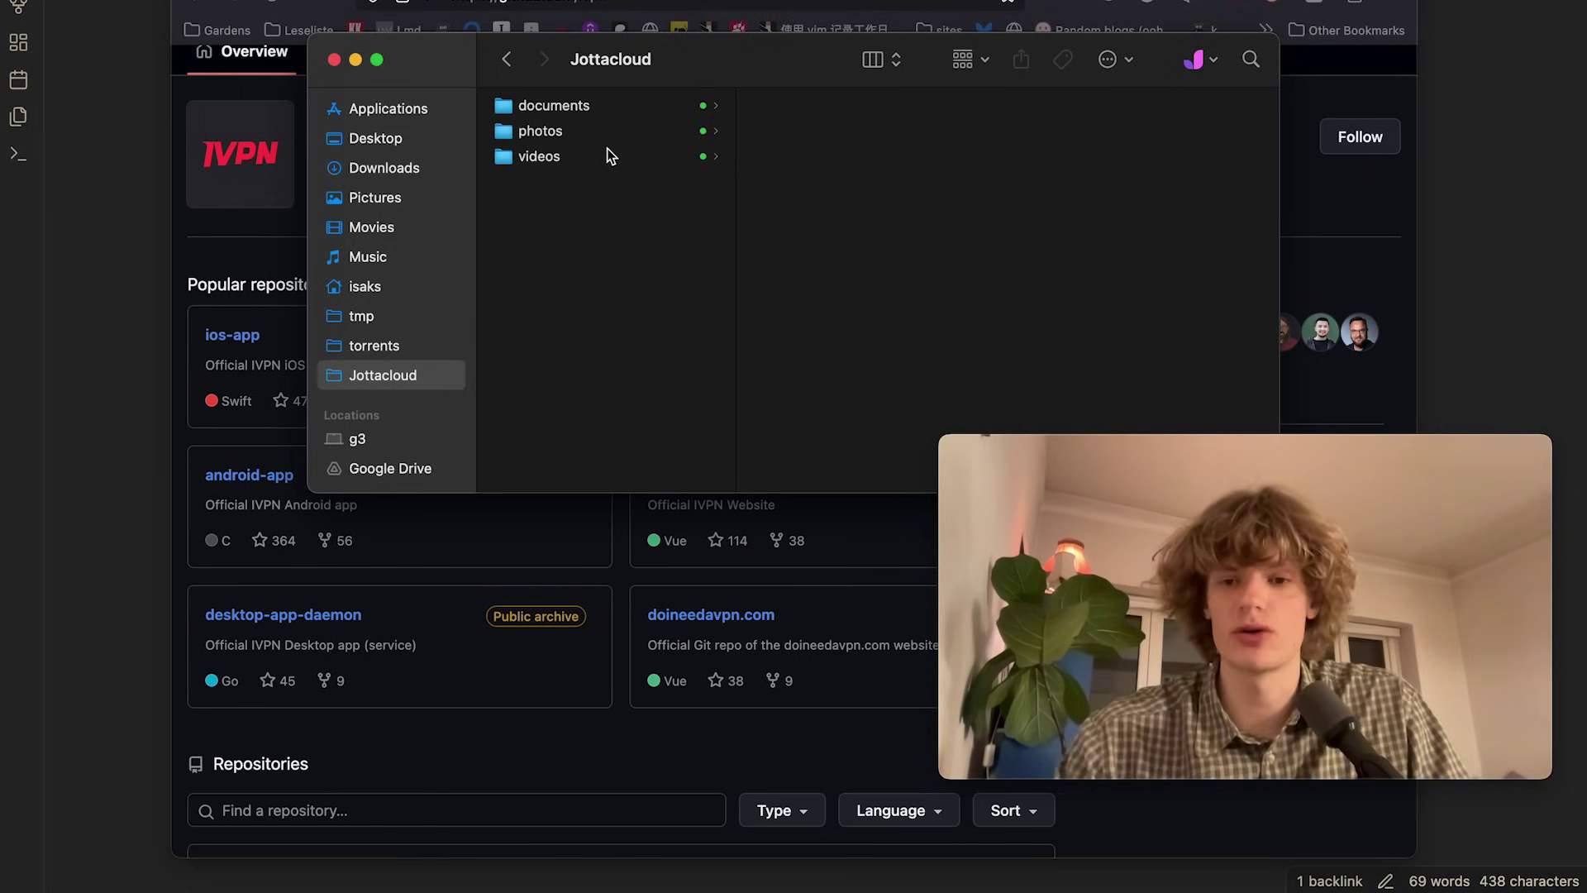
# Check the Jottacloud folder's location on disk, then close Finder and the browser.
pyautogui.keyDown('super'); pyautogui.click(612, 57); pyautogui.keyUp('super')
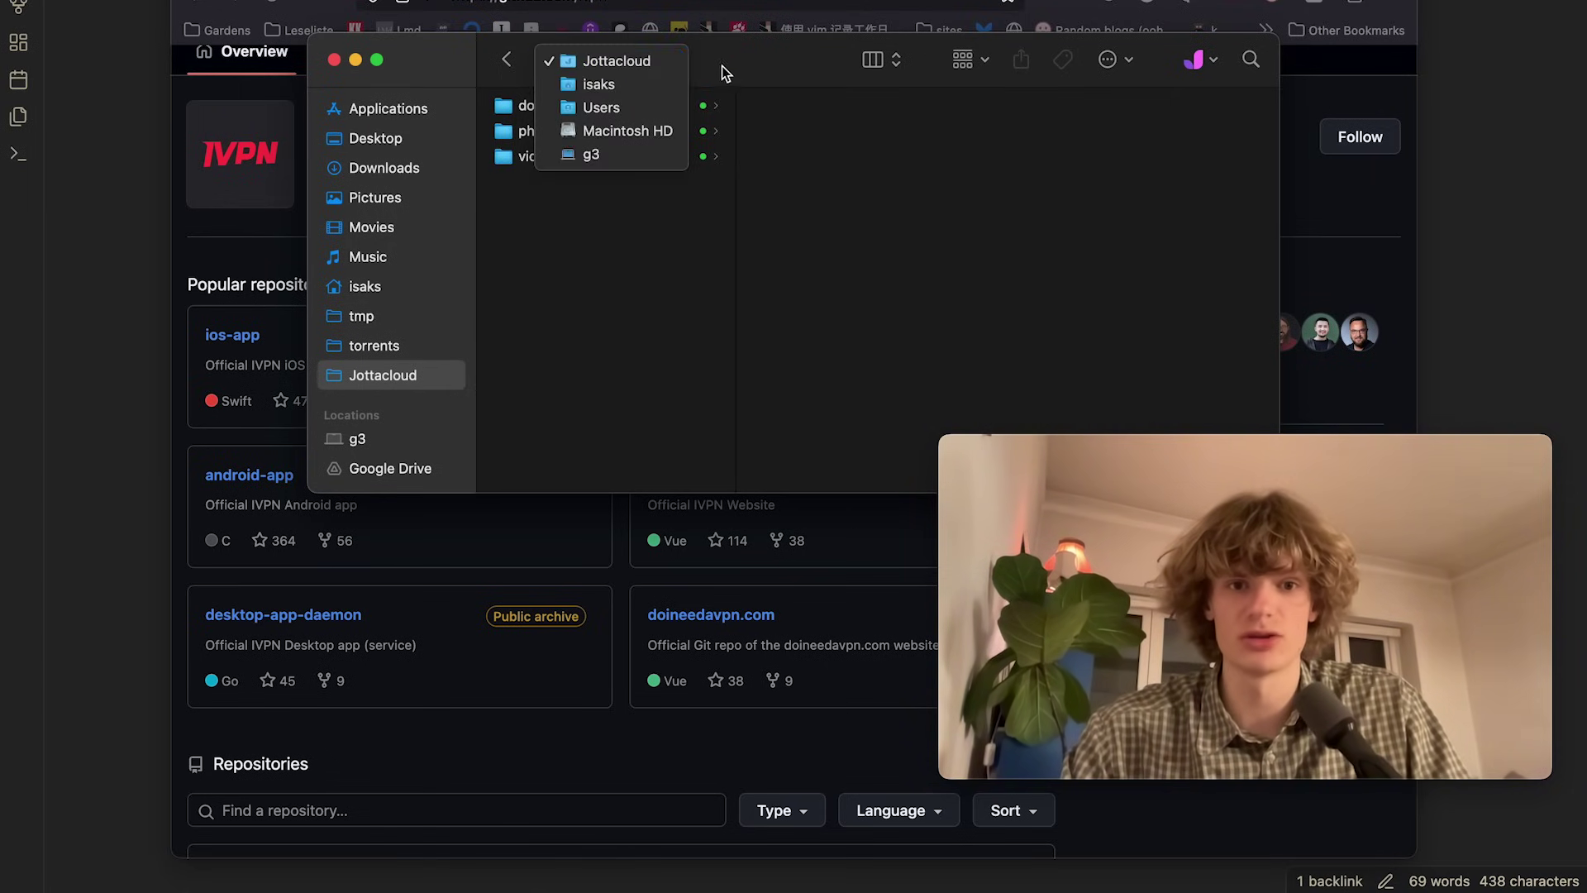
pyautogui.click(787, 46)
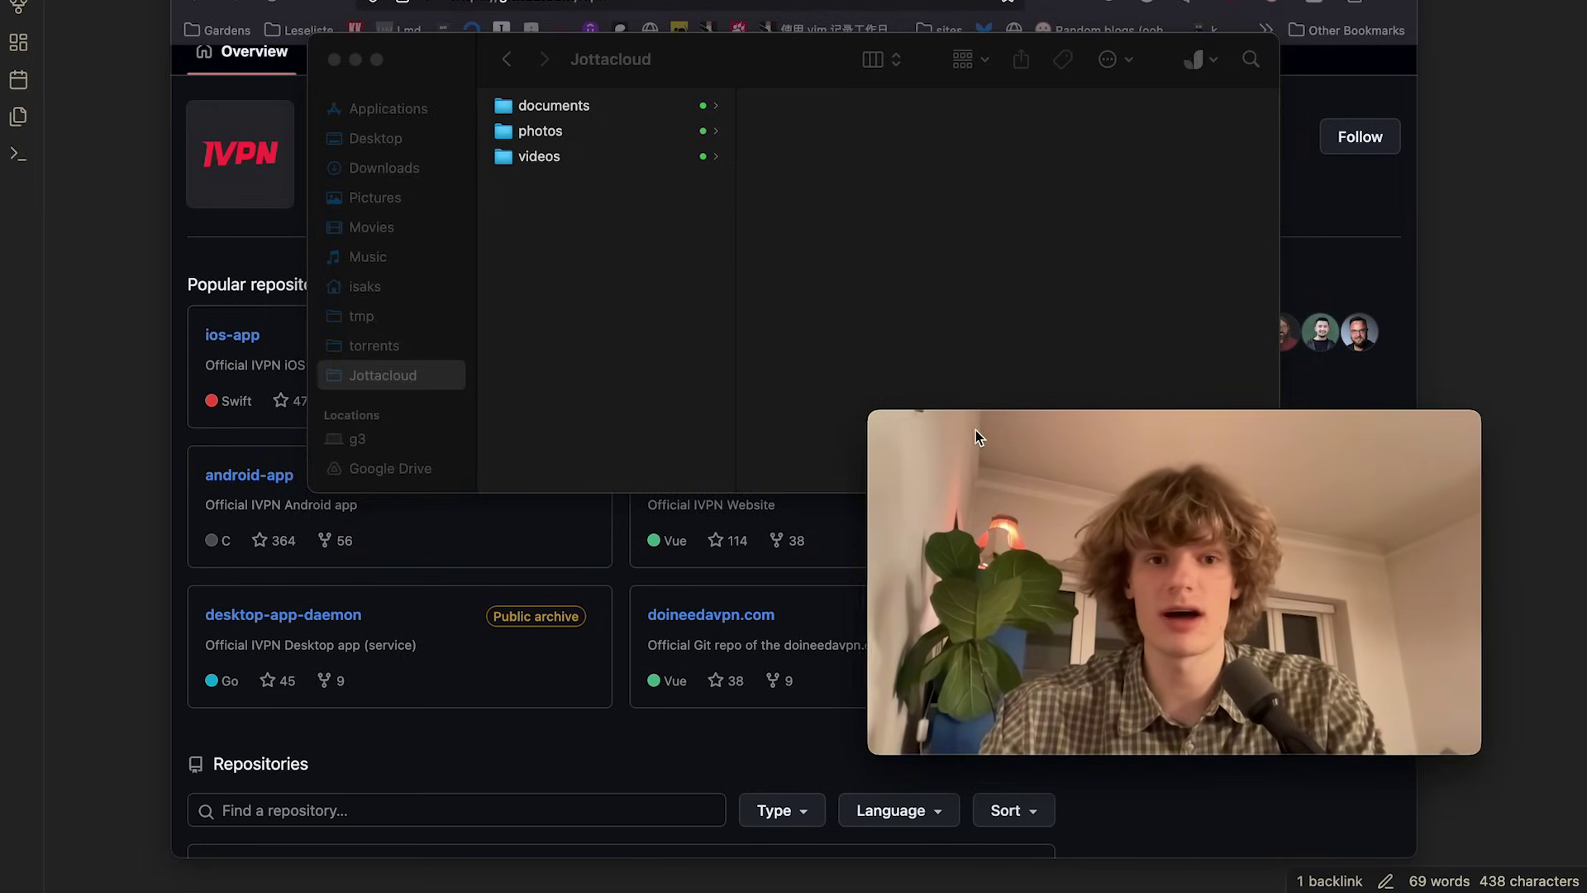
pyautogui.press('super+w')
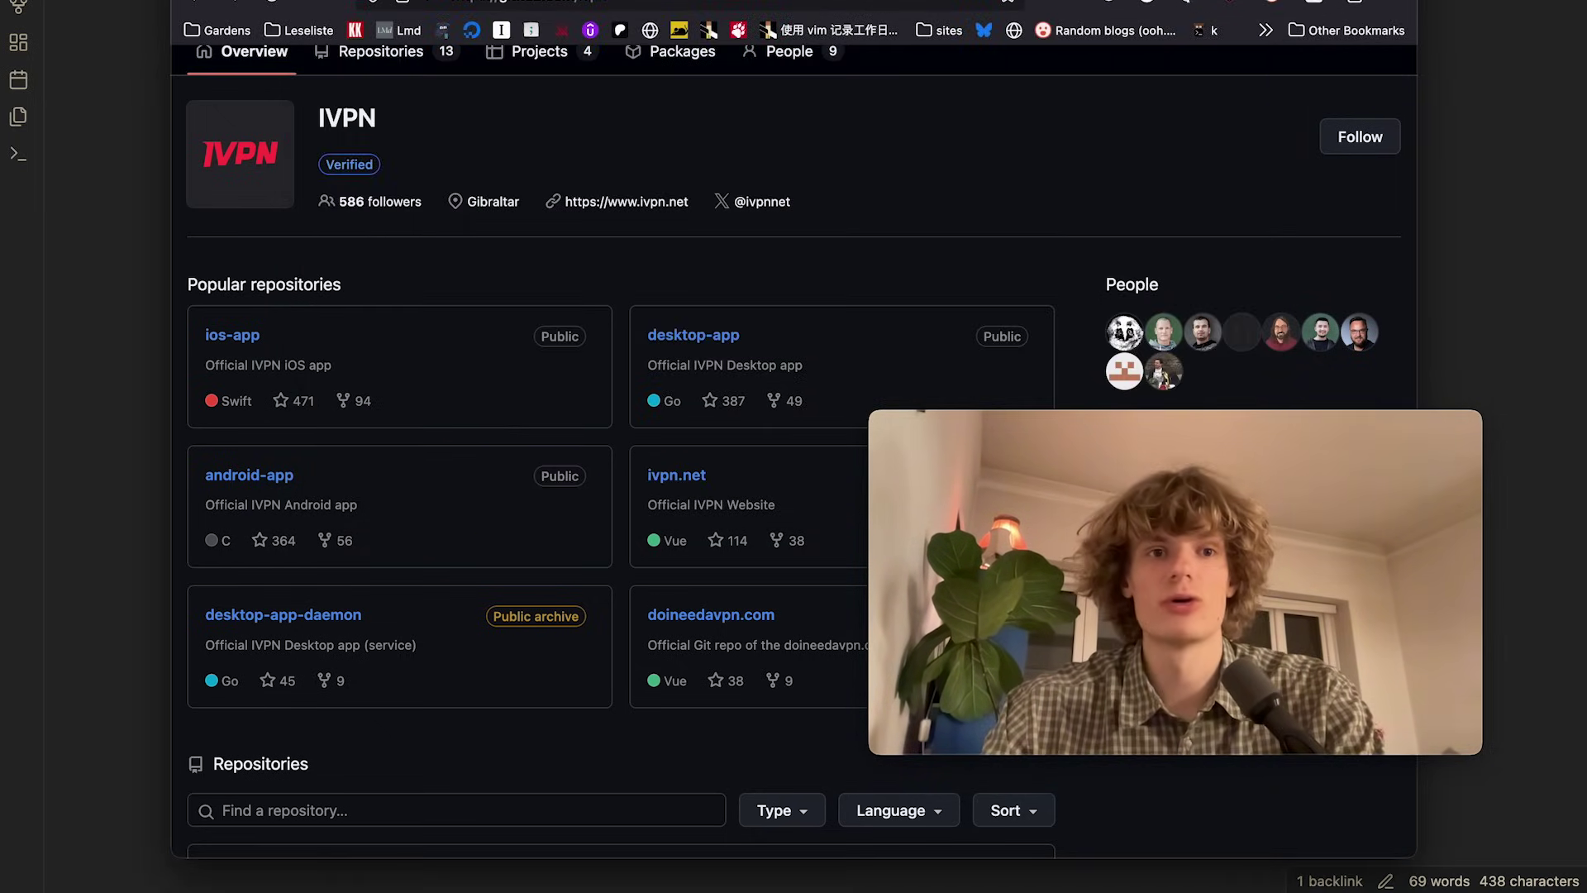
pyautogui.press('super+w')
pyautogui.press('super+w')
pyautogui.press('super+w')
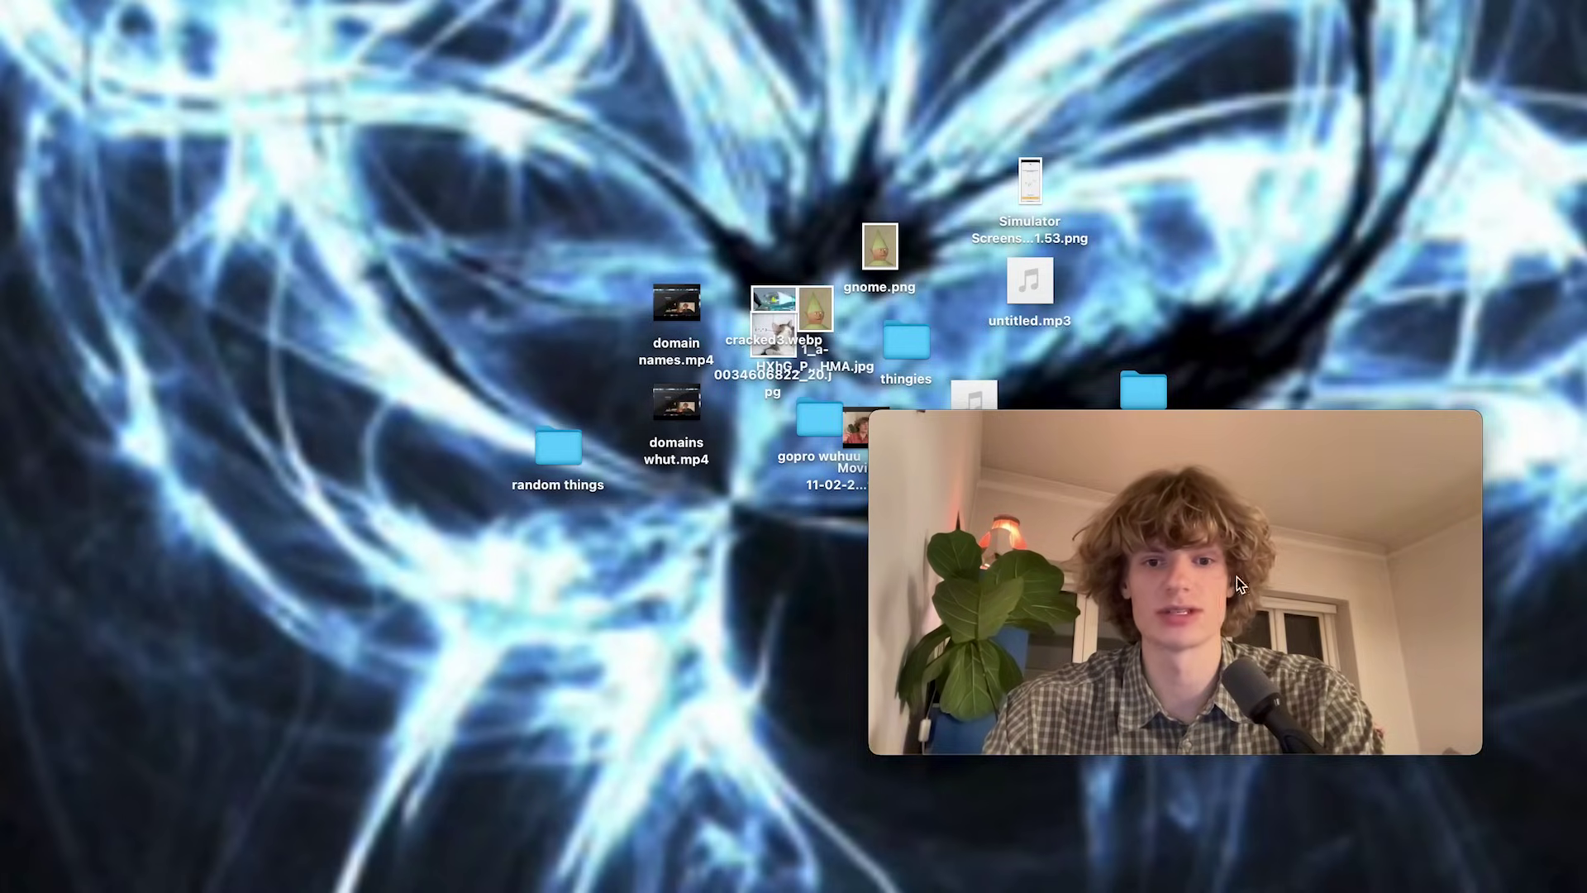
# Move the webcam preview to the upper left and show its camera and microphone source menu.
pyautogui.moveTo(1237, 578); pyautogui.dragTo(524, 236)
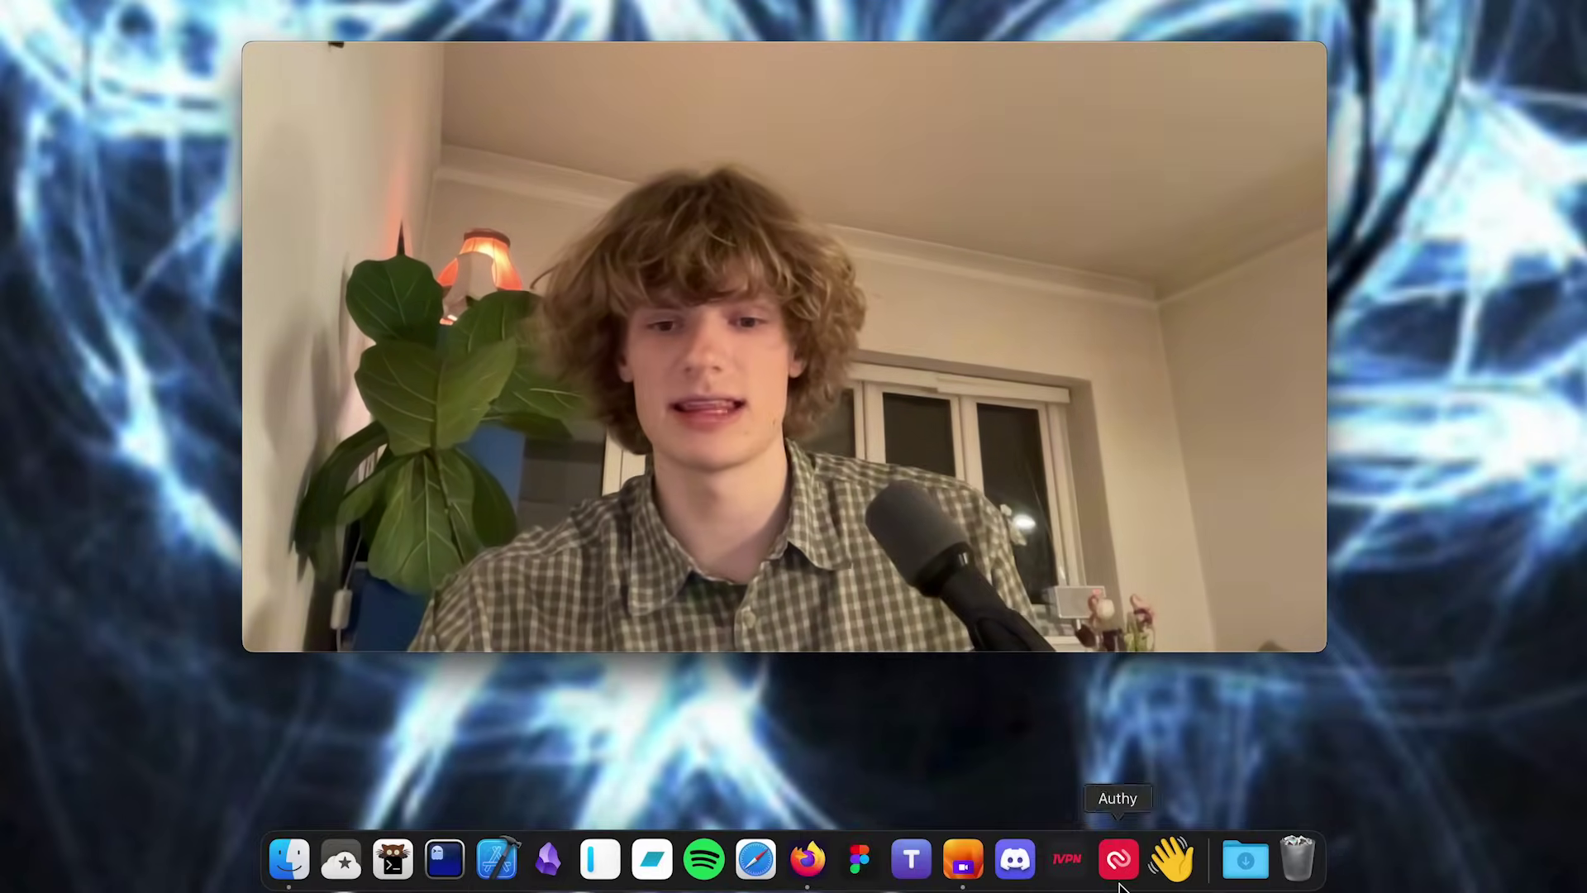
pyautogui.rightClick(963, 864)
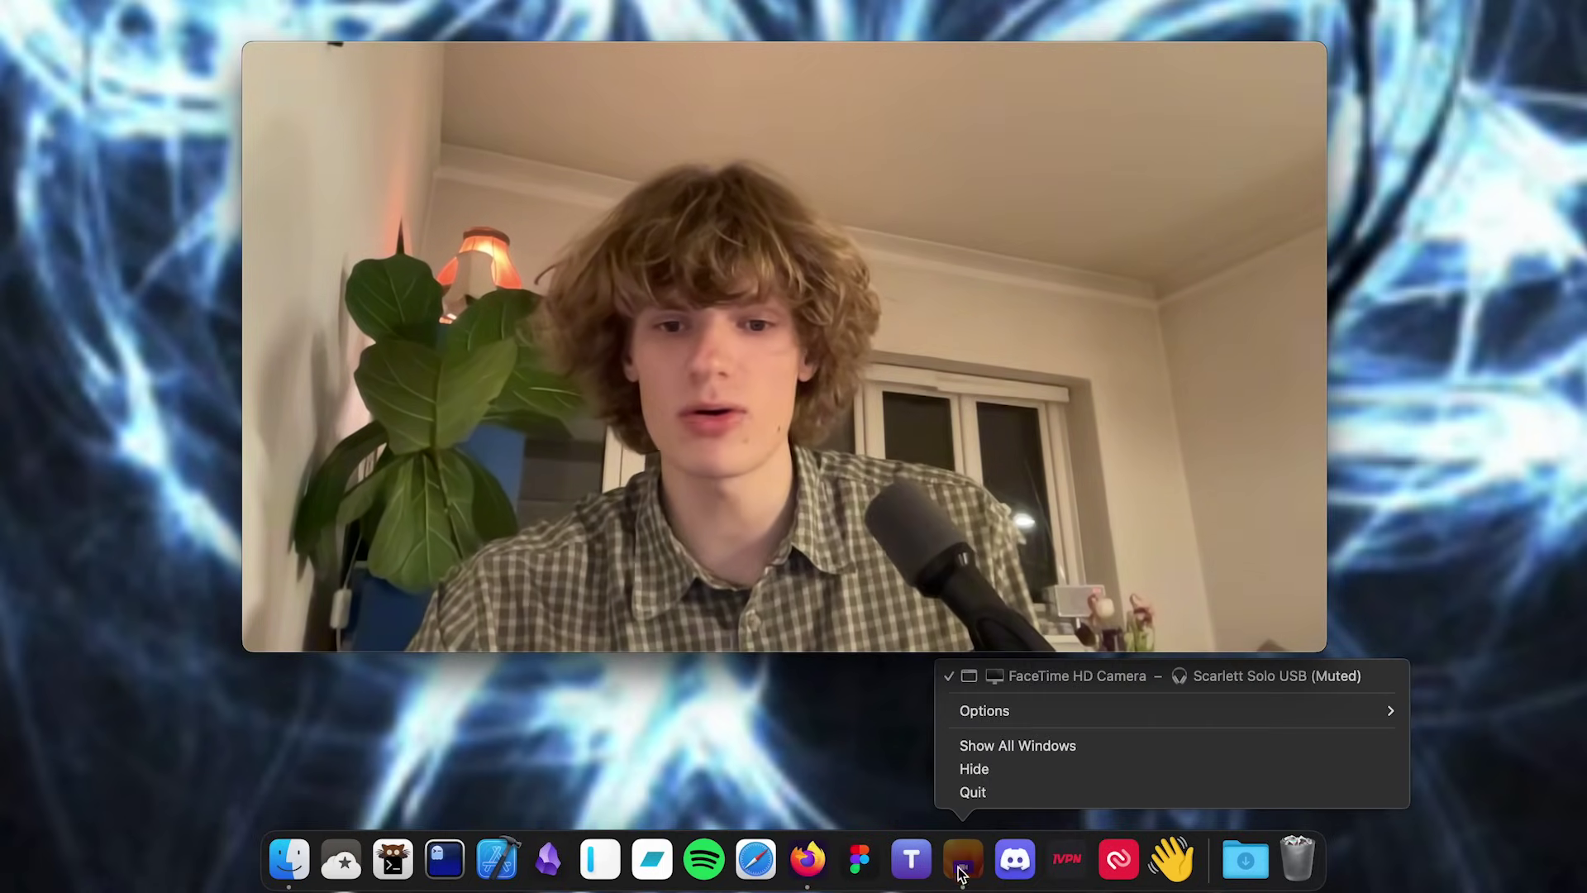